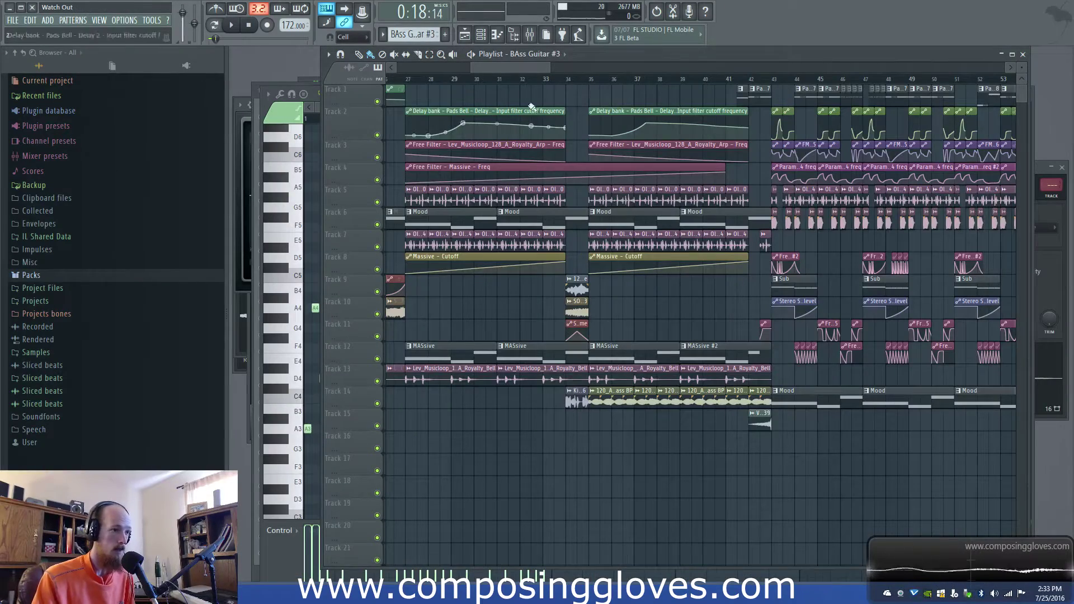
Step: Examine the playlist arrangement from the Bass Guitar and Vocal Crazy section around bar 106 through the dense section starting at bar 122
drag(534, 68, 768, 82)
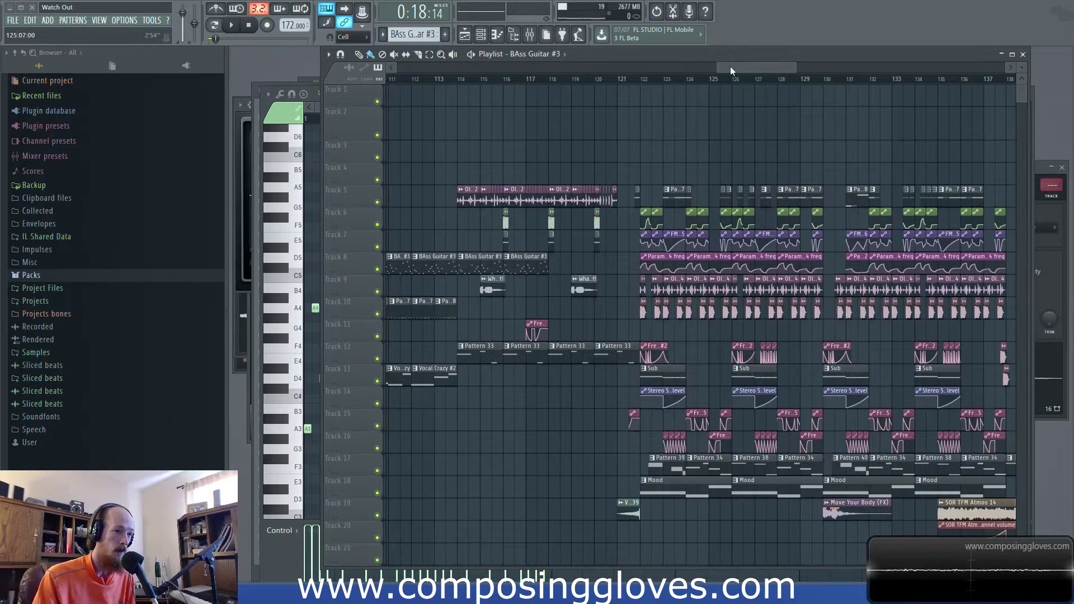
drag(730, 66, 718, 69)
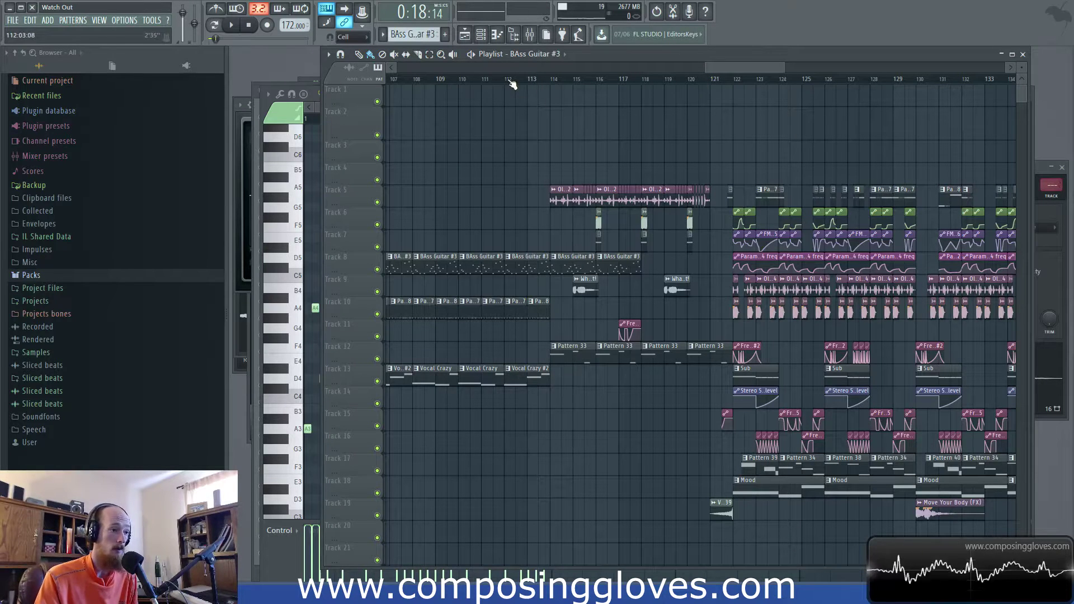
drag(565, 153, 458, 170)
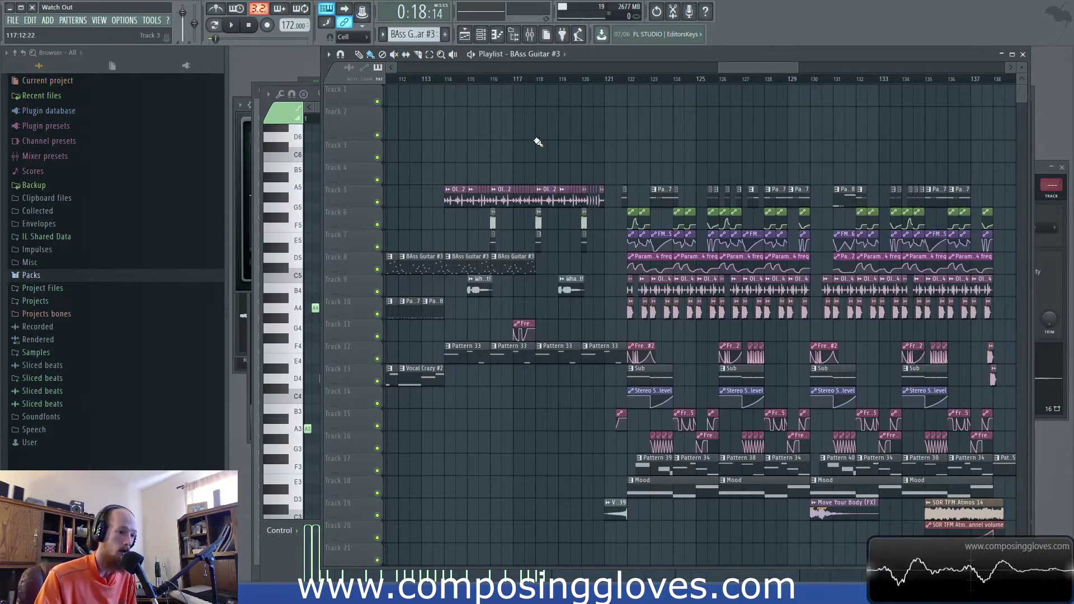
mouse_move(749, 71)
mouse_down()
mouse_move(710, 77)
mouse_move(751, 79)
mouse_up()
scroll(735, 223, down, 8)
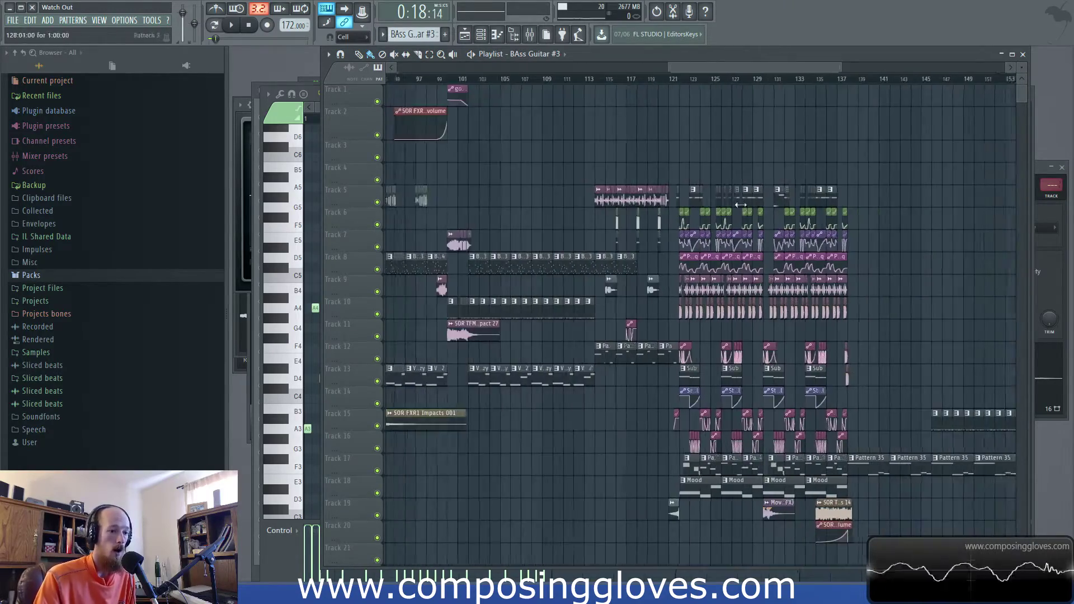
scroll(723, 230, up, 6)
scroll(719, 230, up, 3)
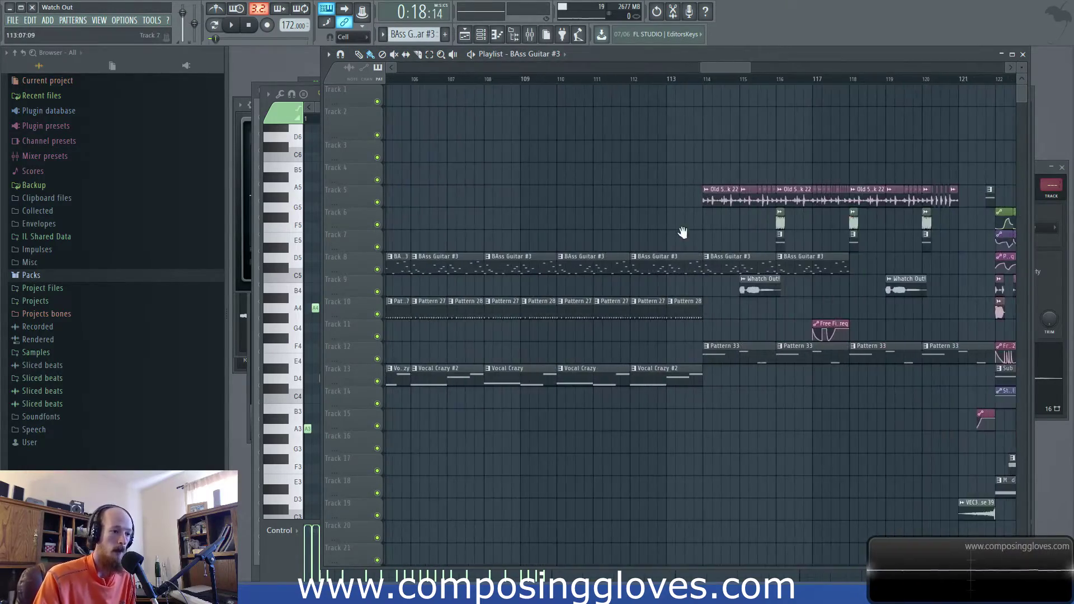
drag(683, 233, 702, 213)
mouse_move(559, 210)
mouse_down()
mouse_move(593, 216)
mouse_move(559, 203)
mouse_up()
scroll(565, 203, down, 4)
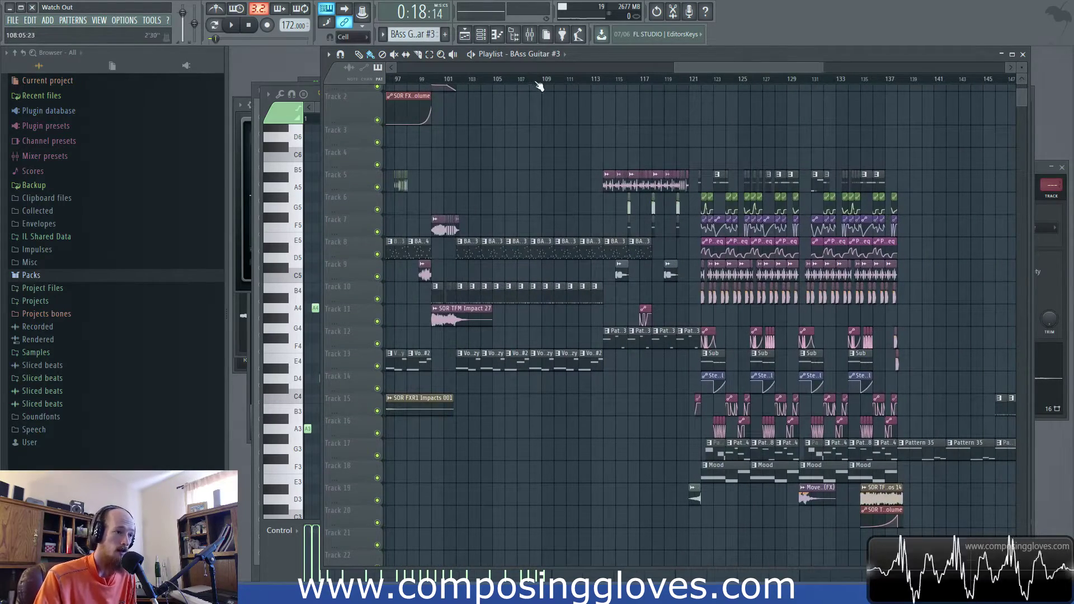
scroll(545, 150, up, 5)
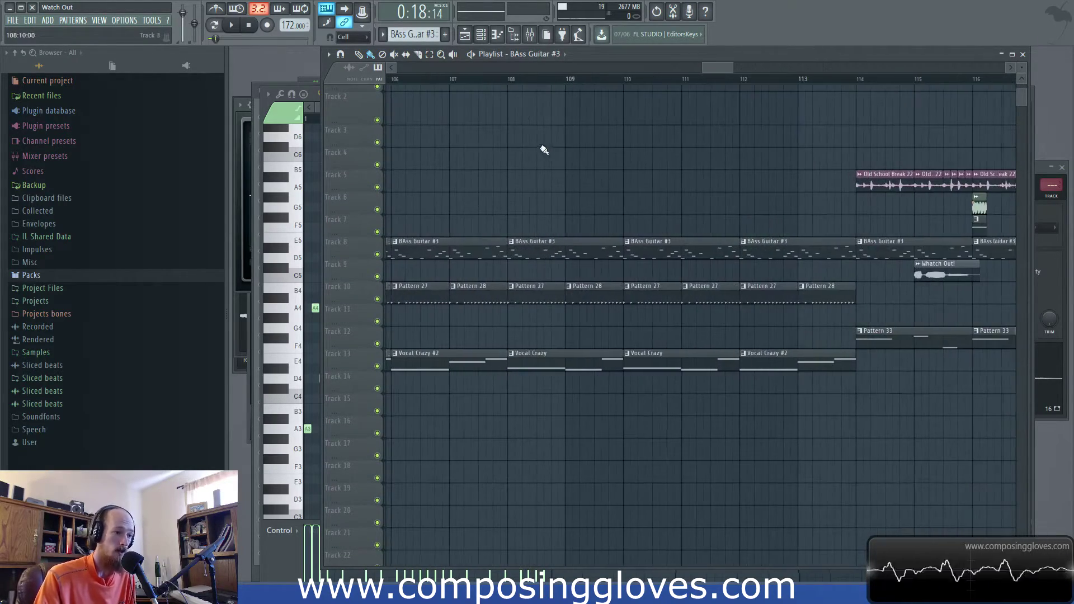
Step: Play the song from bar 108 through the Pattern 33 build-up and into the section after bar 122, and stop playback
click(509, 80)
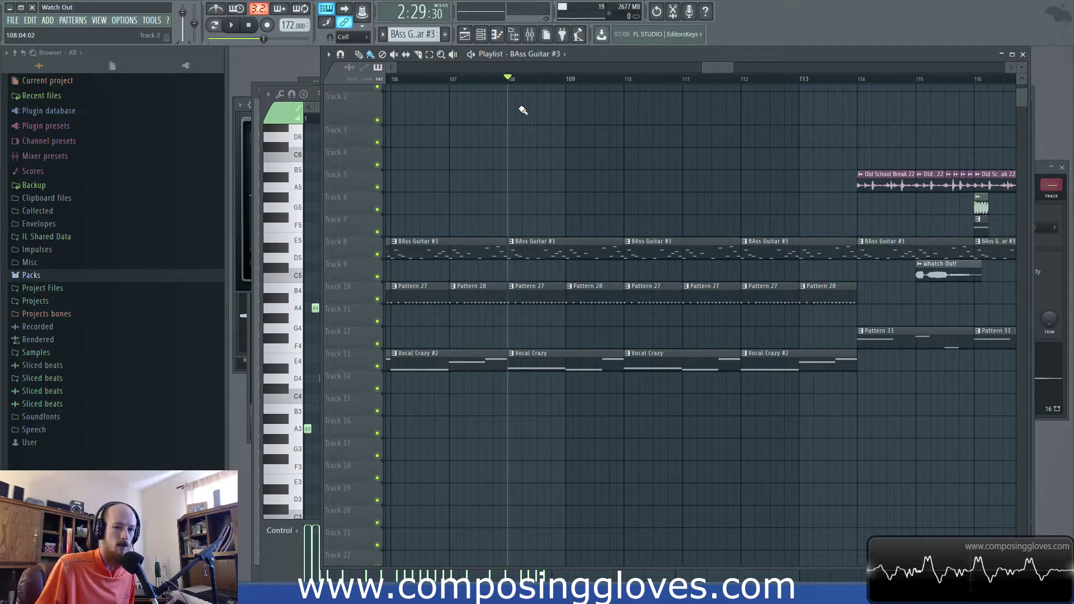
scroll(588, 137, down, 3)
drag(727, 206, 670, 209)
drag(767, 164, 684, 133)
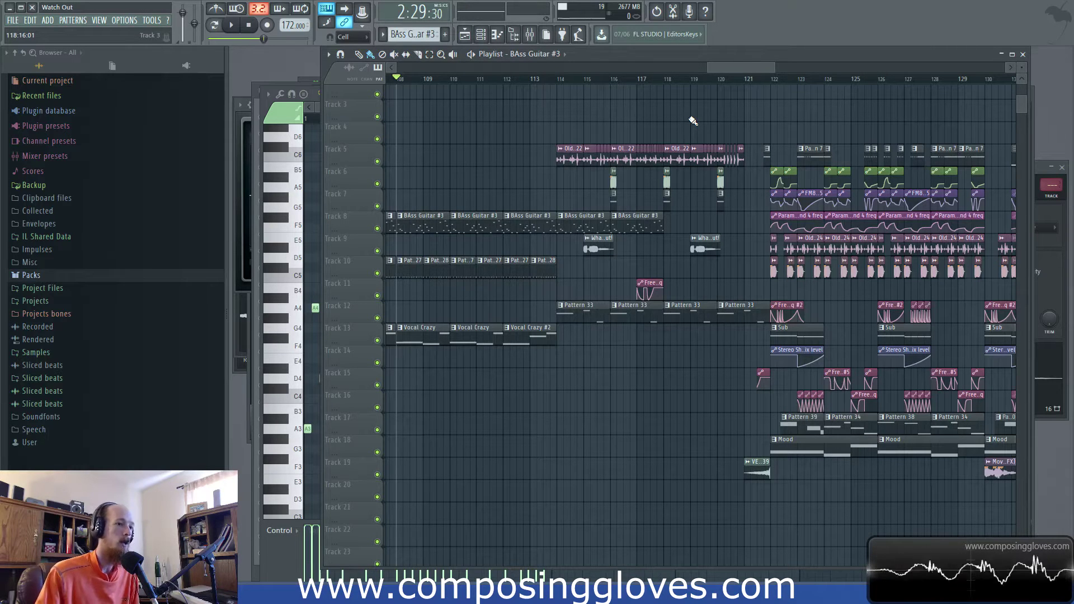
drag(735, 66, 738, 66)
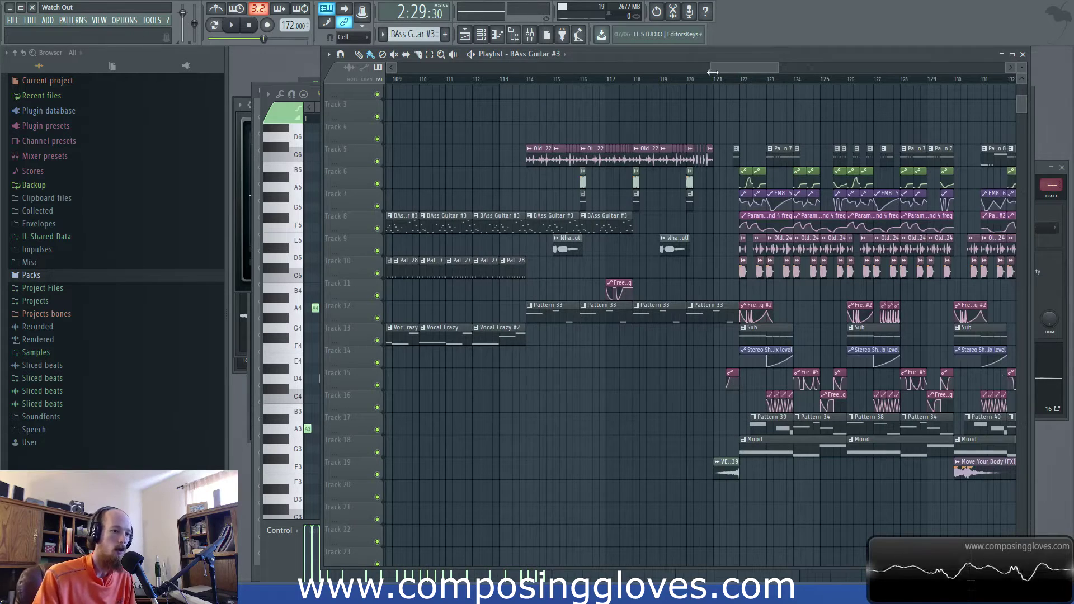
drag(730, 67, 725, 68)
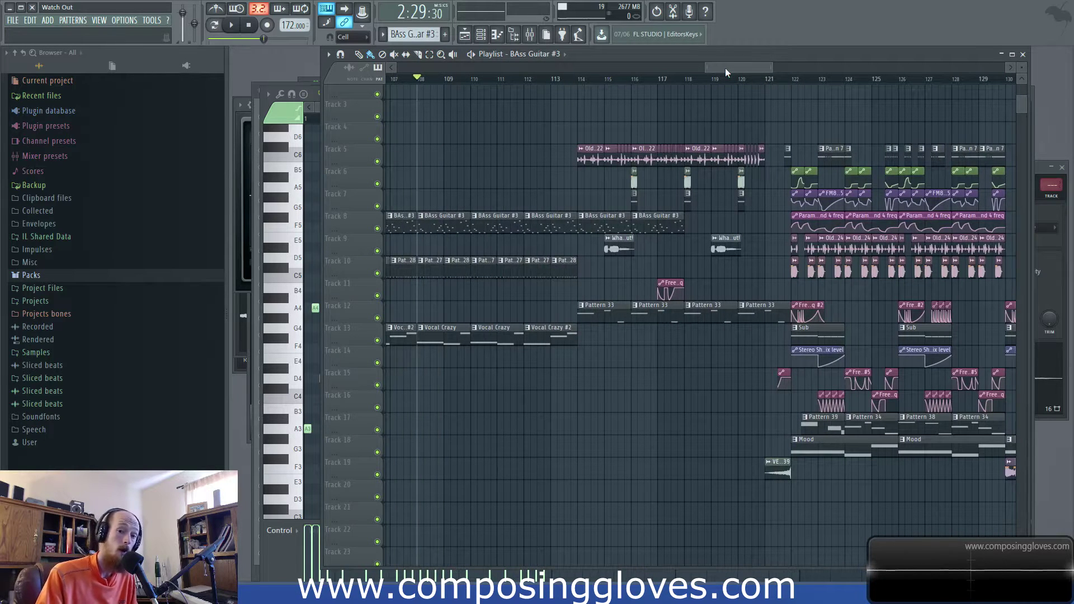
key(space)
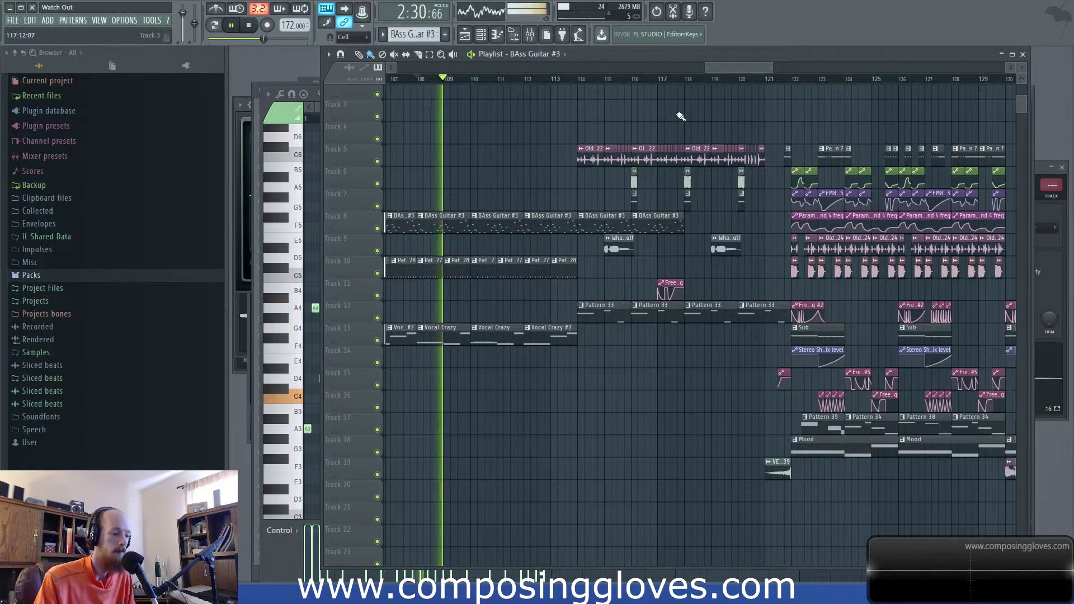
drag(681, 117, 571, 129)
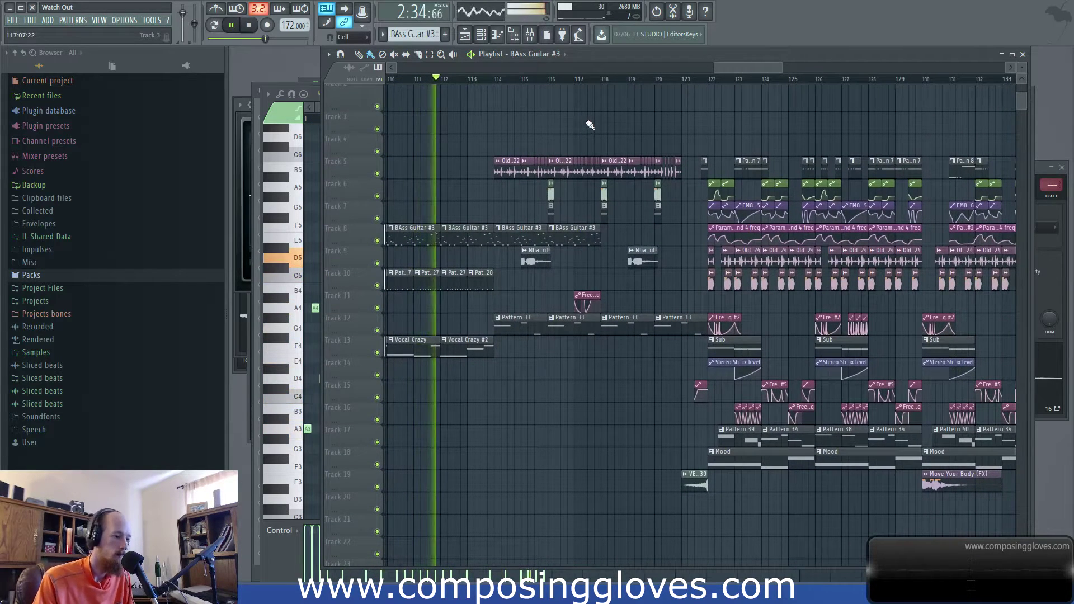
drag(597, 125, 560, 102)
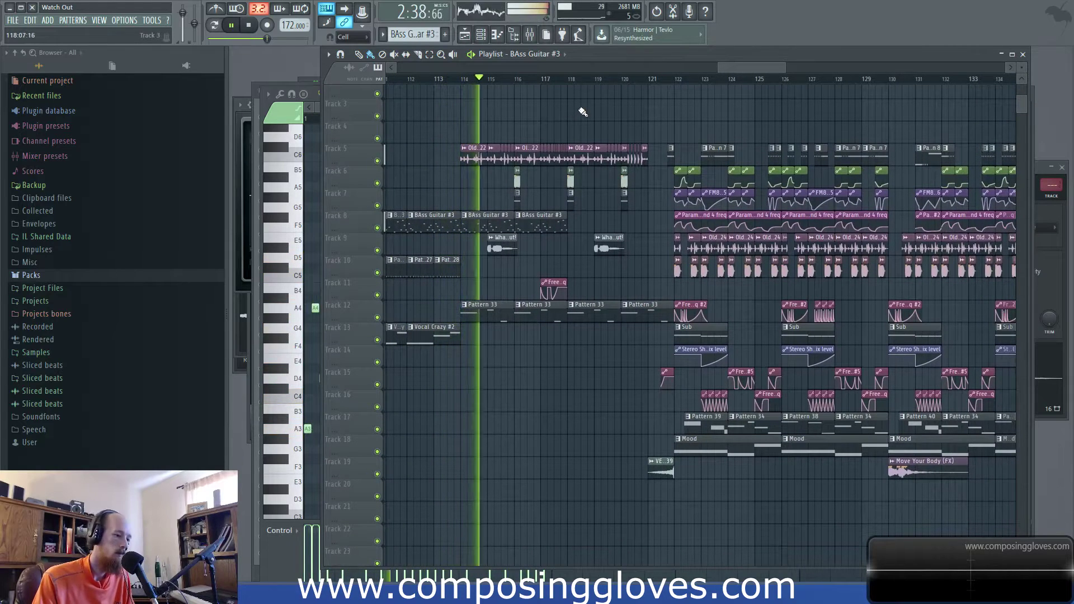
drag(613, 132, 534, 127)
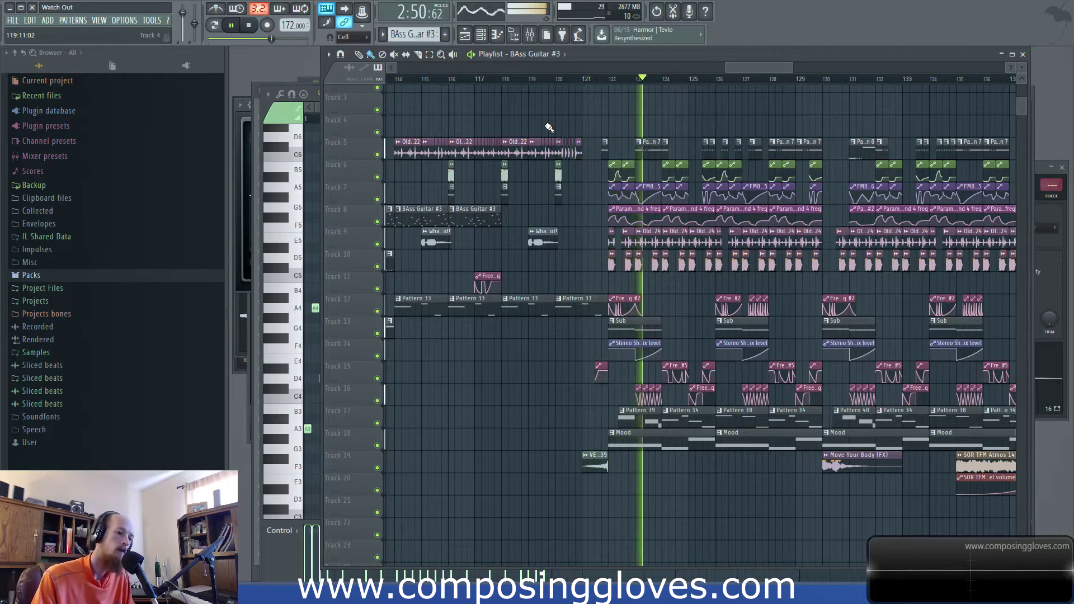
drag(696, 138, 517, 153)
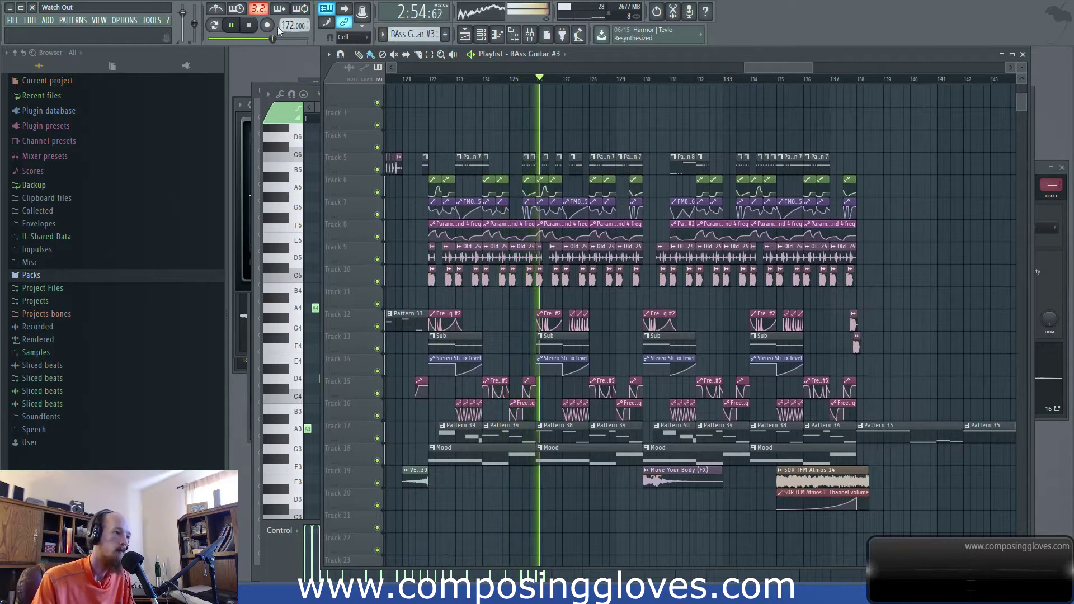
click(254, 26)
Step: Play the song from bar 128 past the start of the Move Your Body (FX) clip at bar 130, and stop playback
drag(777, 68, 738, 69)
scroll(707, 134, down, 3)
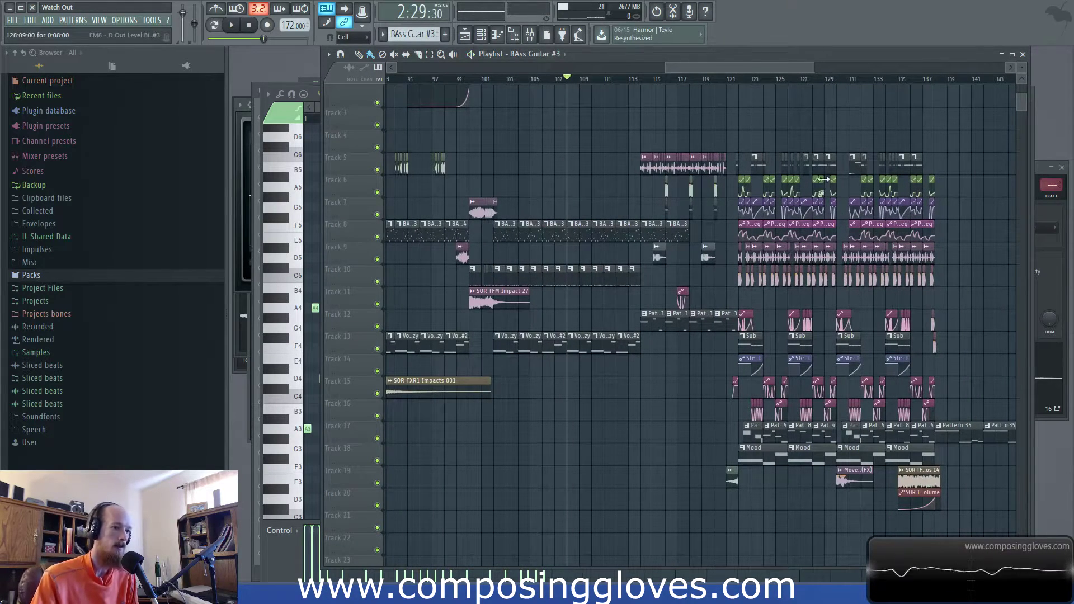
scroll(695, 86, up, 4)
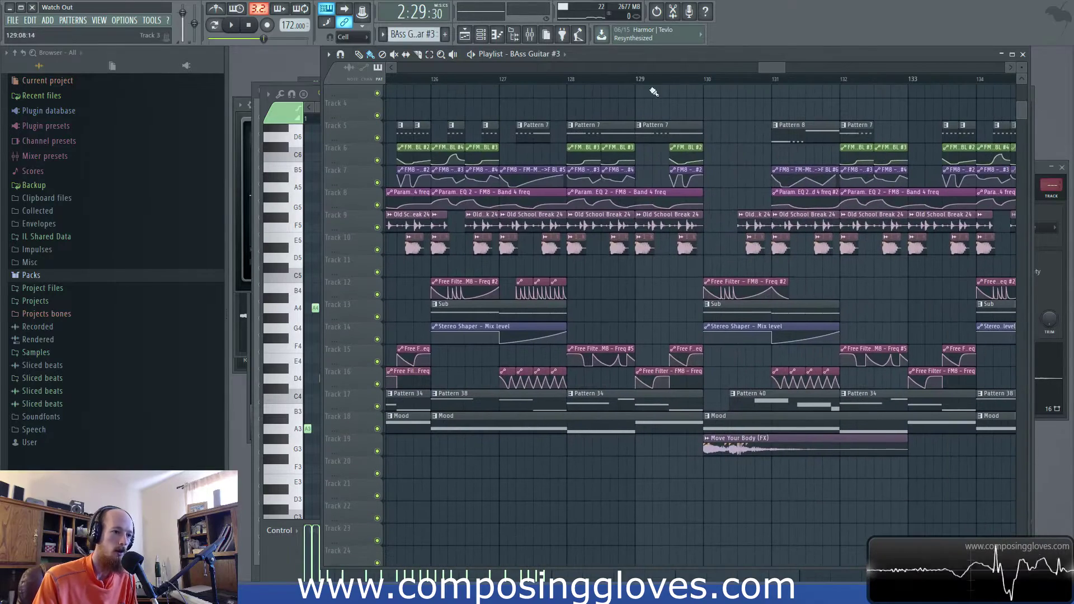
click(574, 83)
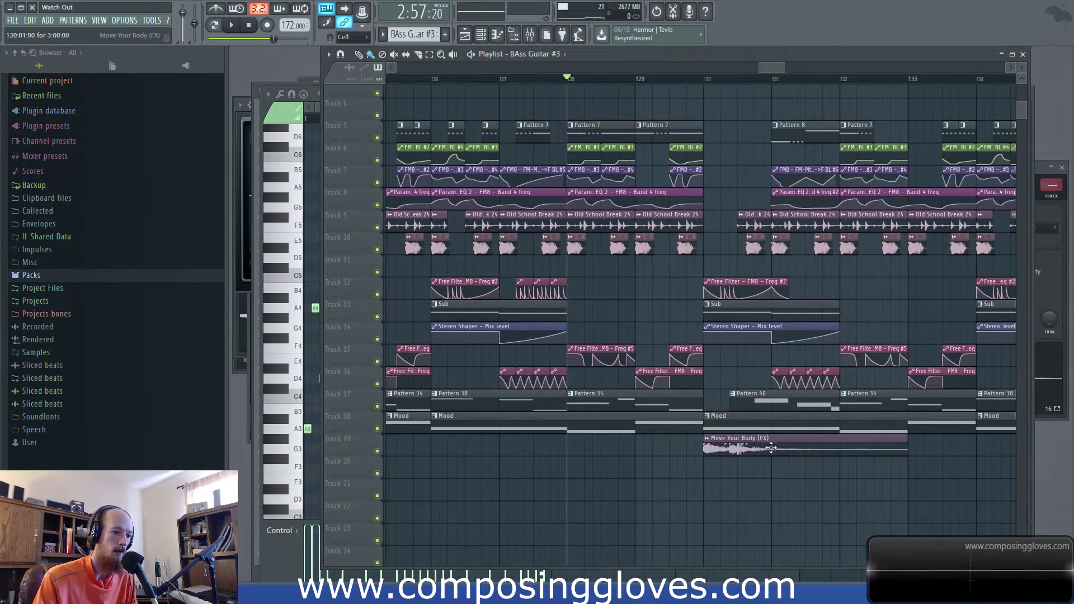
key(space)
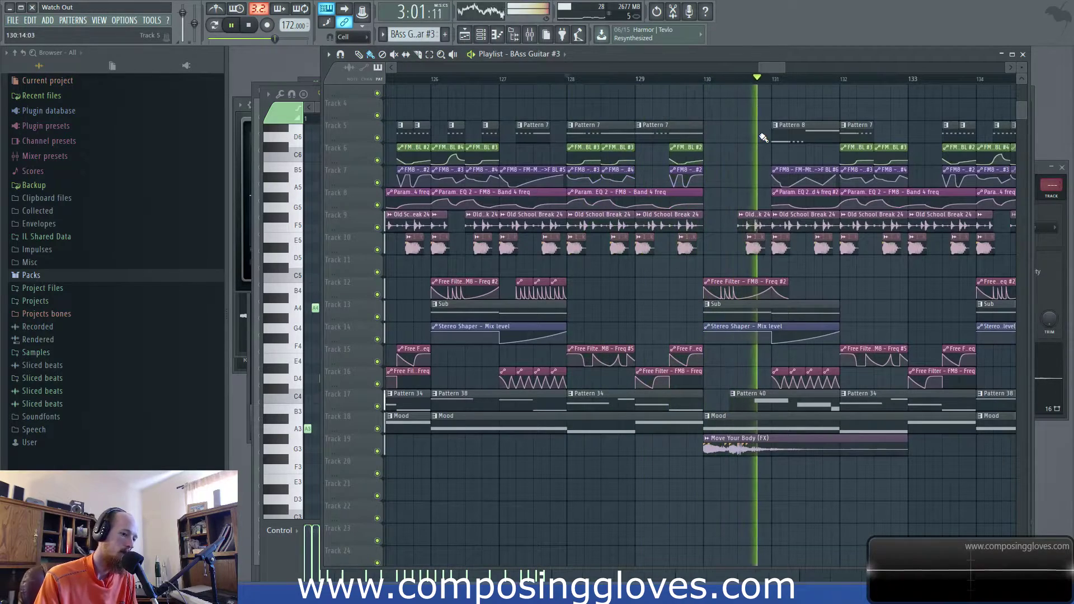
key(space)
Step: Open the sample settings of the Move Your Body (FX) clip on Track 19 to inspect its waveform
drag(772, 68, 692, 78)
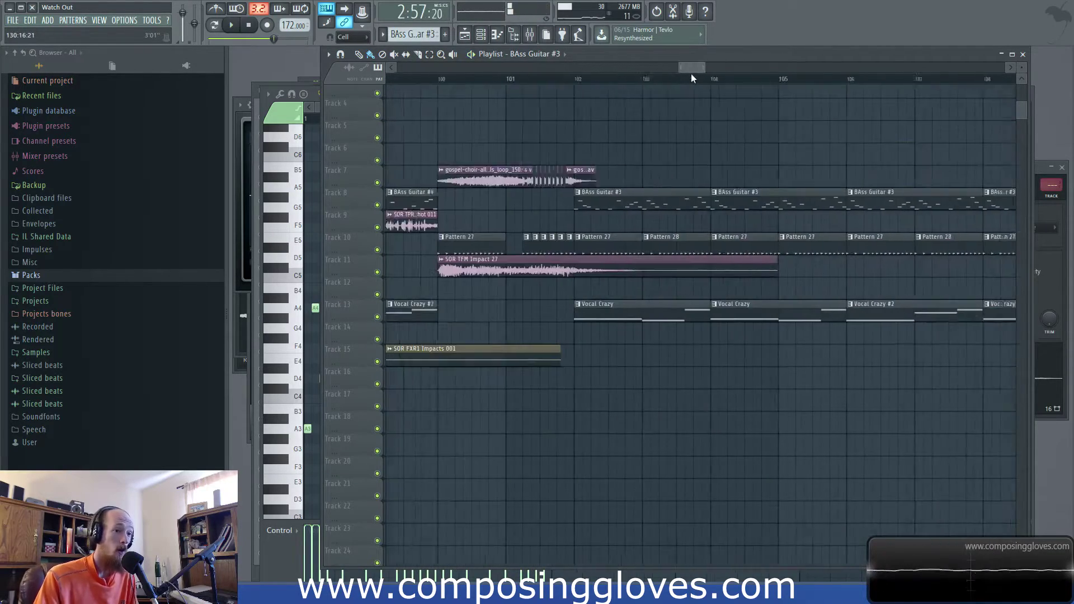
scroll(781, 140, down, 6)
drag(805, 144, 613, 127)
scroll(693, 145, up, 1)
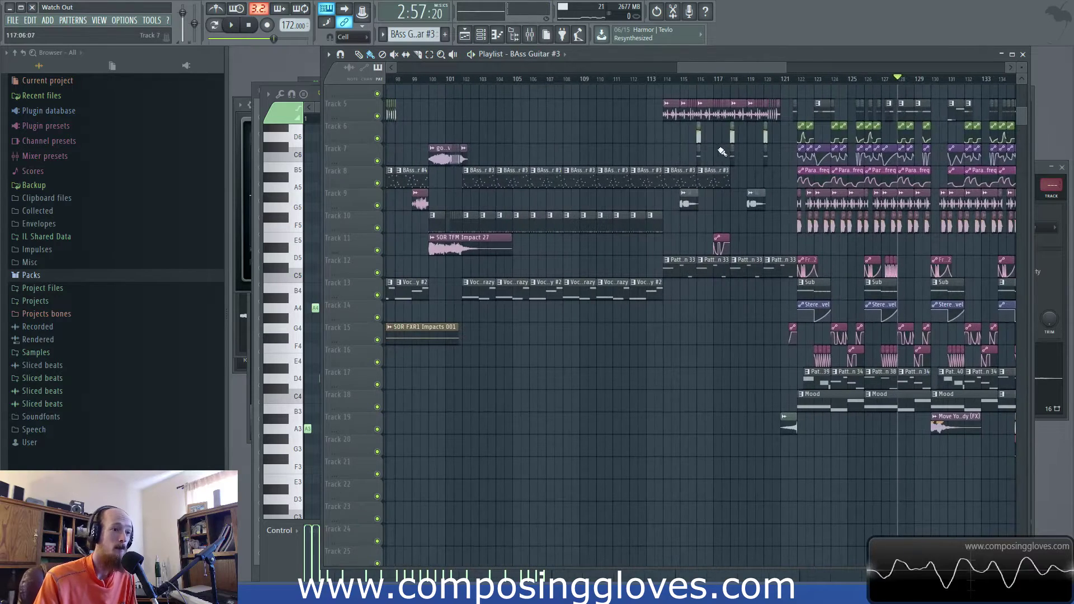
scroll(649, 141, up, 1)
double_click(996, 428)
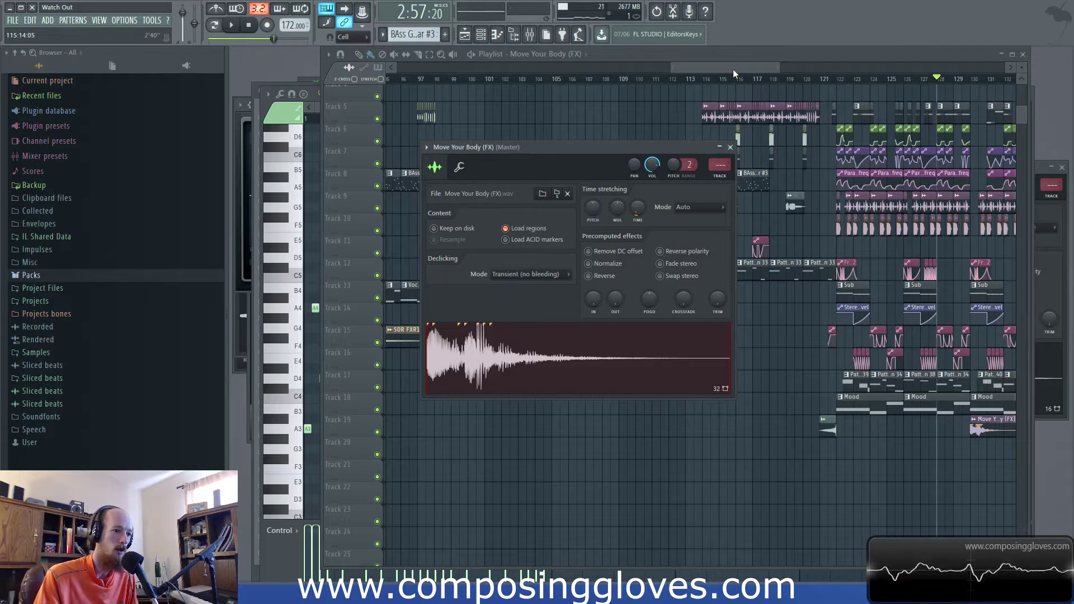
drag(733, 70, 708, 68)
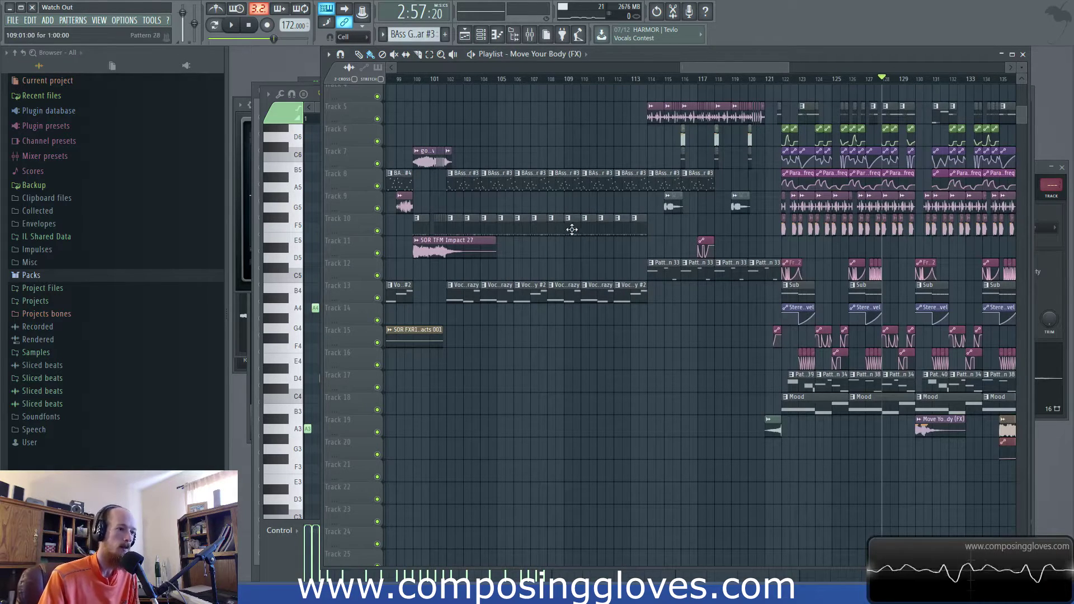
Step: Examine the transition from the Vocal Crazy section into the Pattern 33 build-up between bars 106 and 122
scroll(630, 89, up, 4)
drag(630, 89, 526, 175)
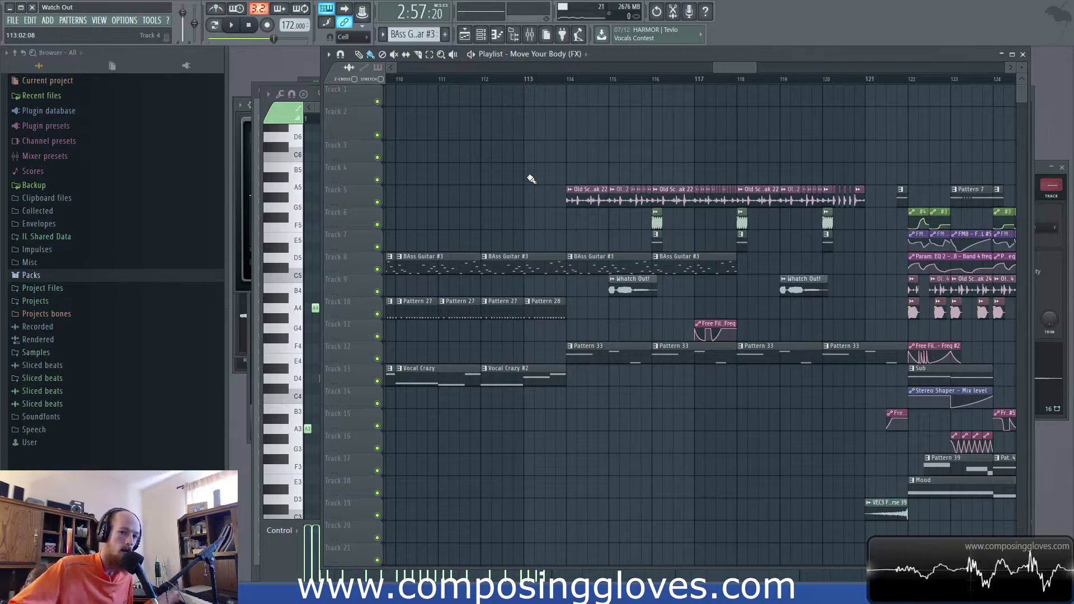
scroll(532, 179, left, 4)
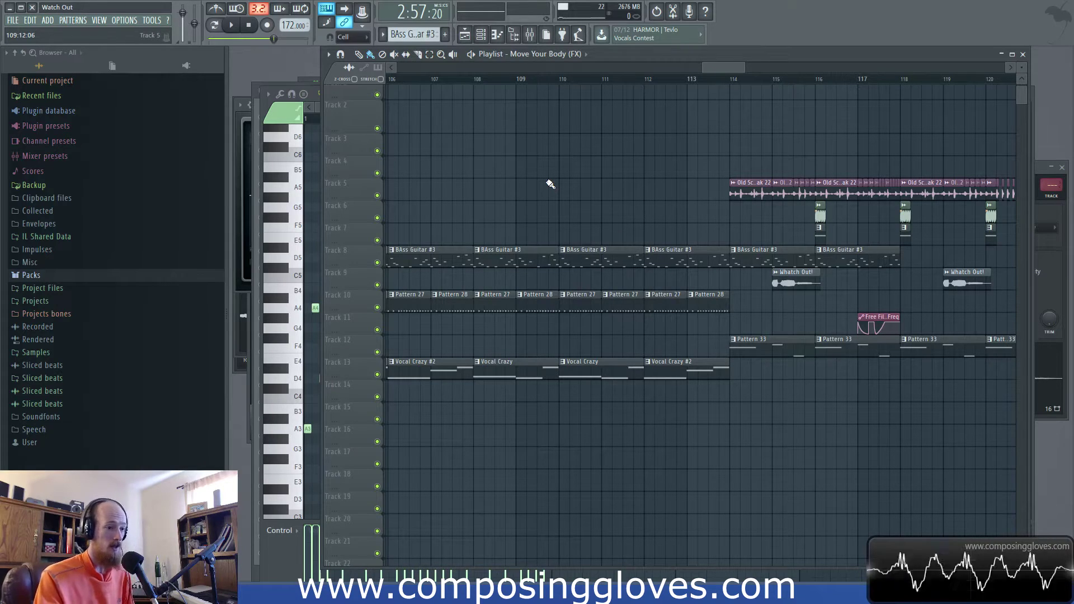
drag(748, 166, 508, 178)
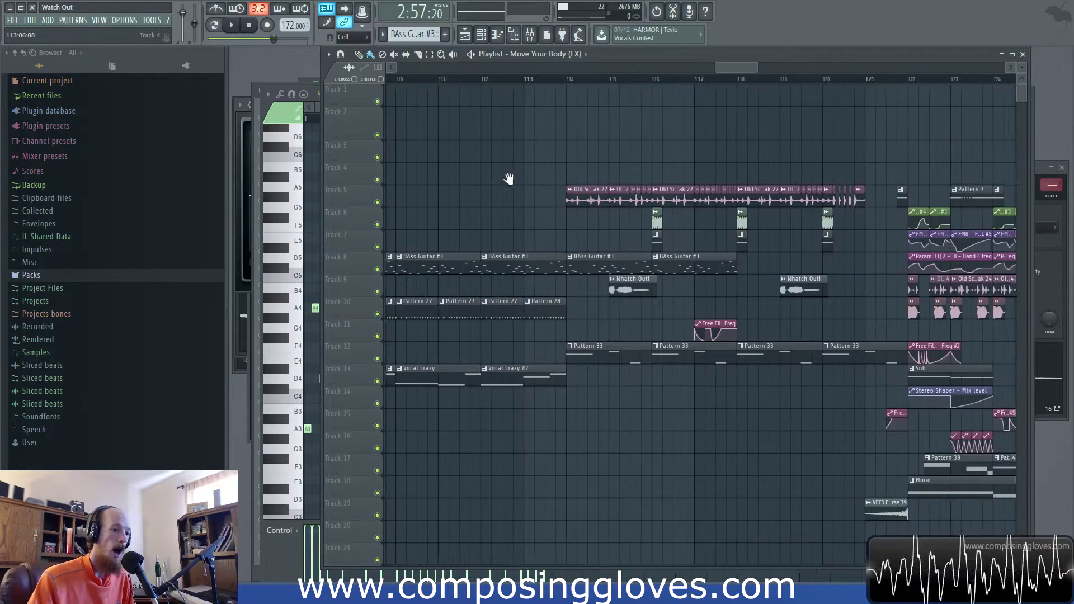
Step: Play the Keys section from bar 59, right after the first dense section ends, to about bar 66, and stop playback
drag(666, 141, 386, 94)
drag(800, 220, 952, 211)
mouse_move(551, 227)
mouse_down()
mouse_move(882, 325)
mouse_move(1022, 313)
mouse_up()
drag(391, 291, 1042, 285)
drag(487, 277, 945, 283)
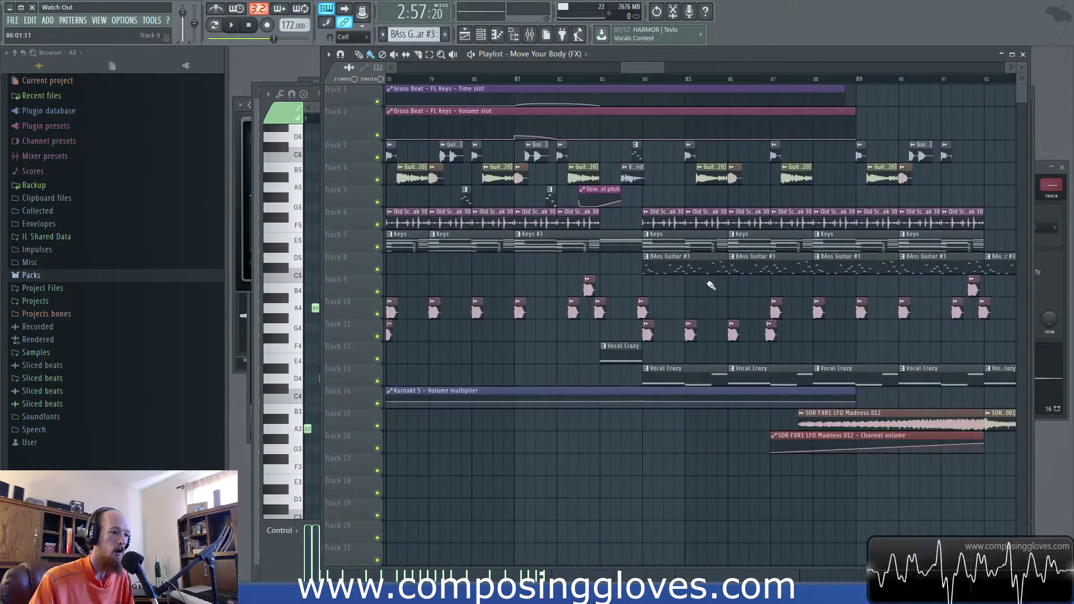
drag(694, 250, 1050, 257)
scroll(594, 260, down, 5)
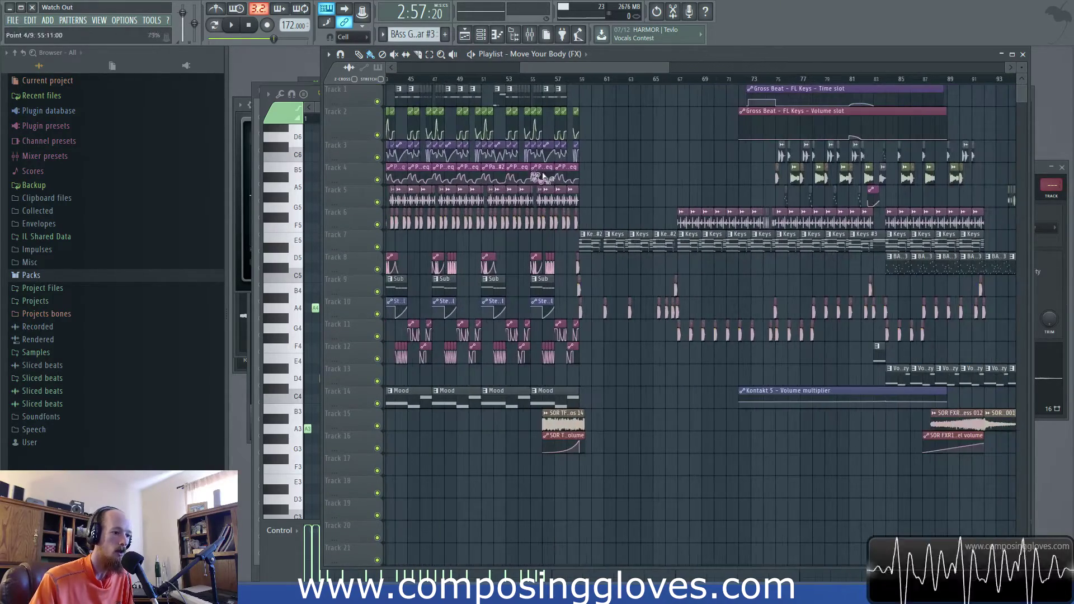
click(582, 83)
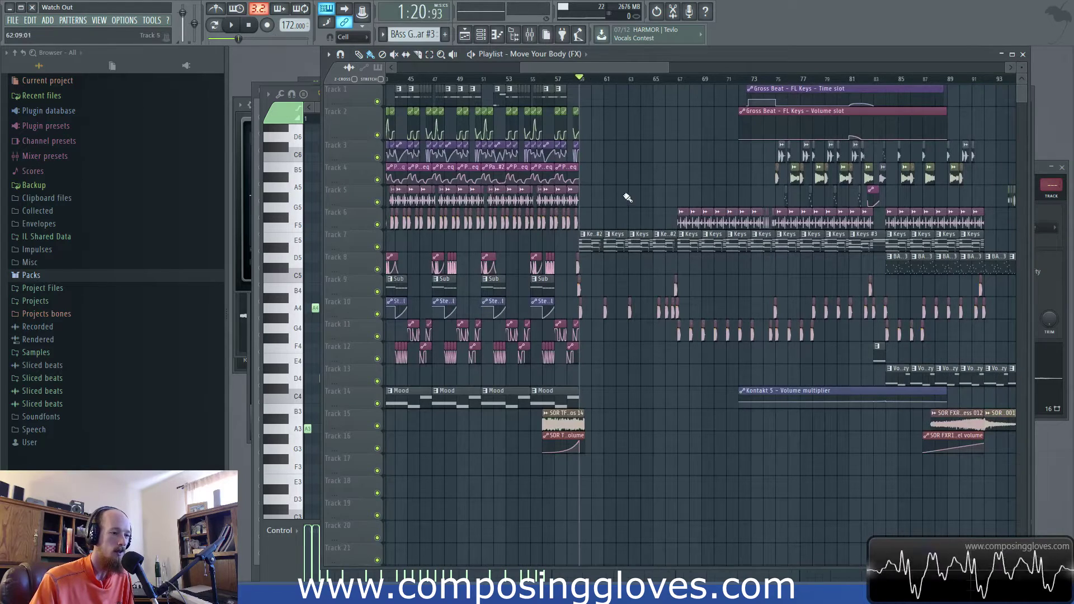
scroll(614, 183, up, 6)
key(space)
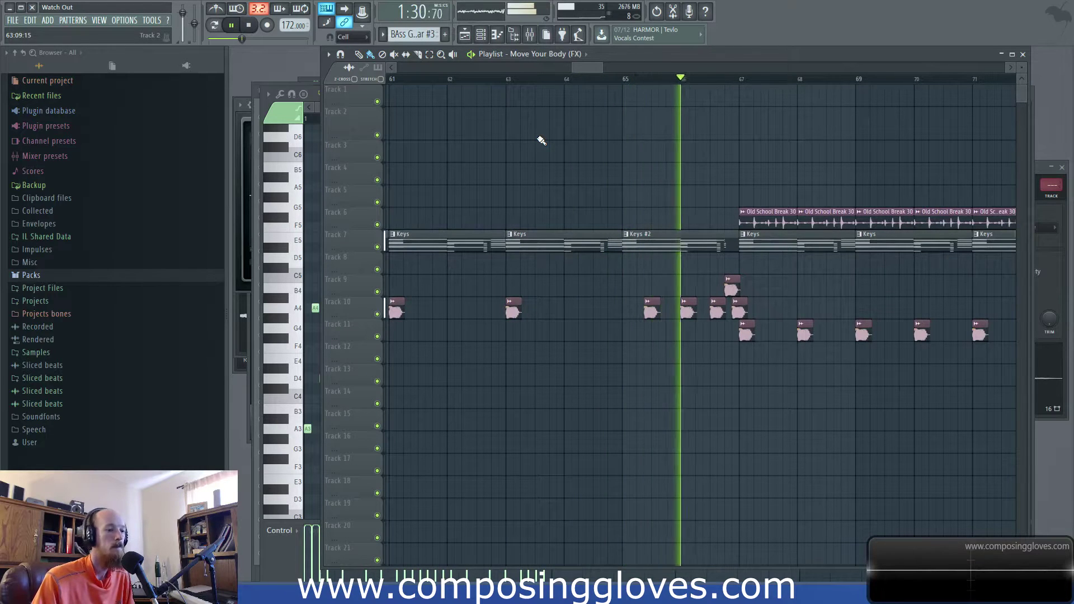
key(space)
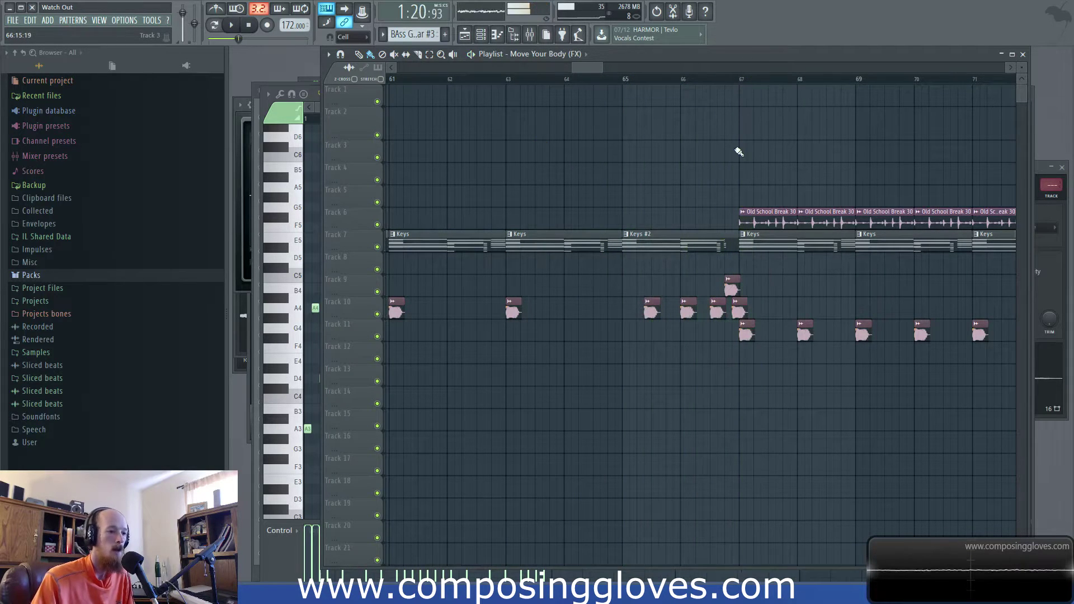
Step: Examine the Keys clips on Track 7 and the short sample clips on Tracks 9 to 11 from bar 59 to bar 71
drag(661, 139, 733, 196)
scroll(734, 197, up, 1)
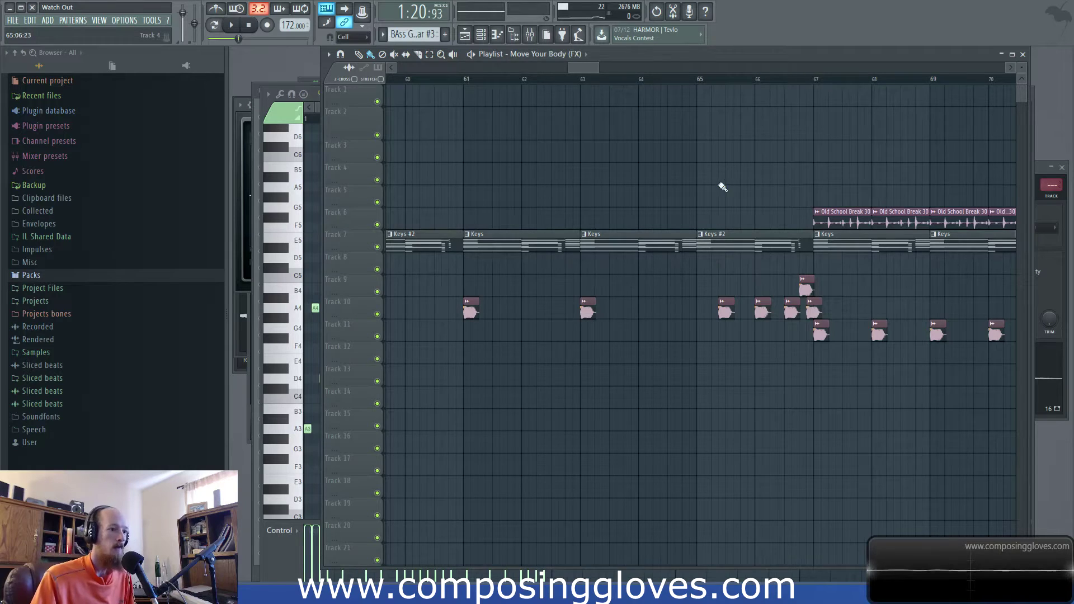
scroll(727, 219, left, 4)
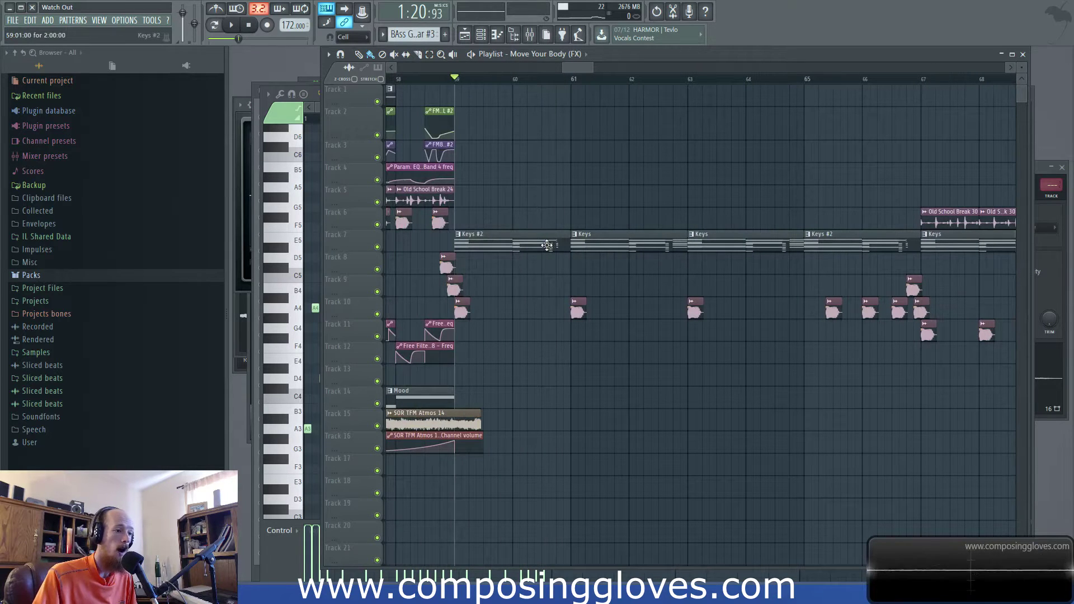
scroll(544, 239, right, 15)
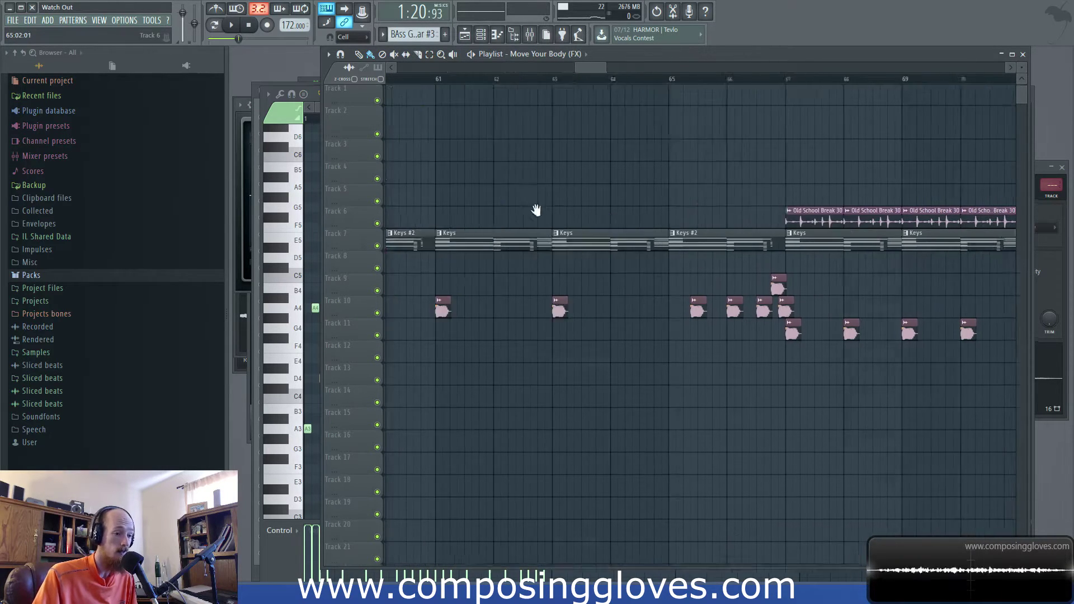
Step: Examine the arrangement from the Keys and guitar section around bar 78 through the BAss Guitar and Vocal Crazy clips to bar 111
scroll(625, 298, right, 1)
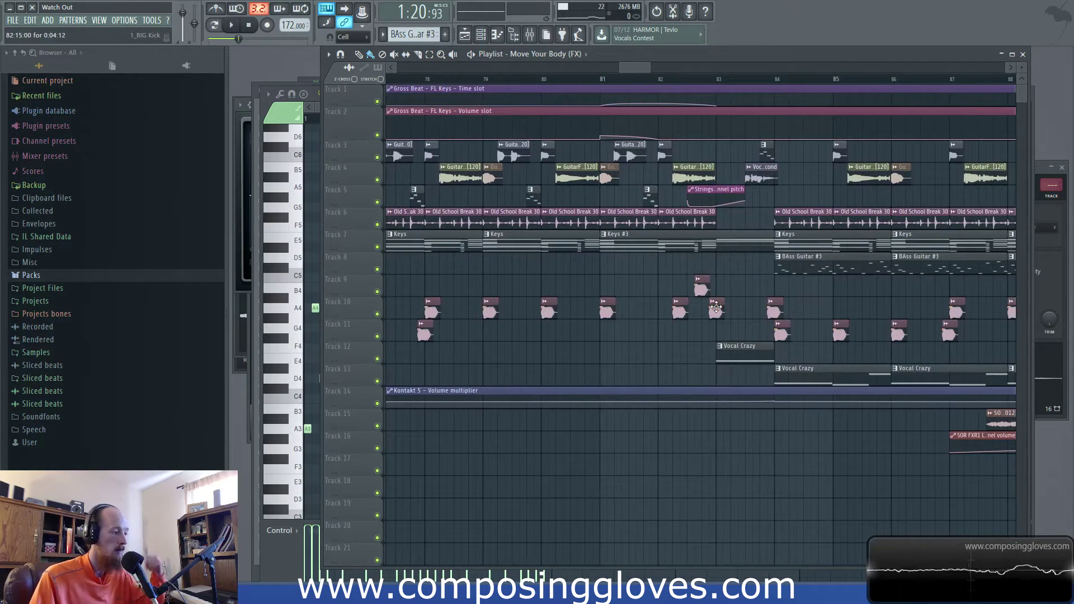
scroll(707, 313, down, 1)
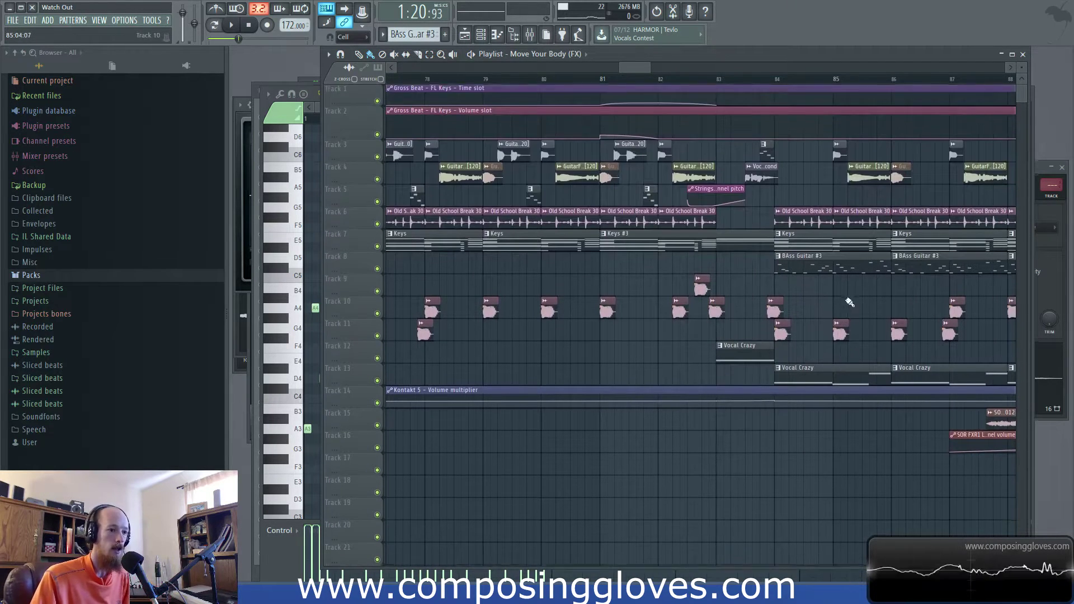
scroll(533, 307, right, 9)
scroll(719, 335, right, 5)
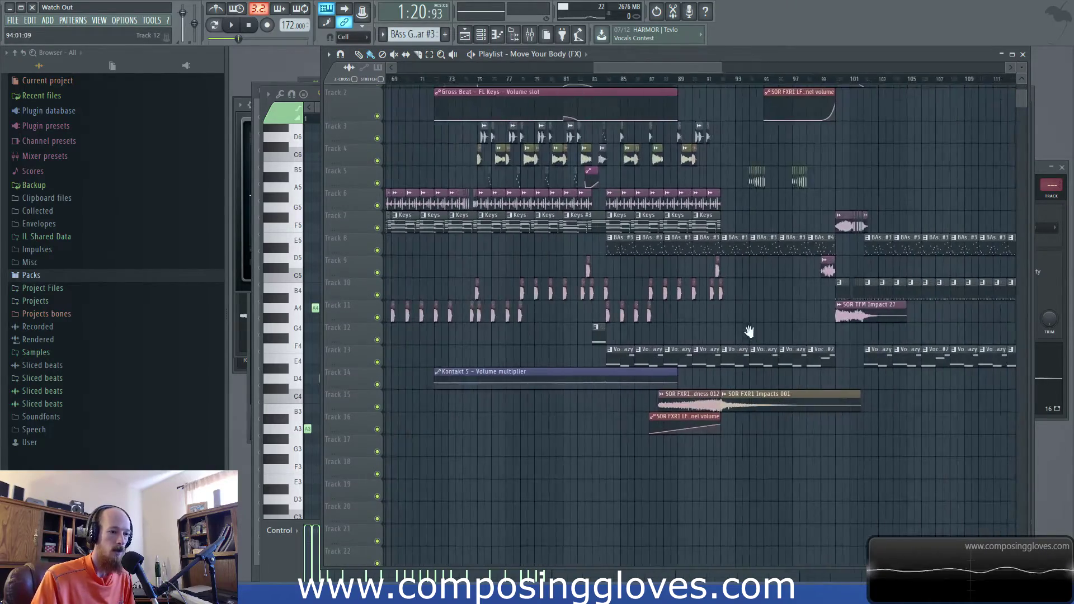
scroll(571, 235, down, 4)
scroll(584, 240, up, 4)
scroll(587, 238, down, 8)
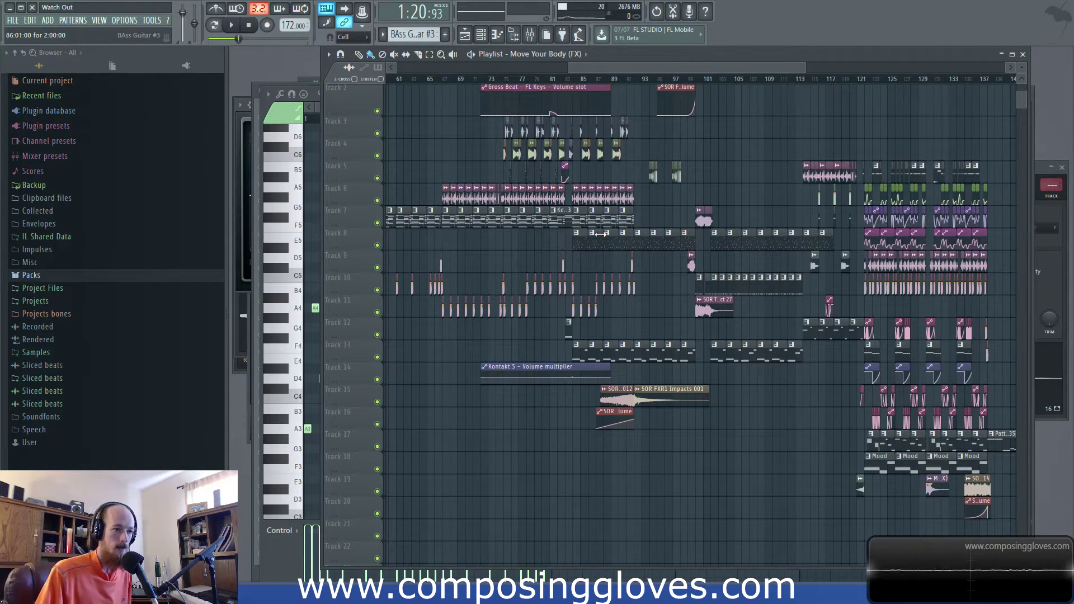
Step: Examine the BAss Guitar #3, Pattern 27/28 and Vocal Crazy clips from bar 102 and the build-up leading into the bar 122 drop
ctrl+scroll(599, 234, up, 5)
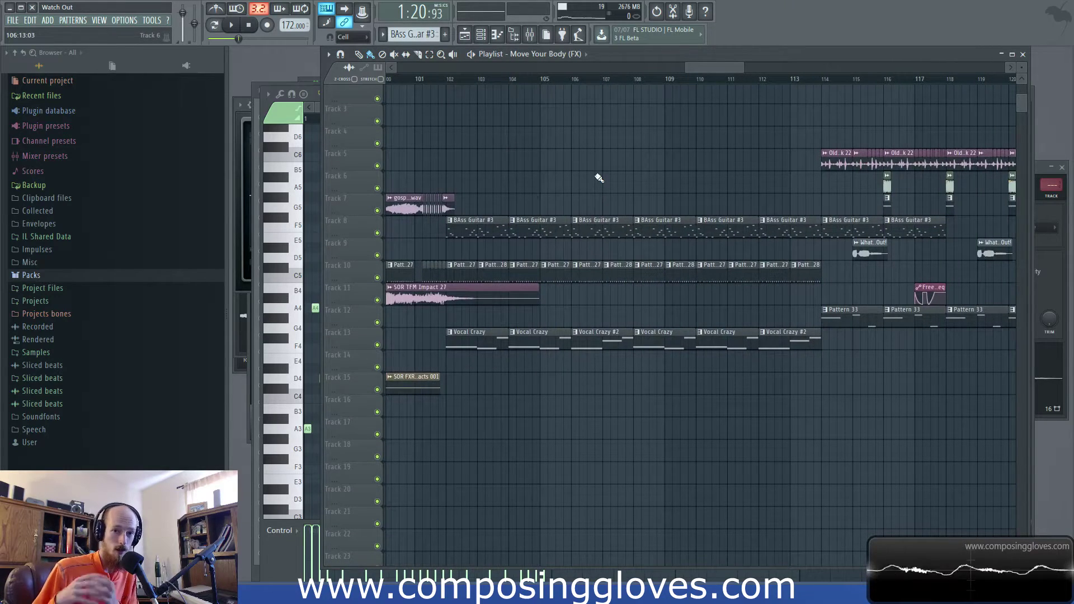
ctrl+scroll(601, 177, down, 5)
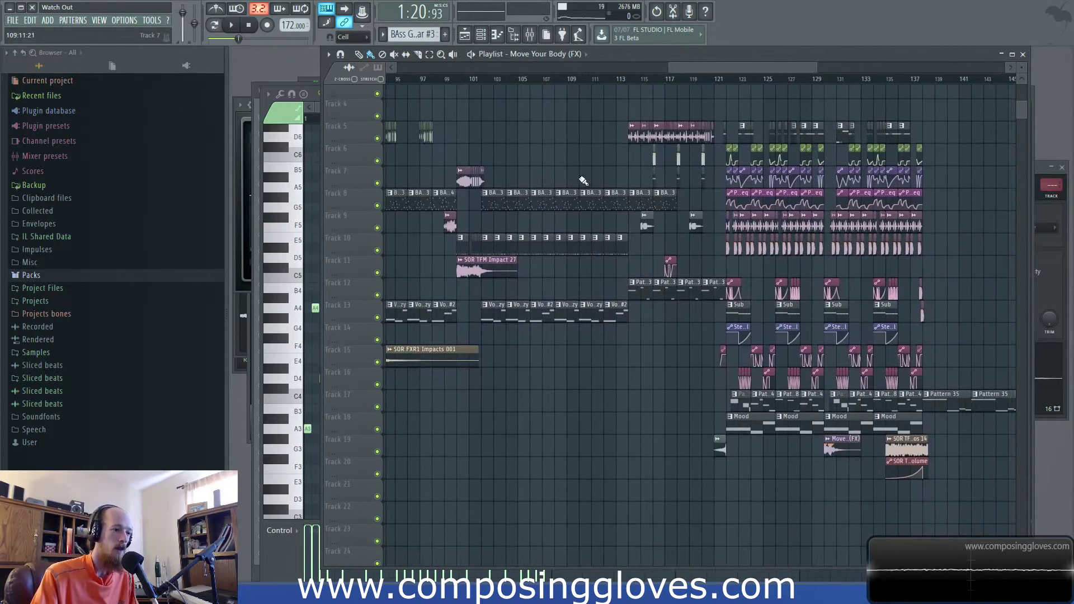
ctrl+scroll(566, 170, up, 5)
ctrl+scroll(566, 170, down, 5)
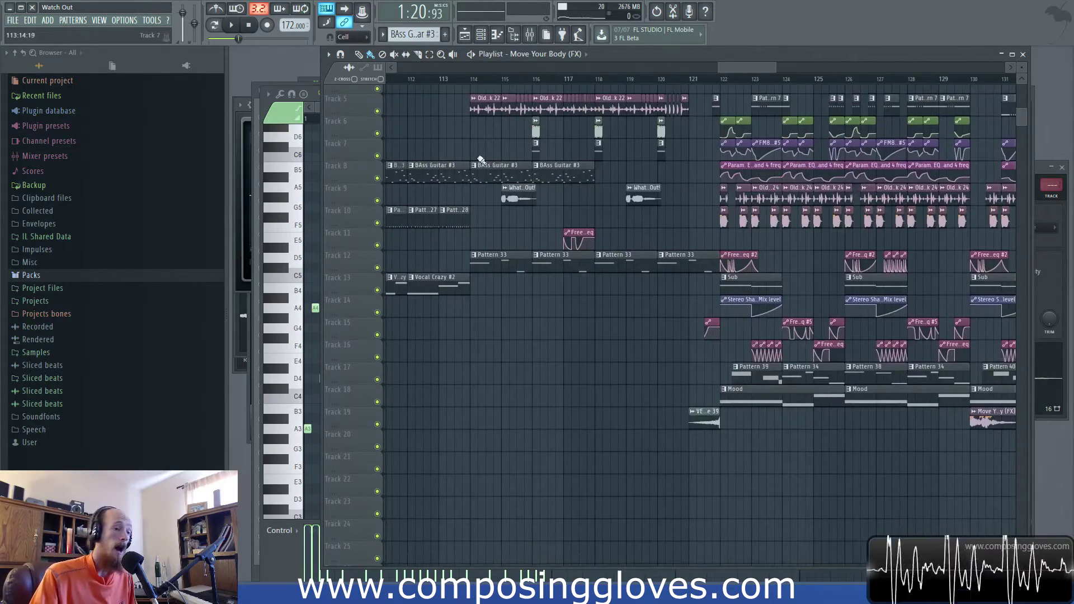
ctrl+scroll(661, 224, up, 5)
ctrl+scroll(632, 210, down, 3)
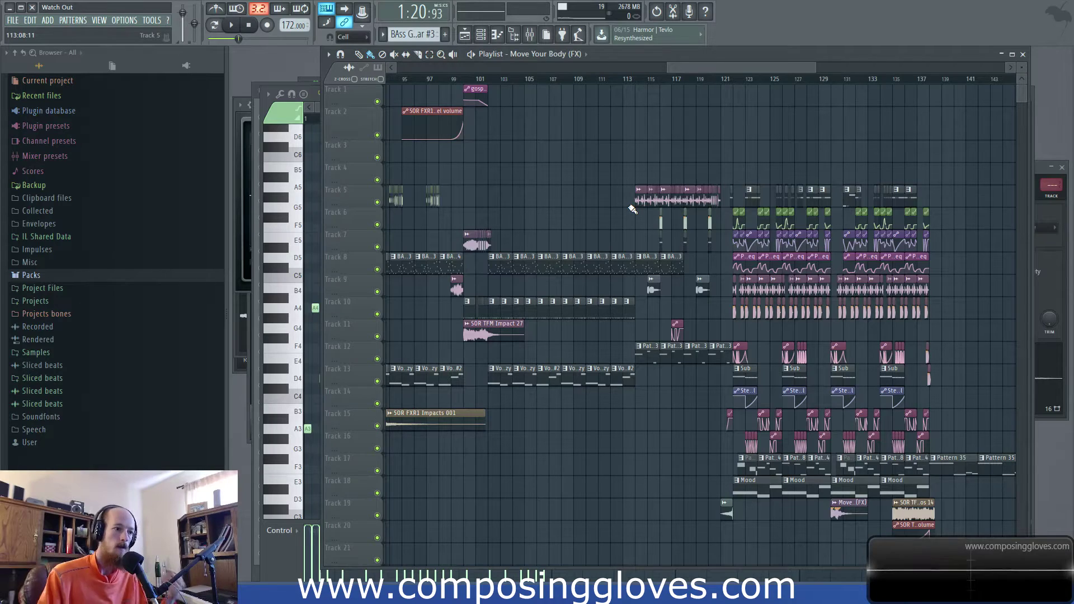
scroll(554, 174, up, 4)
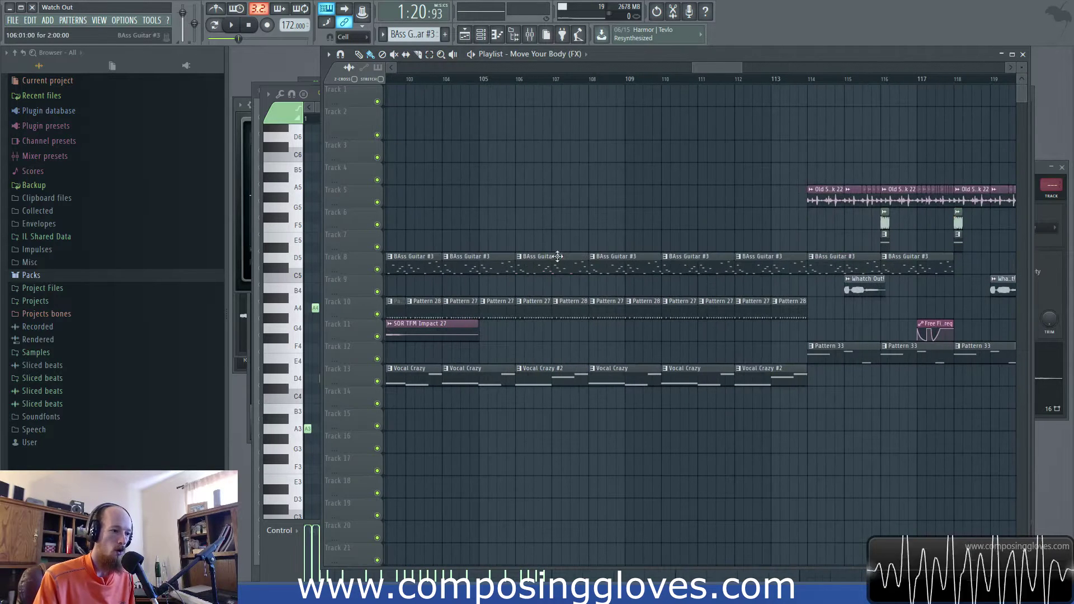
Step: Select the bass, Pattern 27/28 and Vocal Crazy clips around bars 106 to 109, and the first Pattern 33 clip on Track 12
drag(555, 252, 603, 393)
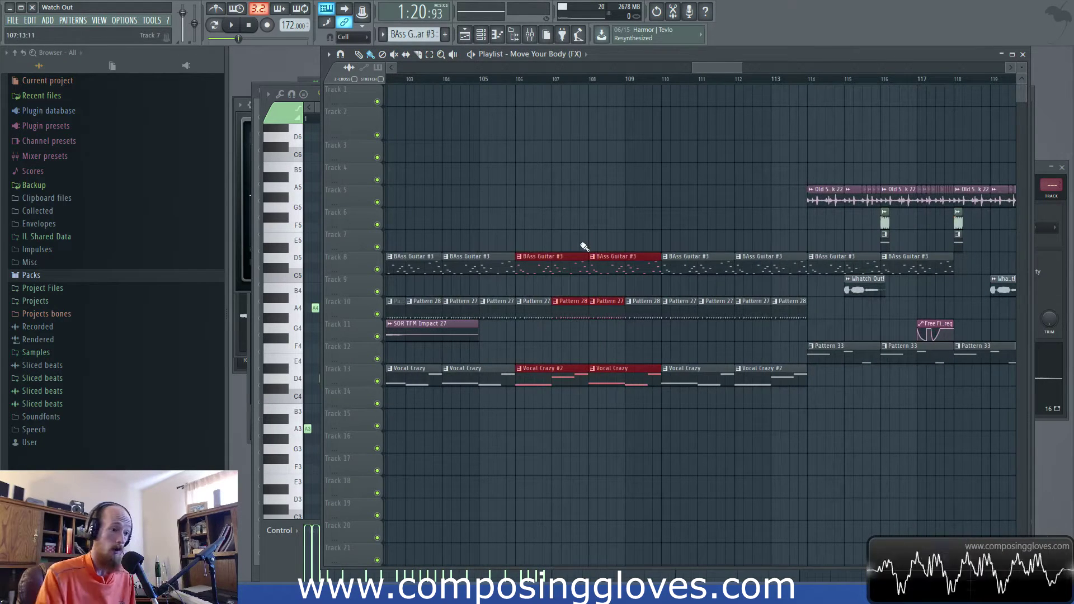
click(627, 263)
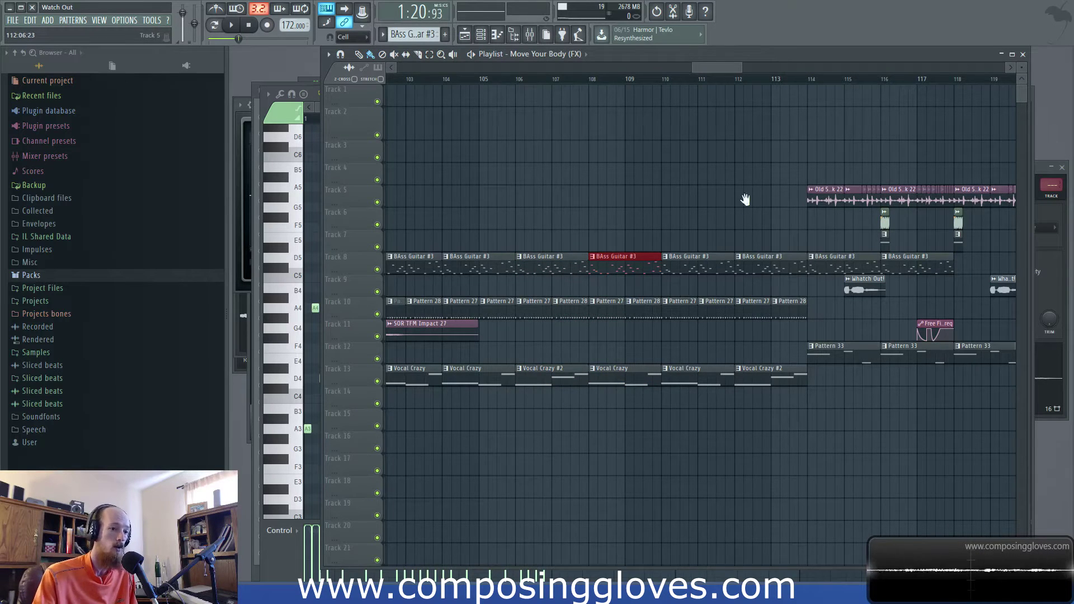
scroll(660, 202, down, 3)
click(608, 357)
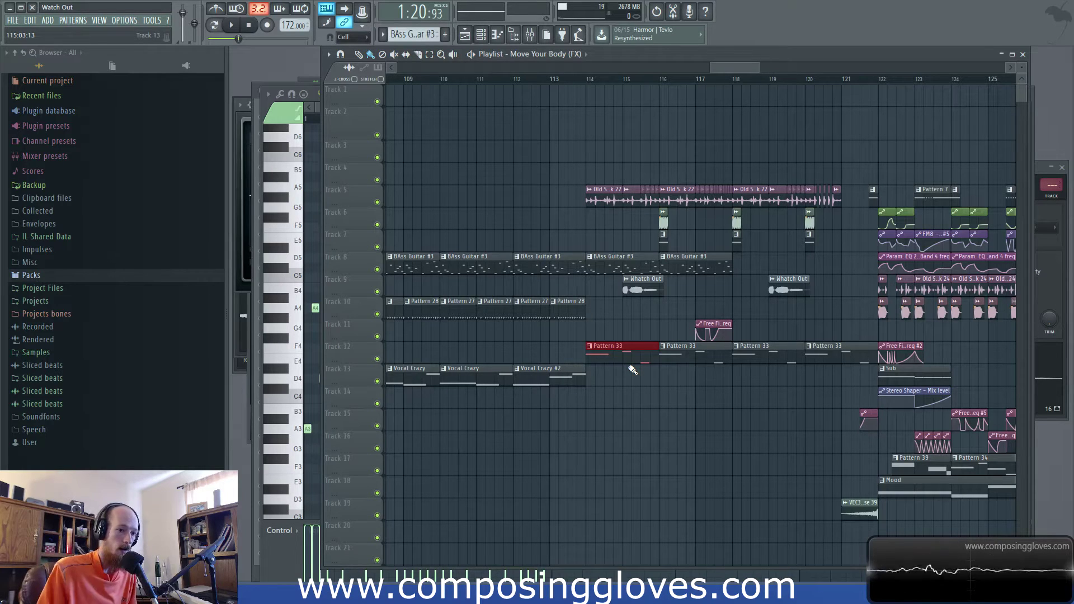
Step: Solo Track 17 and play its pattern clips from bar 122 to past bar 124
drag(679, 374, 274, 182)
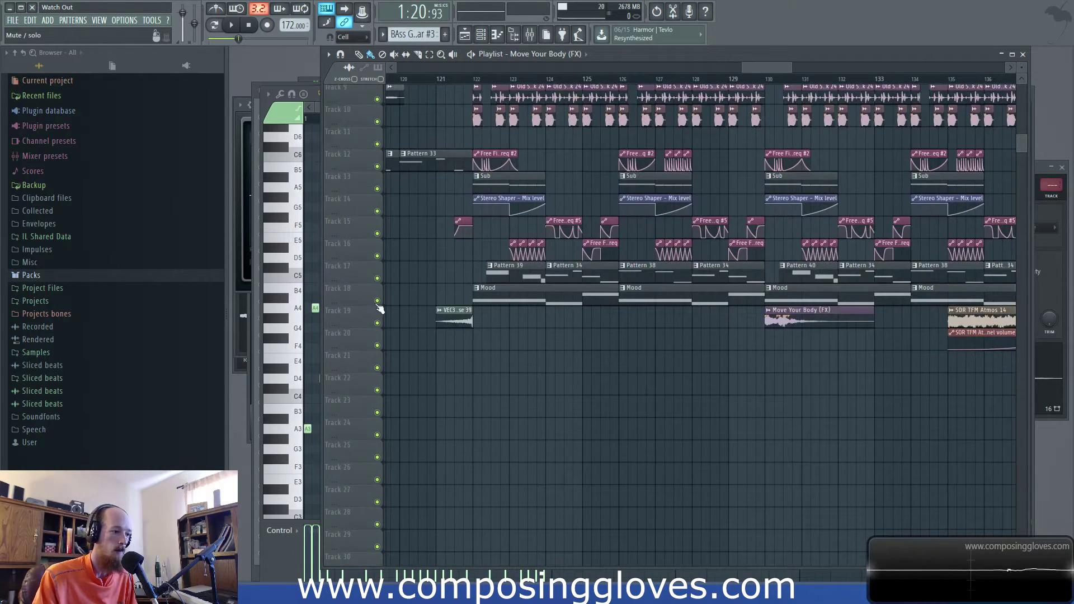
right_click(377, 279)
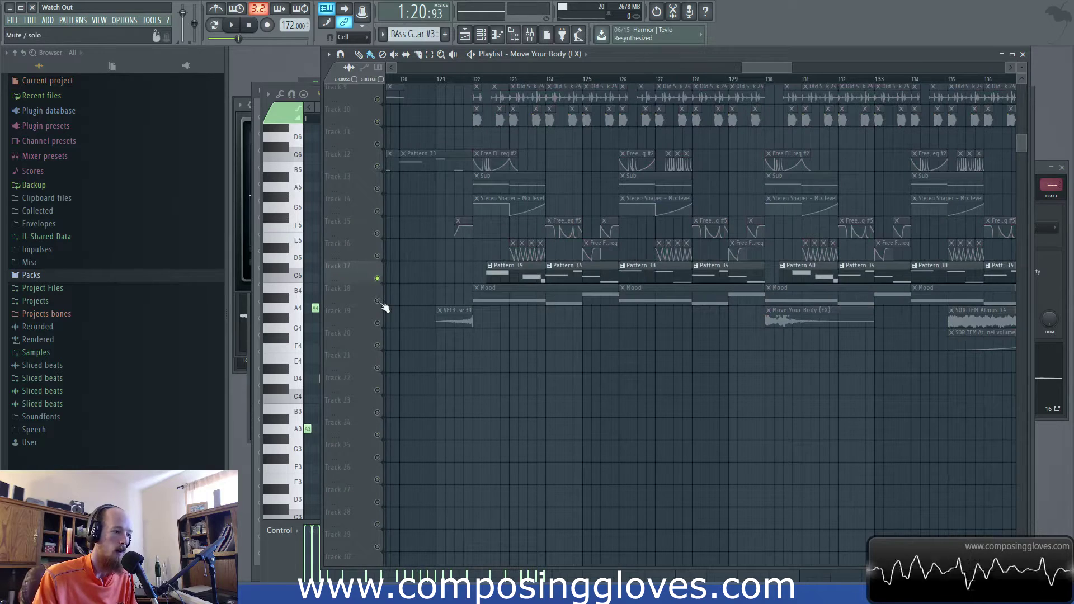
click(480, 79)
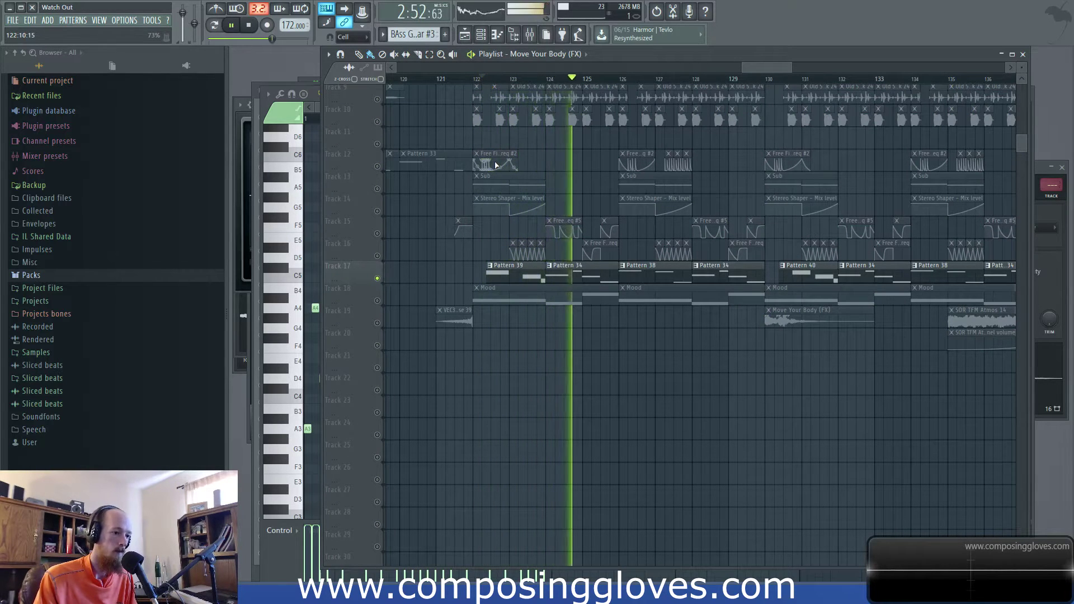
key(space)
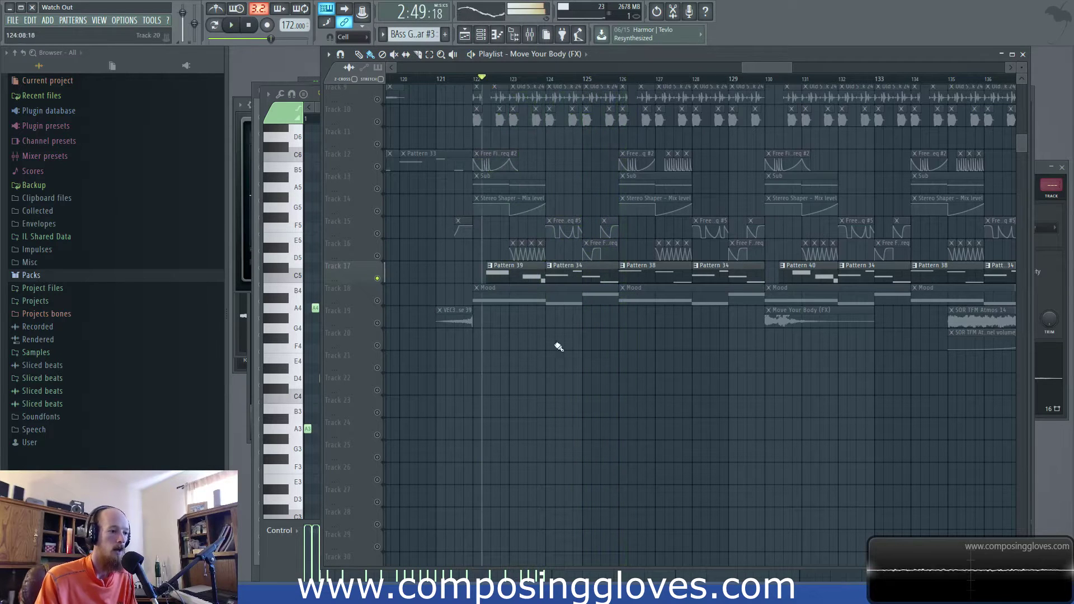
Step: Unsolo Track 17 and play the full drop from bar 122 for about a bar
right_click(378, 278)
click(475, 79)
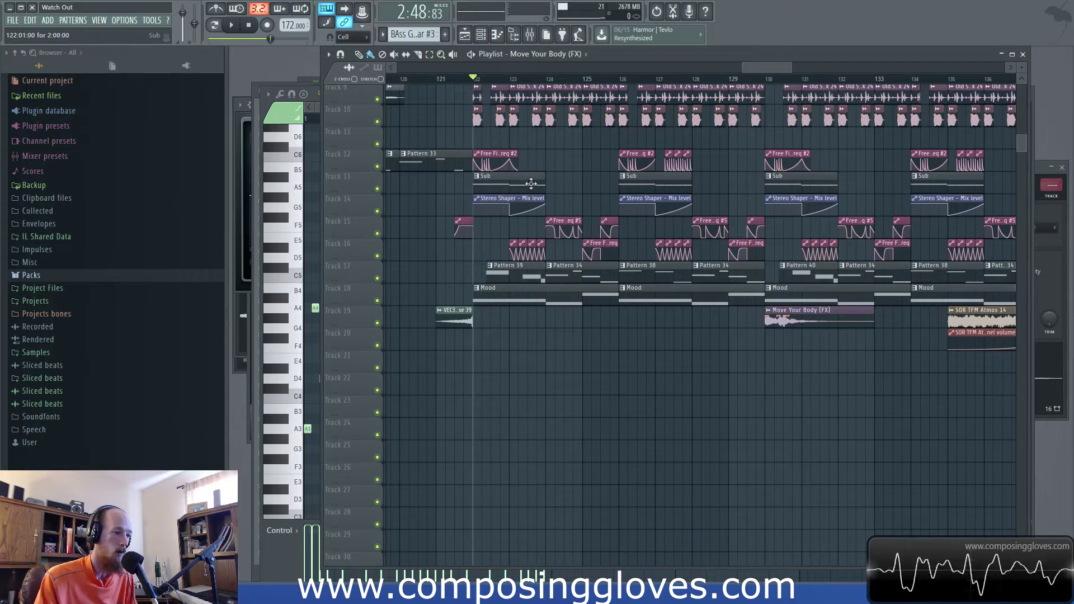
key(space)
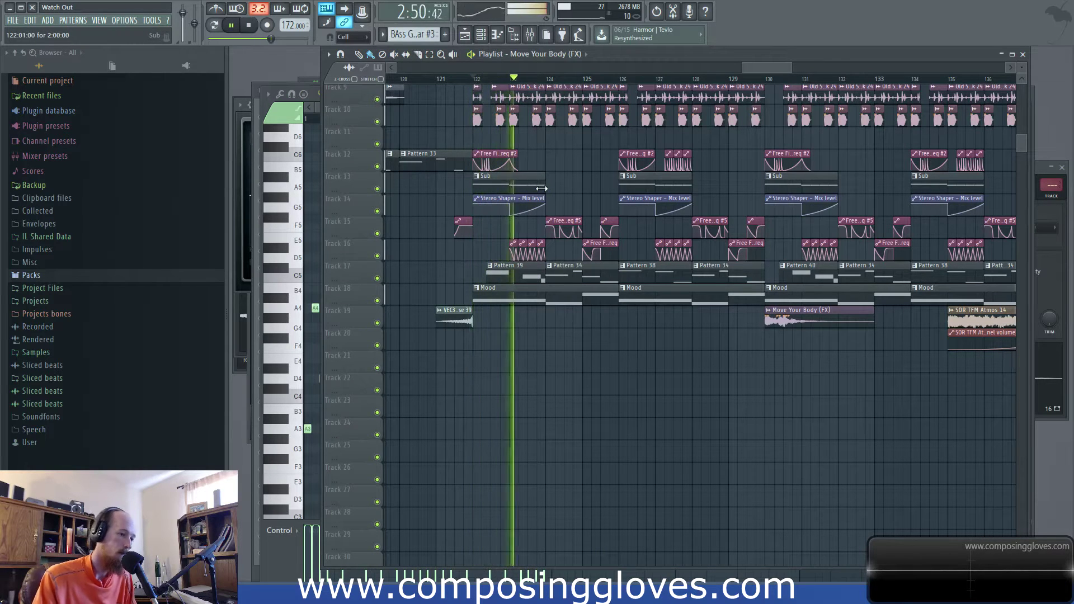
key(space)
Step: Solo Track 17 and compare its clips in the drop with the Pattern 33 clips on Track 12 before it
right_click(377, 278)
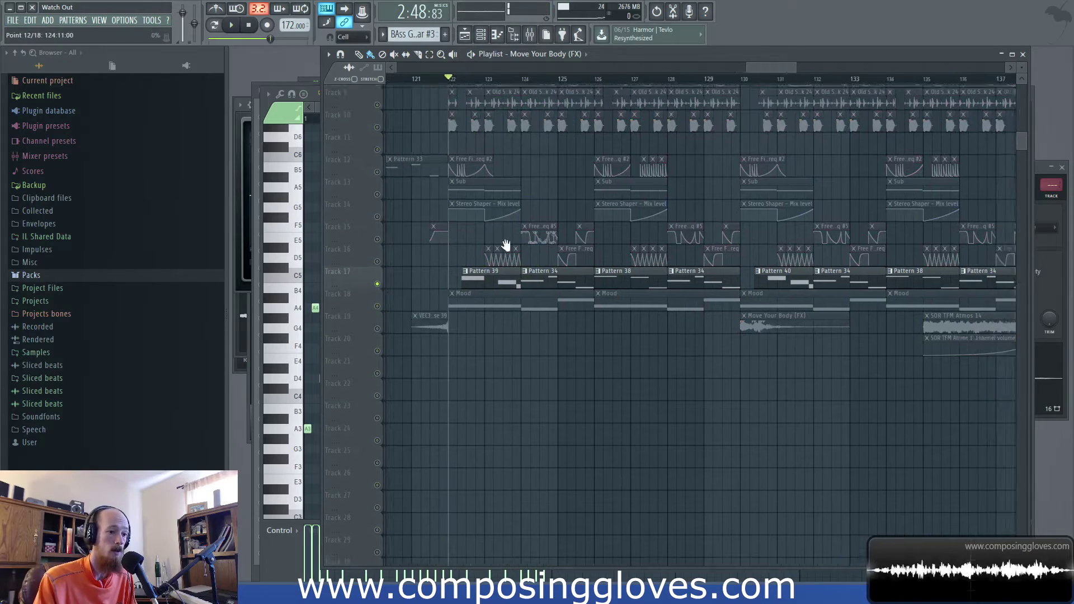
drag(506, 245, 571, 271)
drag(520, 308, 766, 315)
drag(655, 276, 1019, 323)
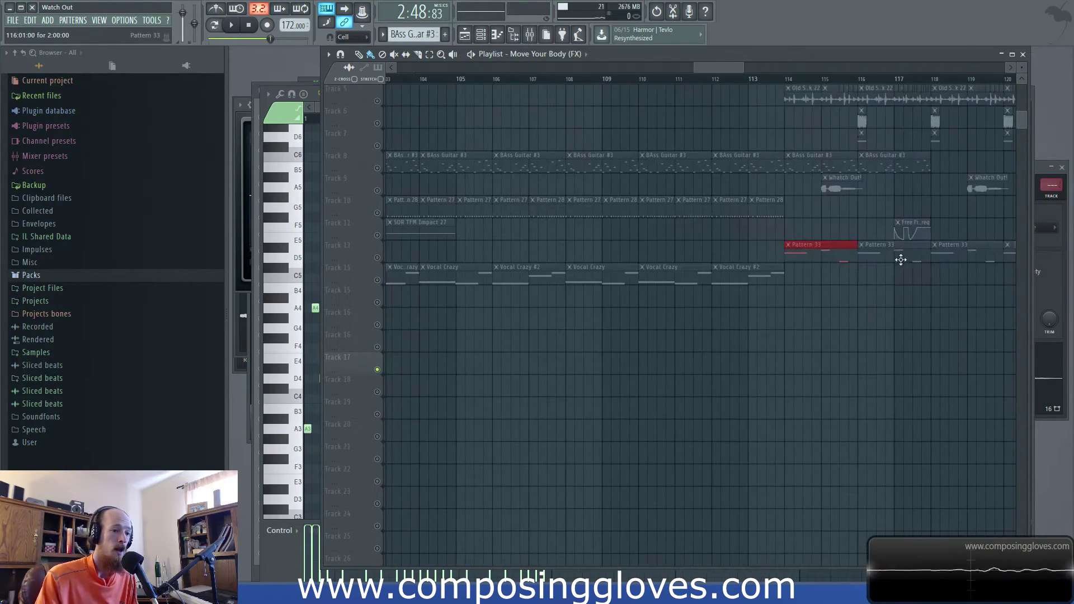
scroll(900, 260, down, 4)
drag(901, 258, 723, 275)
Step: Bring all tracks back from solo and play the BAss Guitar and Vocal Crazy section briefly from bar 102
right_click(377, 187)
right_click(377, 186)
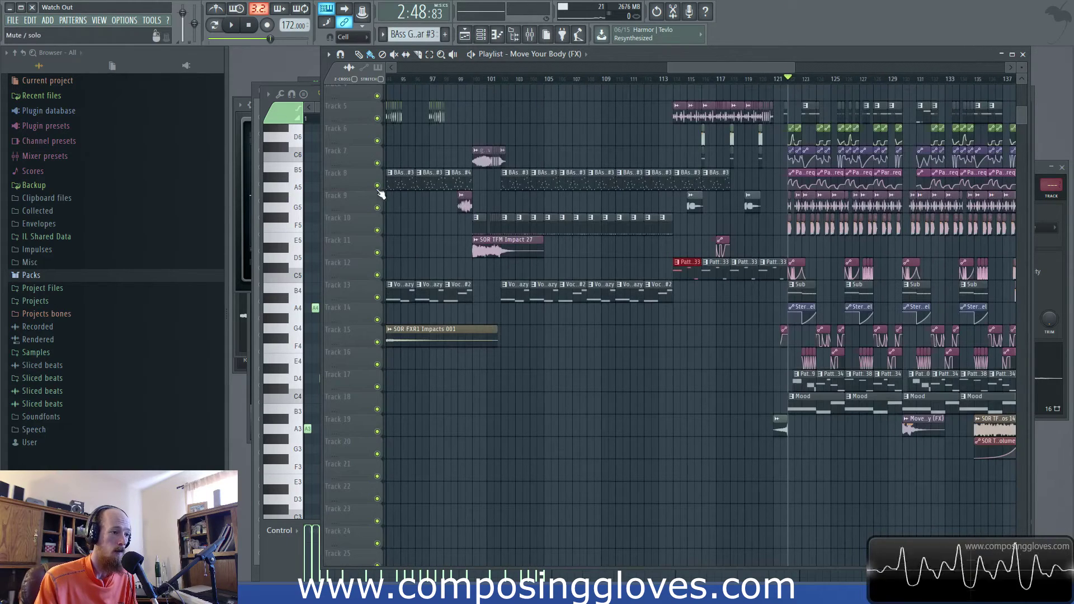
click(505, 78)
key(space)
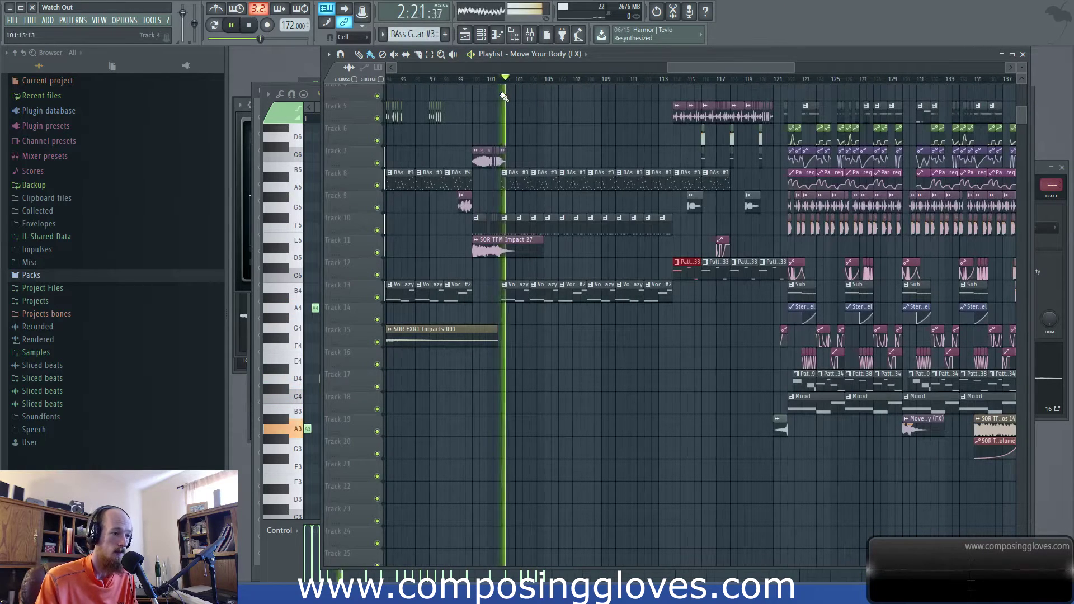
click(247, 30)
click(247, 30)
Step: Examine the drop's clips and automation from bar 122 to 127 and the earlier build-up and drop between bars 21 and 59
drag(687, 68, 697, 68)
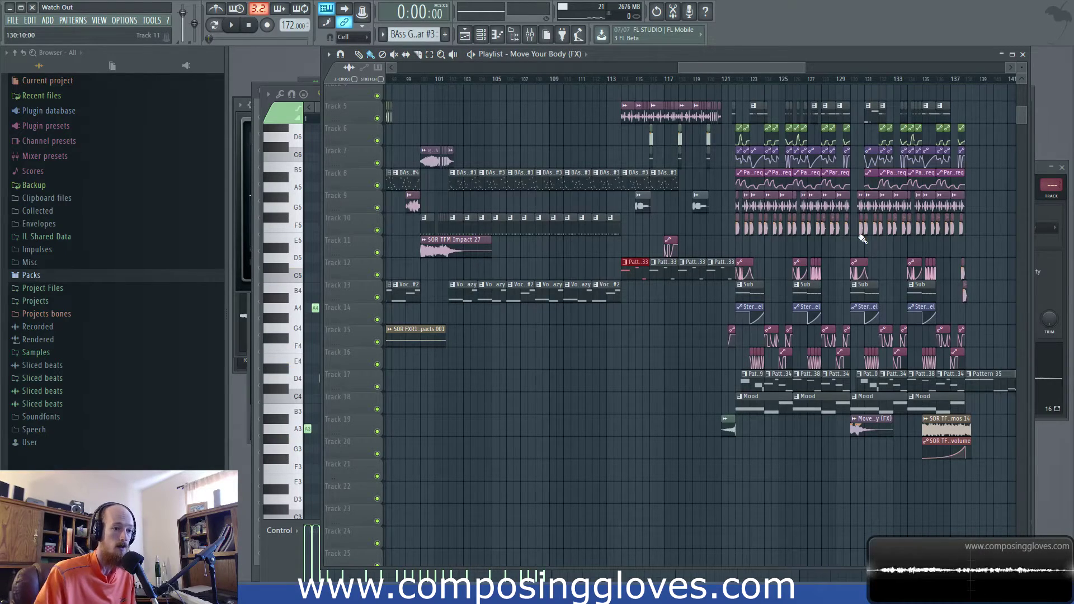
scroll(772, 259, up, 5)
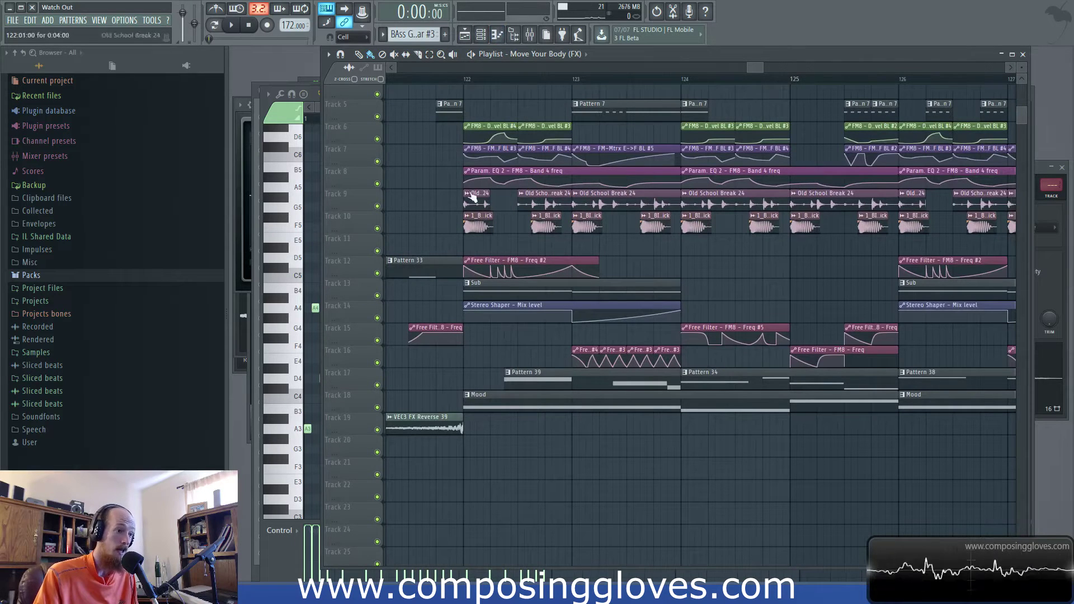
drag(755, 296, 665, 286)
drag(435, 242, 717, 263)
scroll(717, 262, down, 8)
drag(709, 157, 912, 169)
drag(800, 182, 493, 197)
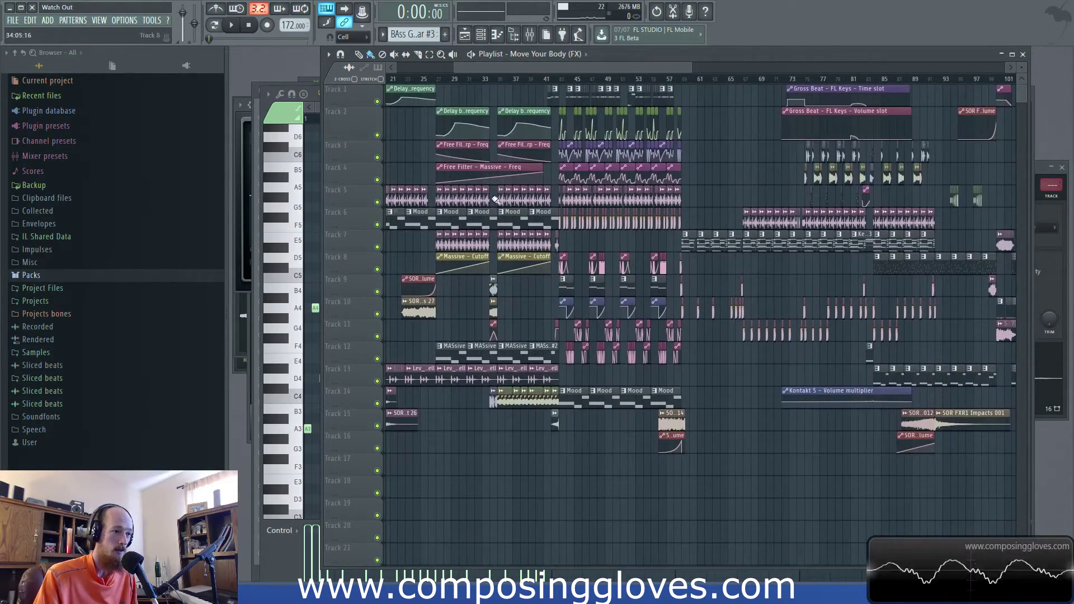
Step: Select the pattern clips above the first drop on Track 1, and the build-up clips between bars 114 and 121
drag(562, 86, 727, 104)
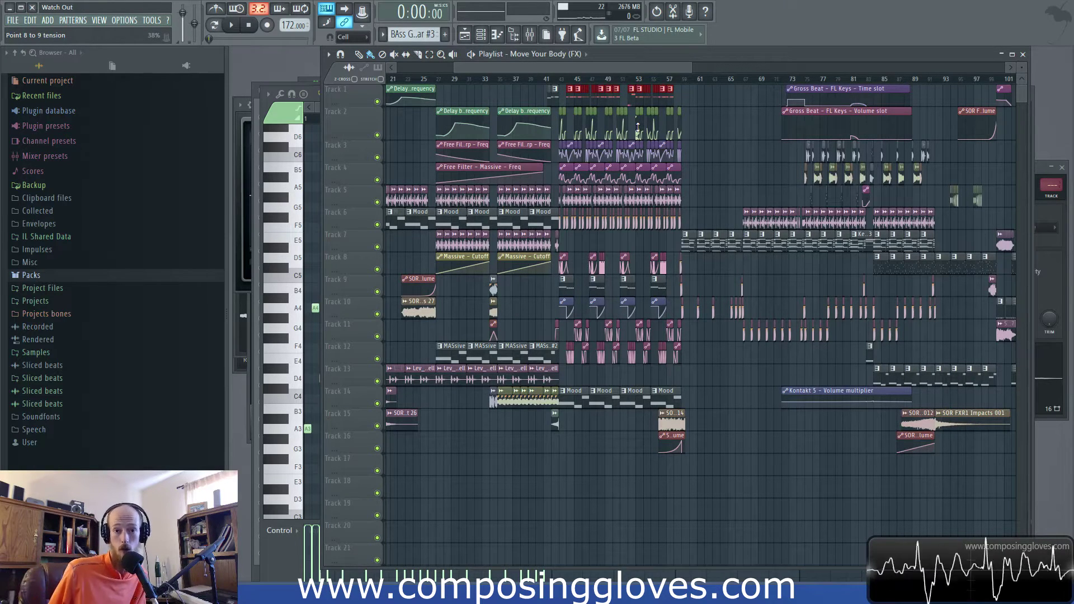
scroll(400, 111, left, 2)
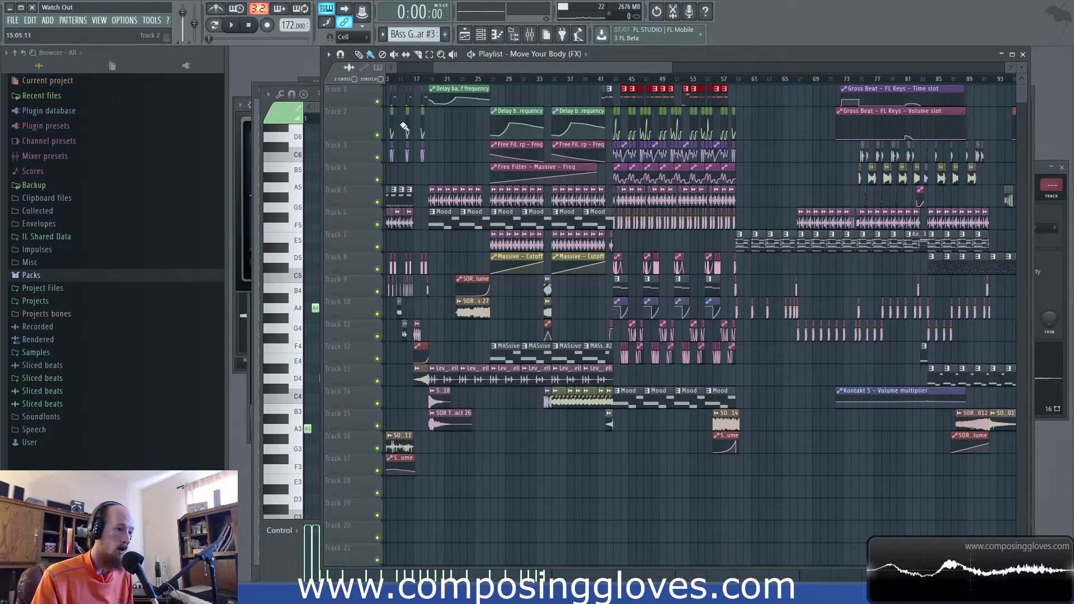
scroll(403, 126, right, 14)
drag(731, 132, 790, 307)
scroll(710, 205, up, 6)
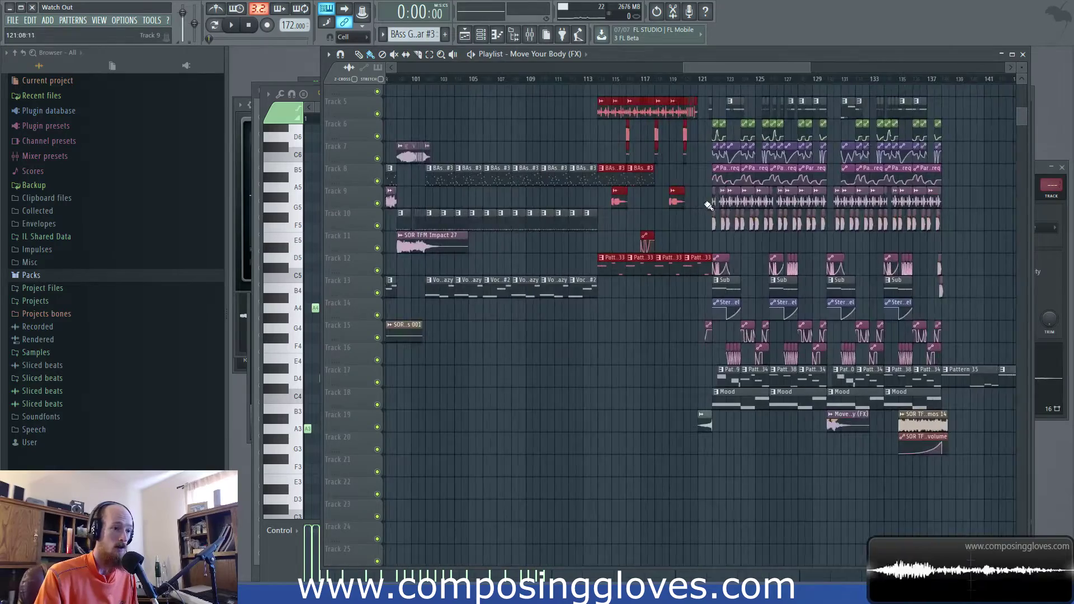
Step: Select the Pattern 35 and Pattern 37 section following the second drop, and examine the remaining arrangement up to about bar 187
drag(679, 232, 753, 314)
scroll(742, 268, down, 4)
drag(734, 248, 941, 360)
drag(995, 160, 526, 206)
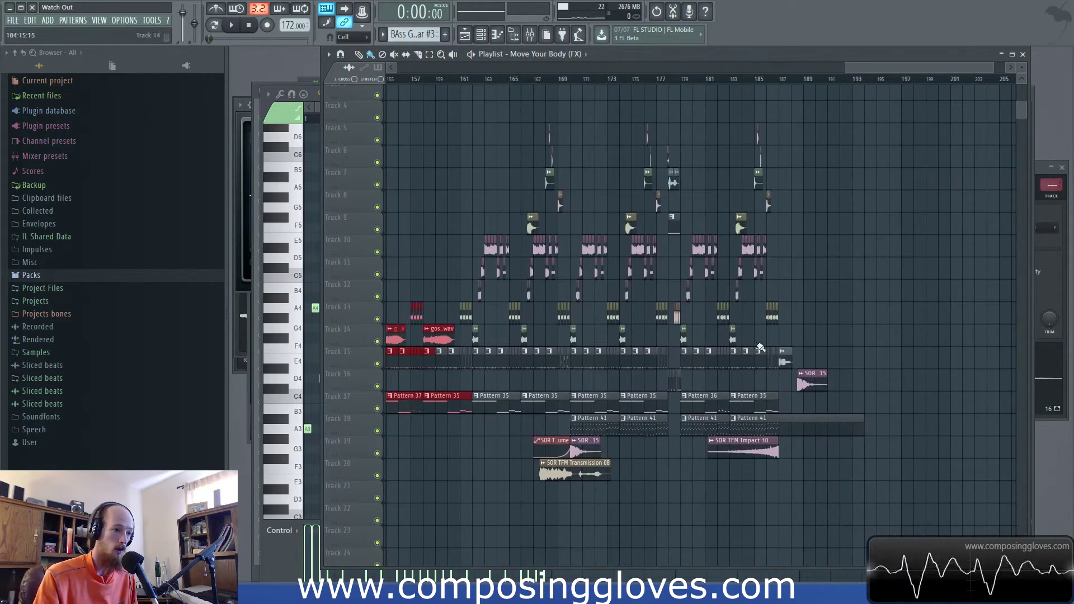
drag(559, 300, 867, 314)
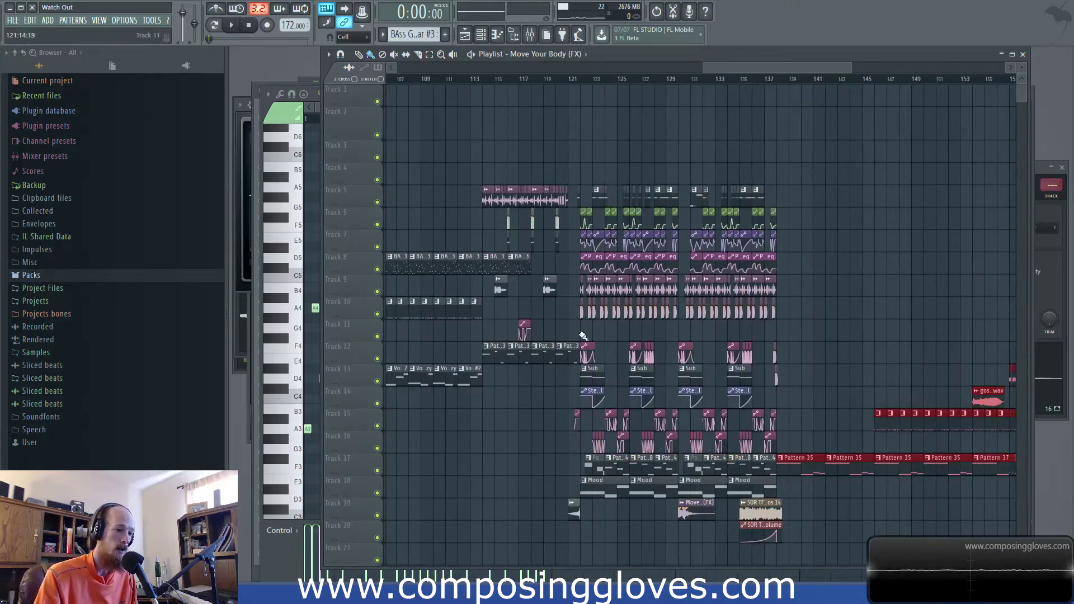
Step: Examine the Pattern 33 build-up and second drop between bars 114 and 137, and move the playhead to about bar 105
scroll(632, 339, up, 5)
drag(679, 343, 828, 307)
scroll(594, 274, down, 3)
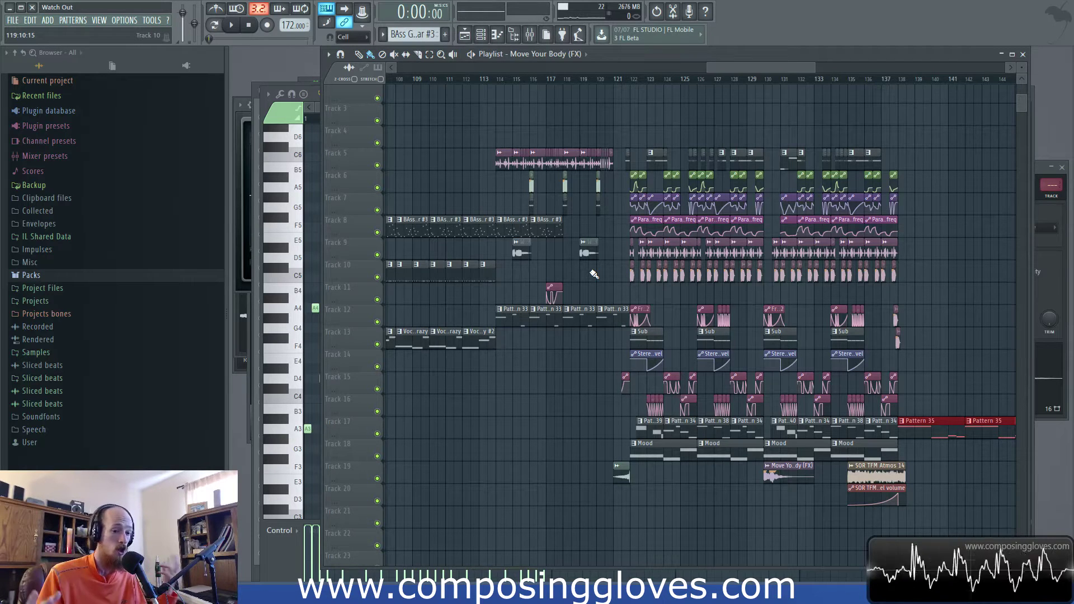
drag(618, 274, 699, 289)
click(427, 79)
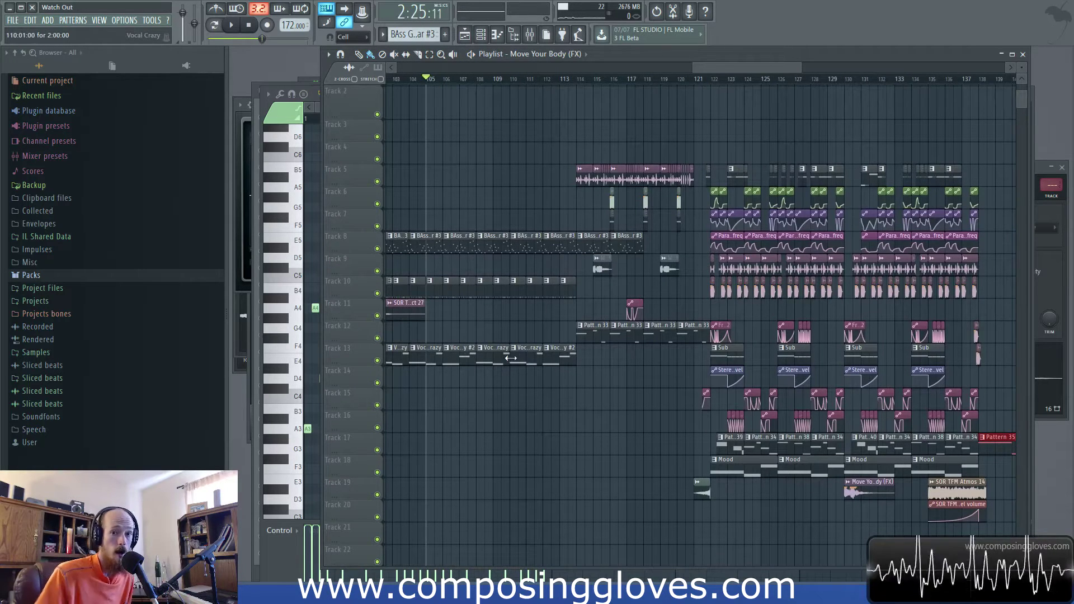
Step: Select the time range from about bar 122 to bar 133 and solo Track 18 with the Mood clips
drag(702, 81, 904, 106)
drag(561, 534, 466, 424)
right_click(373, 369)
click(377, 364)
click(361, 361)
right_click(378, 364)
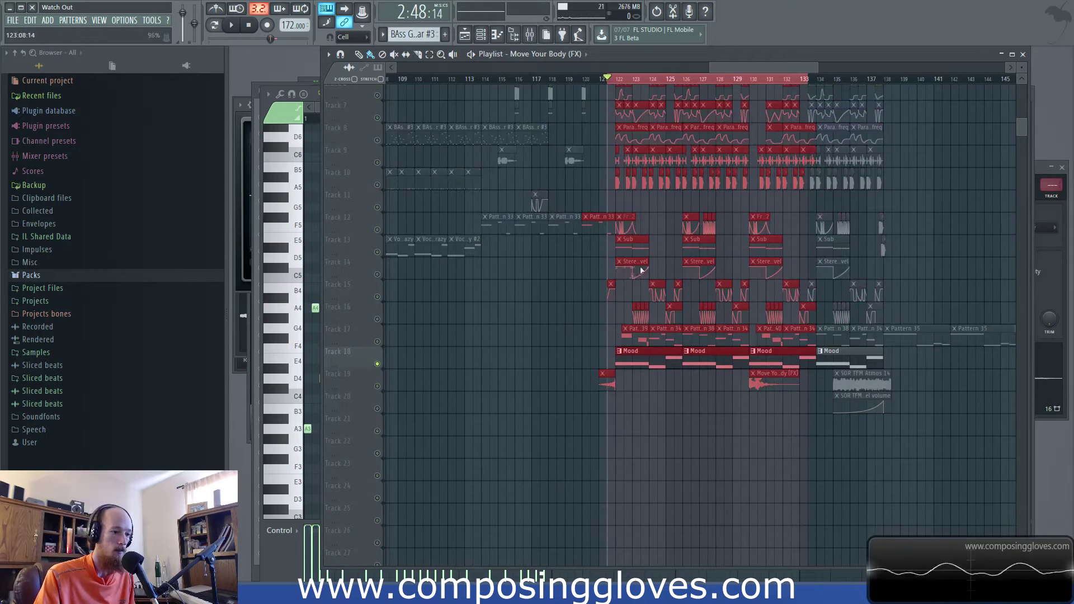
Step: Play the soloed Mood clips from the start of the selected range, and bring all tracks back from solo
key(space)
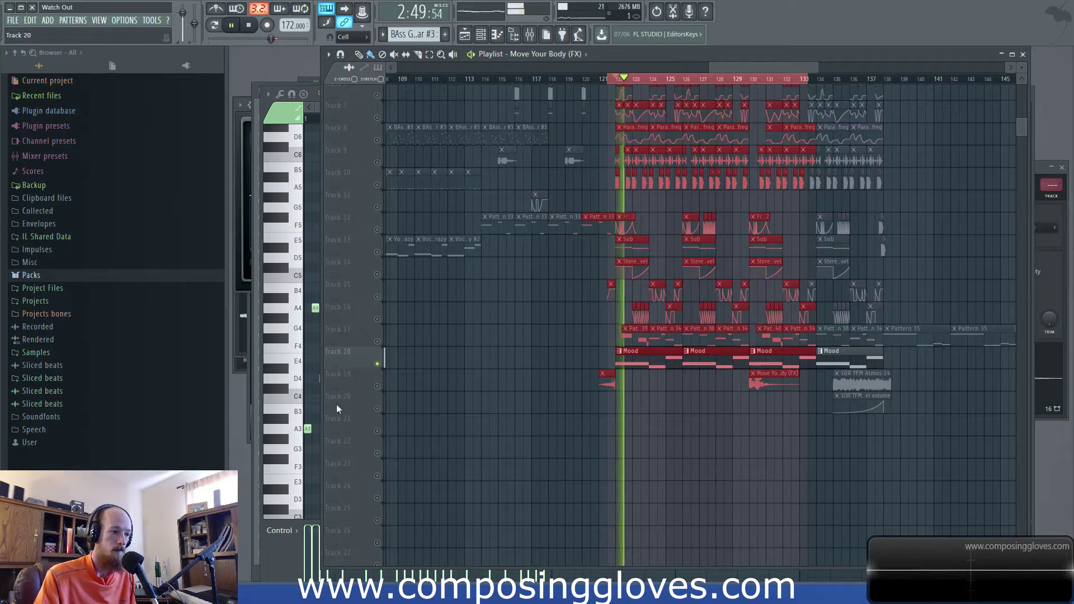
key(space)
right_click(378, 364)
drag(488, 354, 648, 480)
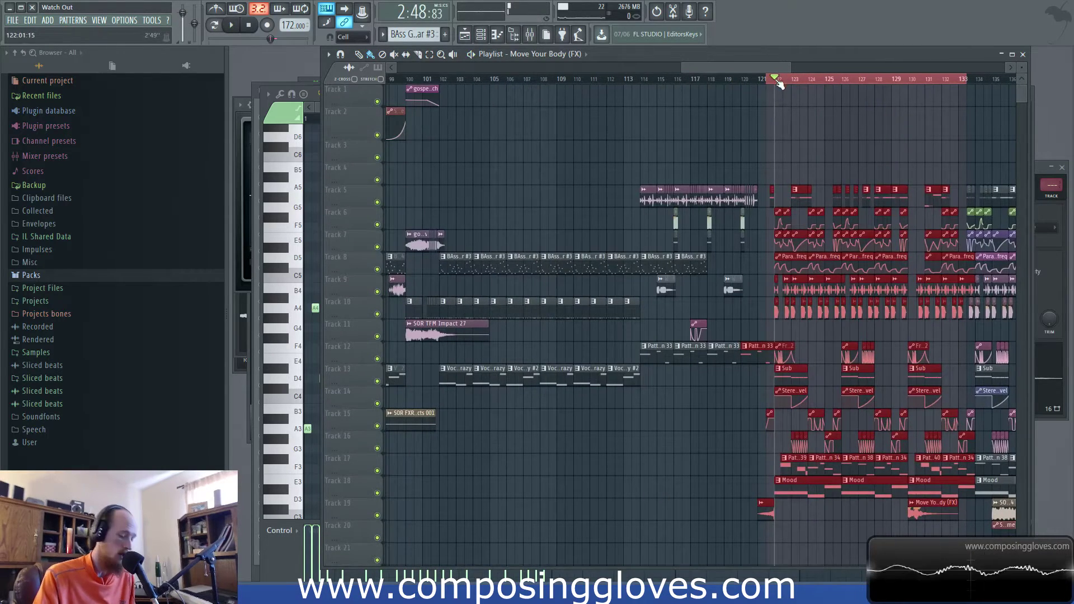
Step: Look over the mixer's insert tracks and return to the playlist around bars 105 to 137
drag(730, 69, 748, 64)
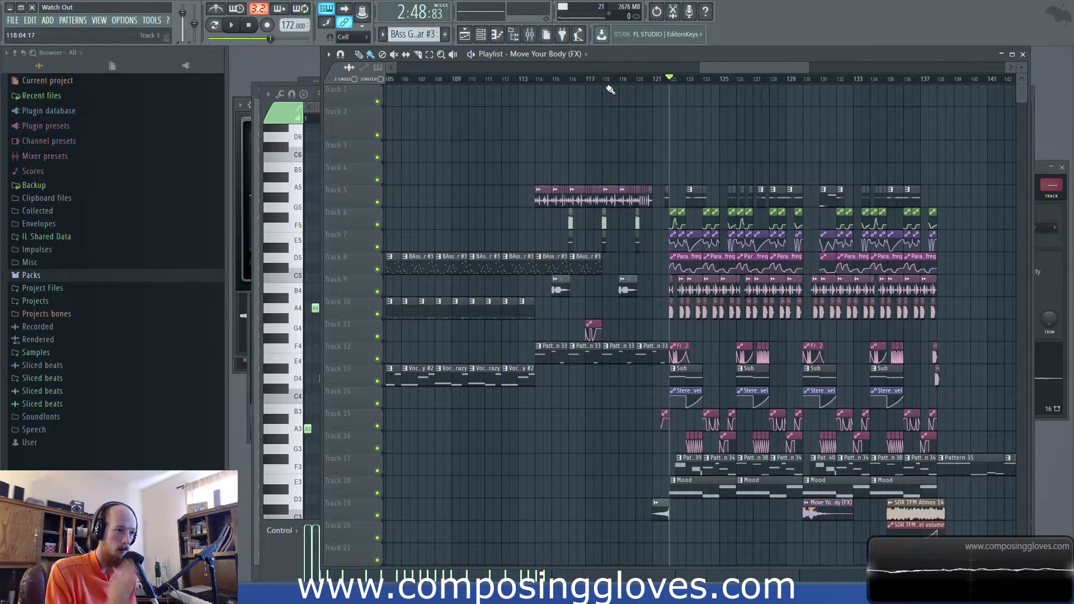
click(529, 34)
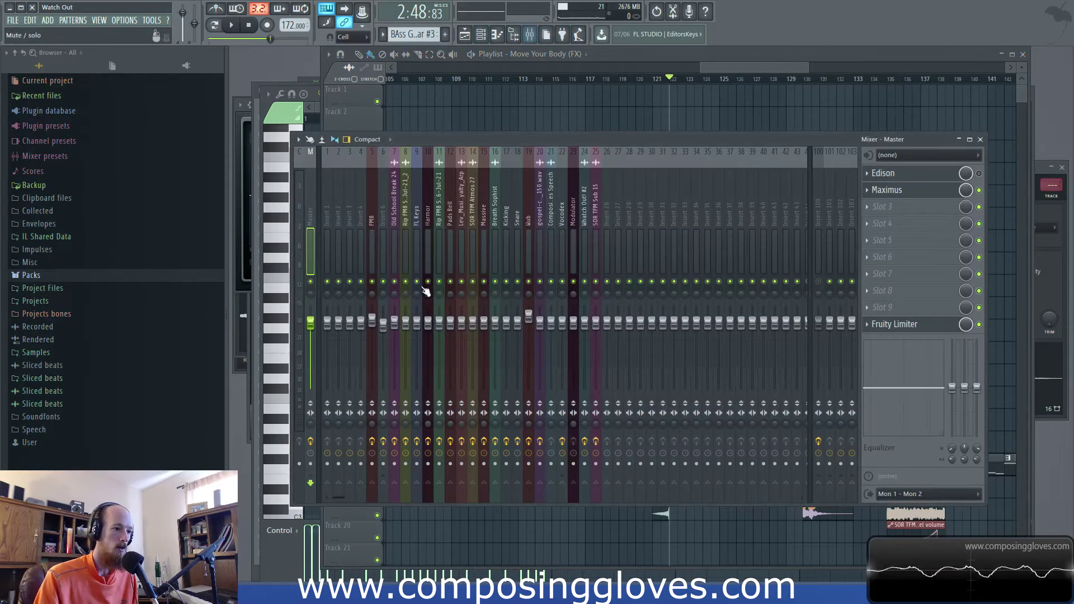
click(501, 203)
click(474, 203)
click(481, 202)
click(753, 69)
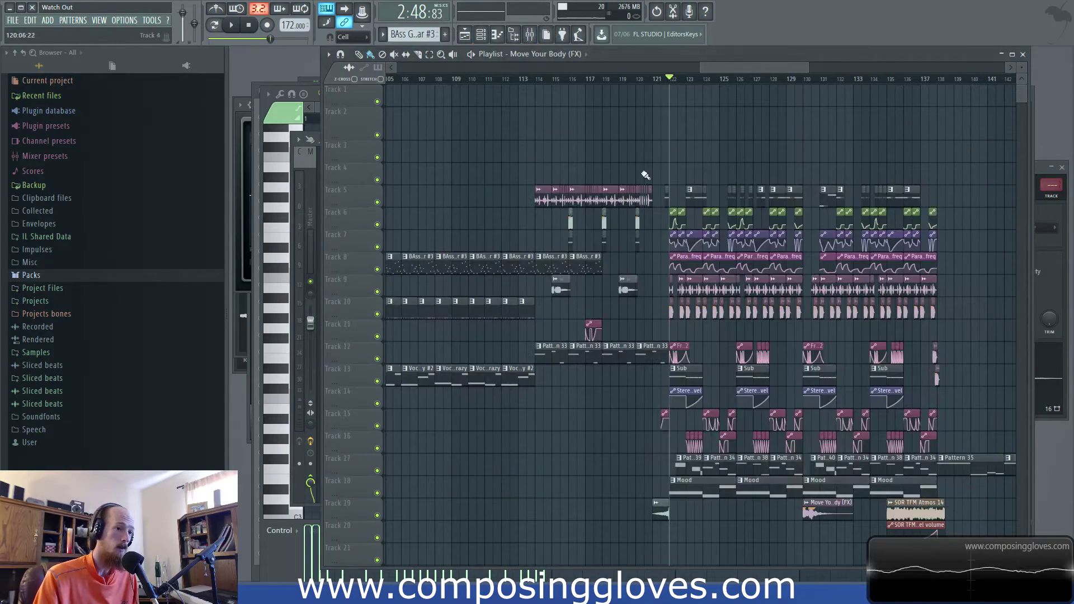
Step: Move the playhead to bar 114 and examine the Pattern 33 build-up leading into the second drop
scroll(642, 302, up, 4)
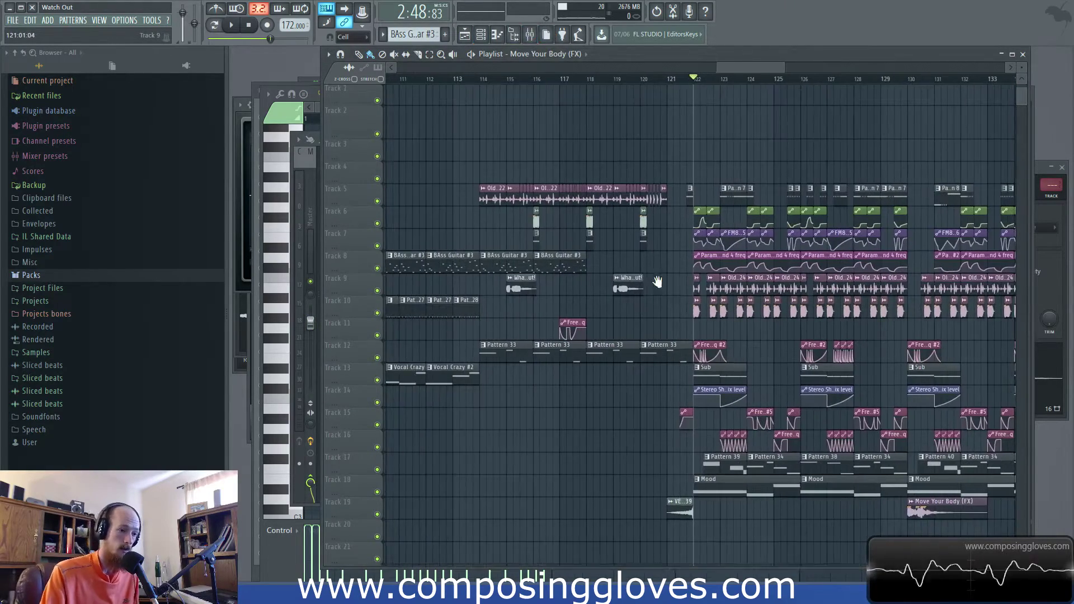
scroll(449, 107, down, 4)
click(477, 79)
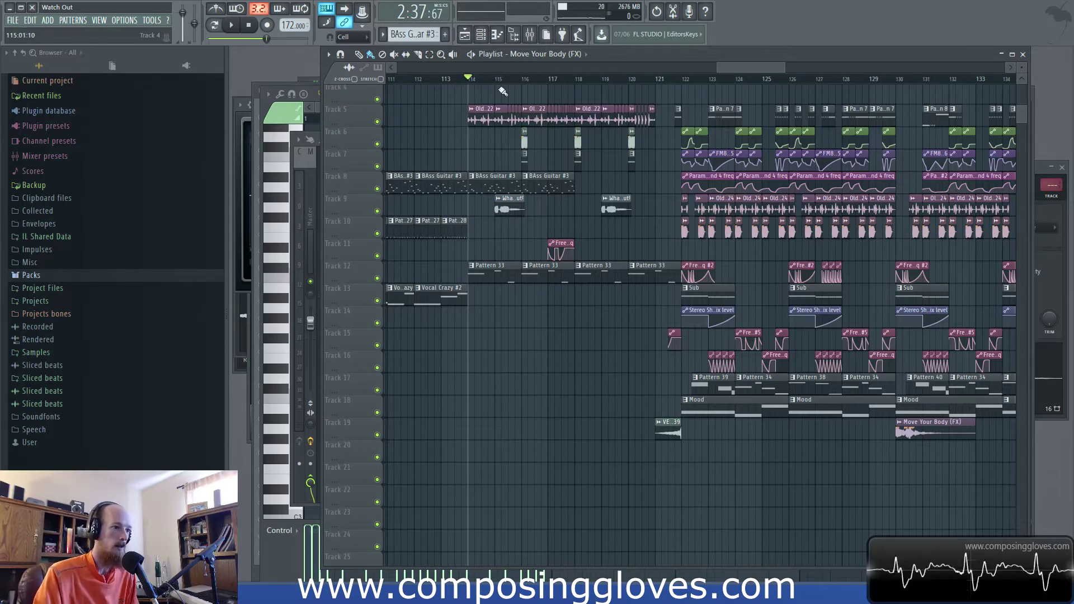
drag(595, 159, 623, 196)
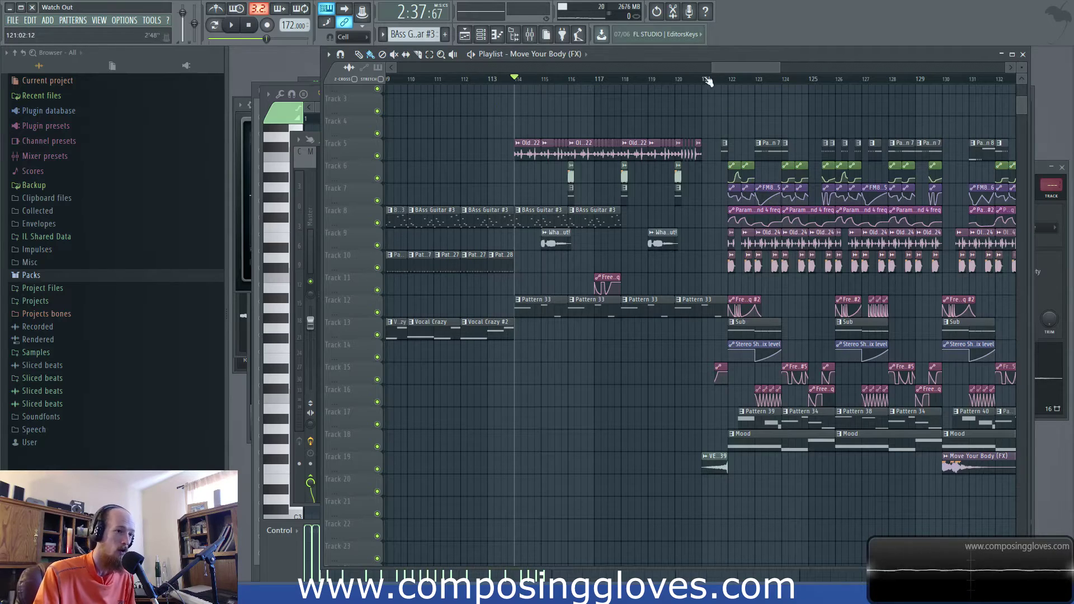
Step: Go back to the song's intro in the playlist and move the playhead to the very start of bar 1
click(541, 69)
drag(540, 70, 280, 71)
scroll(418, 128, up, 2)
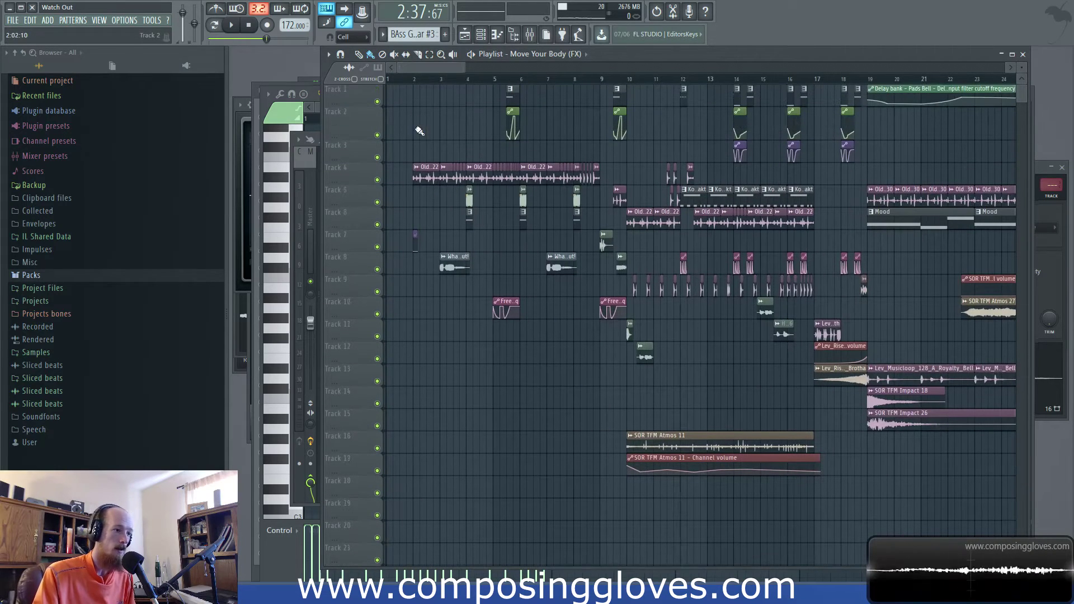
click(389, 79)
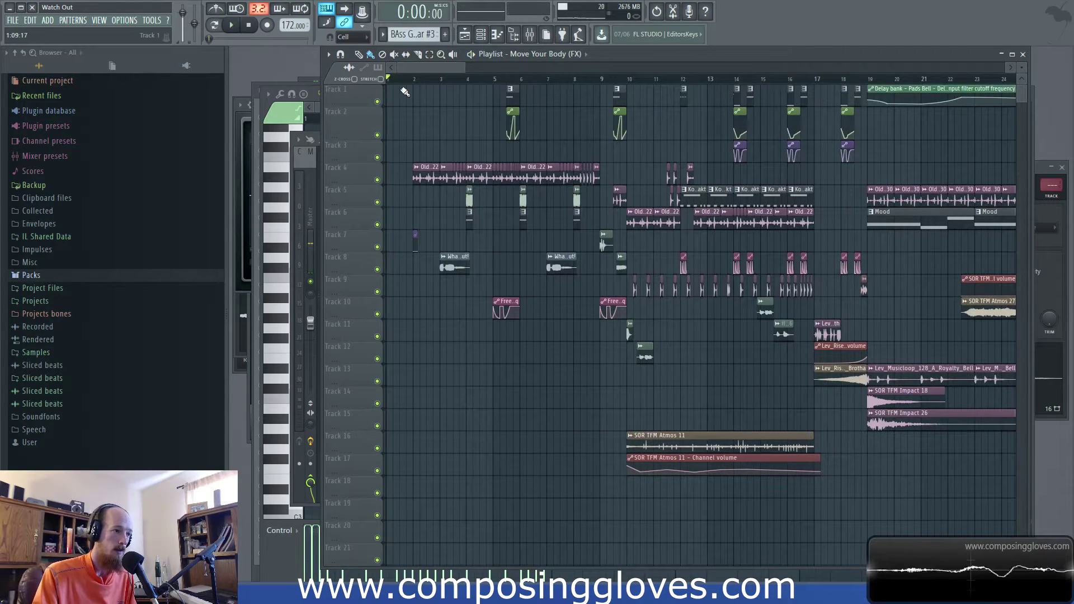
Step: Examine the arrangement from about bar 23 through to the second build-up and drop around bars 113 to 136
drag(421, 66, 483, 66)
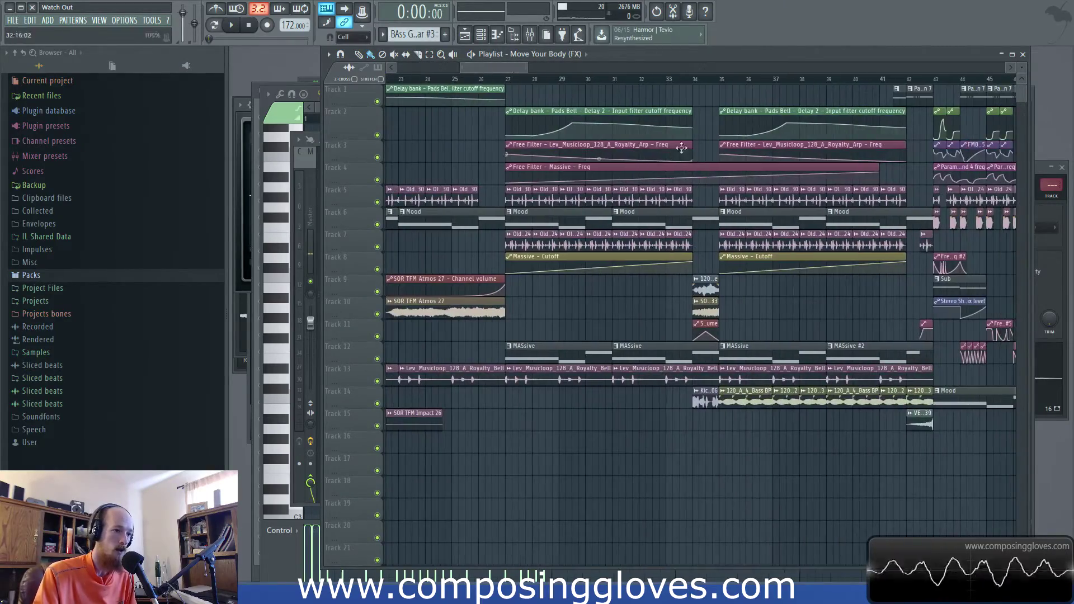
drag(913, 184, 452, 190)
drag(690, 224, 360, 220)
drag(1006, 246, 712, 240)
drag(1006, 213, 328, 228)
drag(546, 224, 364, 219)
drag(667, 231, 300, 238)
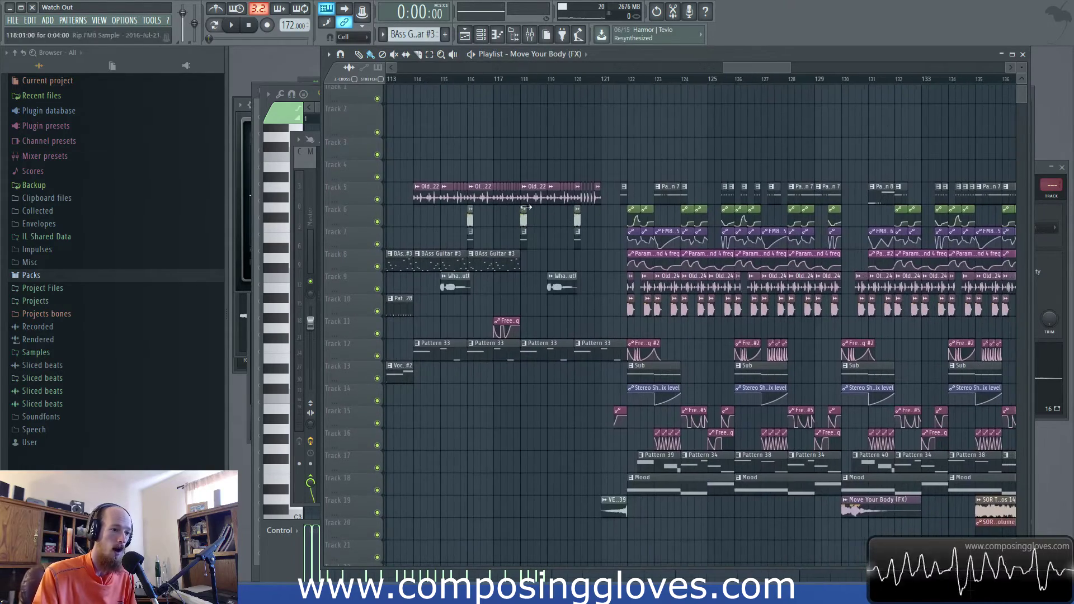
Step: Examine the transition from the Pattern 33 build-up into the second drop between about bars 105 and 142
drag(527, 203, 555, 156)
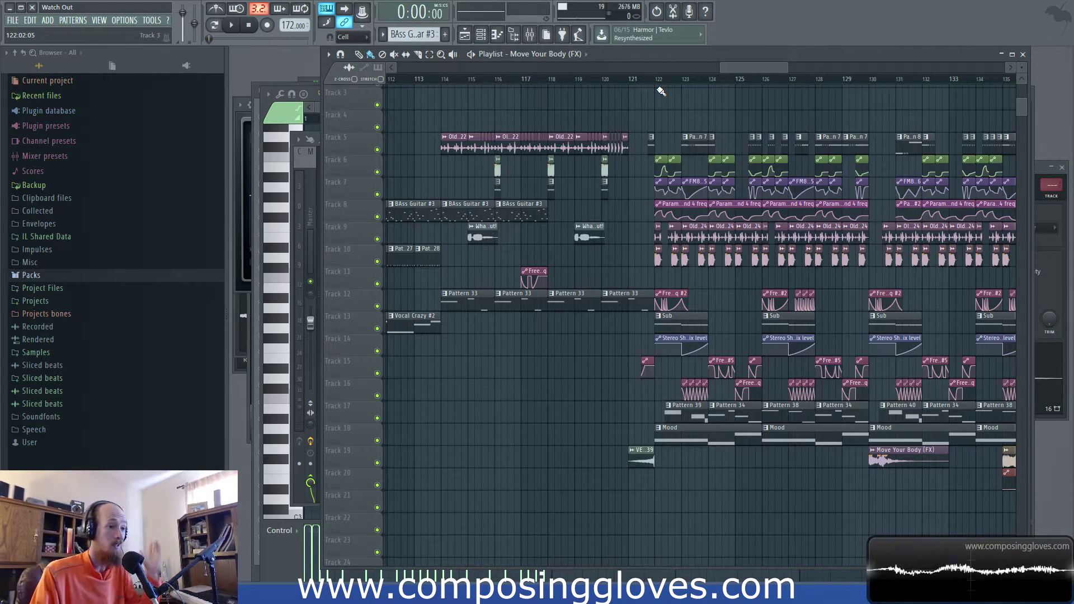
scroll(699, 112, left, 3)
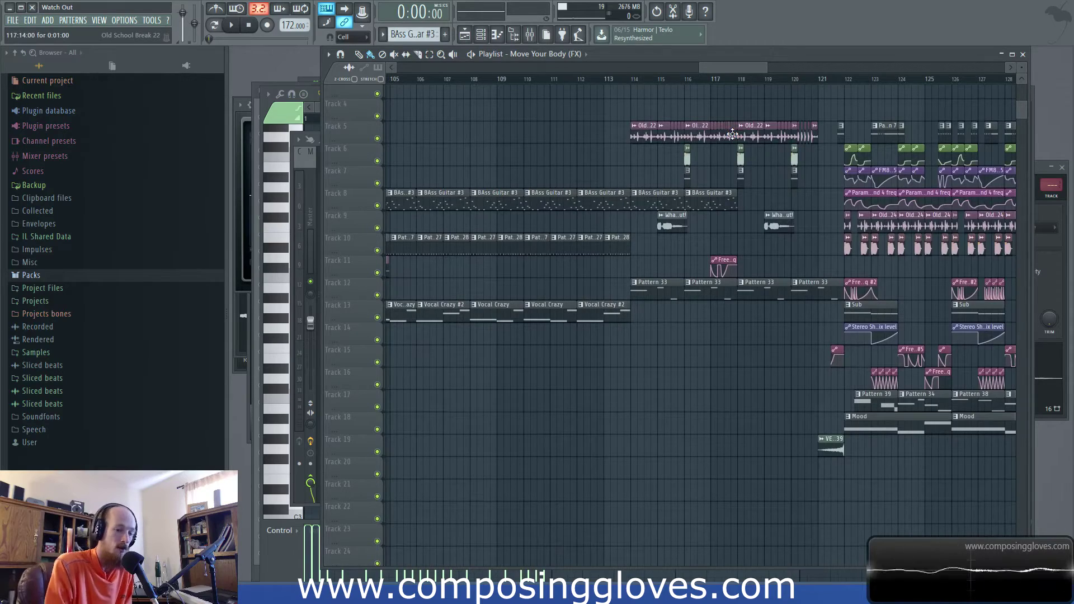
scroll(647, 232, right, 8)
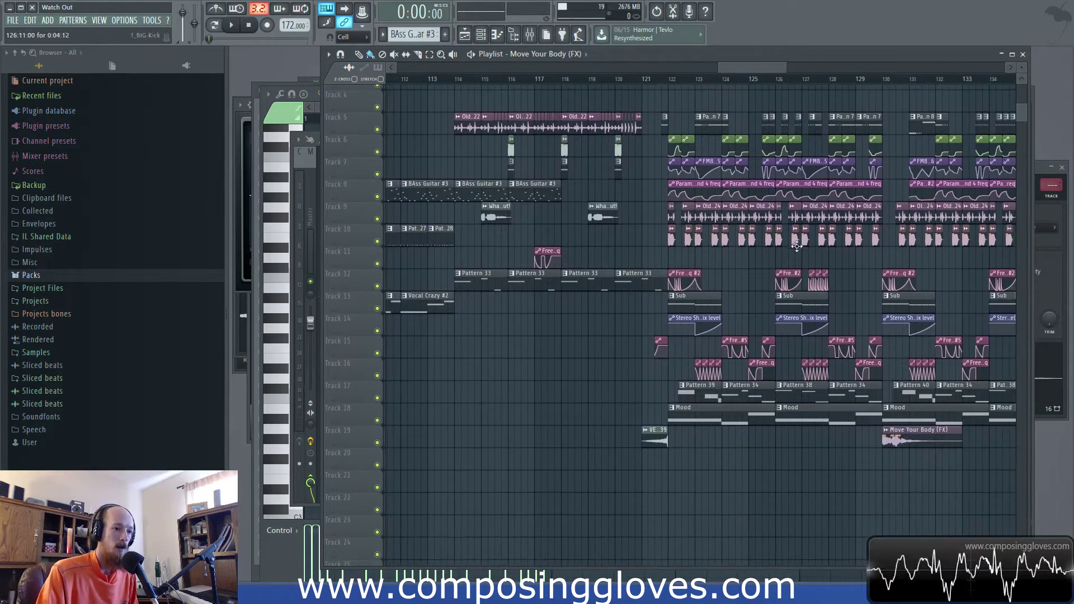
scroll(647, 232, left, 3)
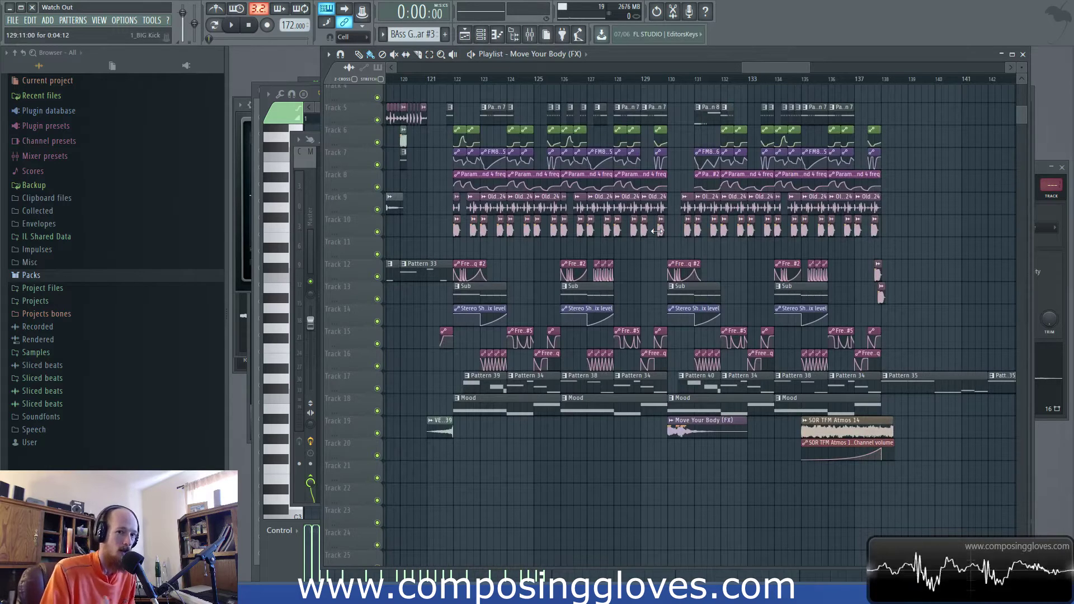
scroll(638, 246, left, 4)
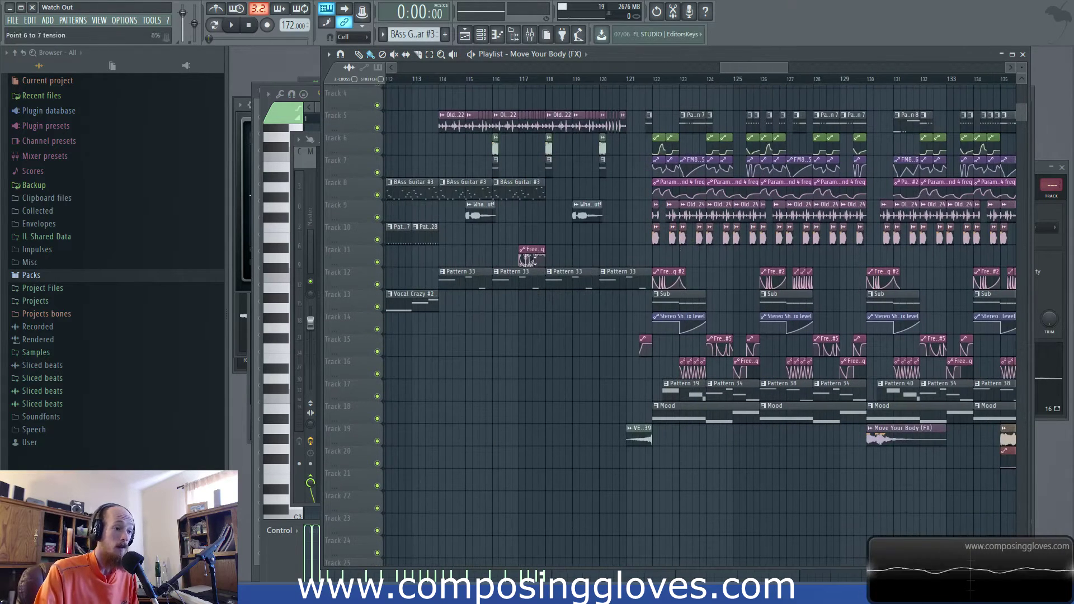
drag(492, 271, 601, 314)
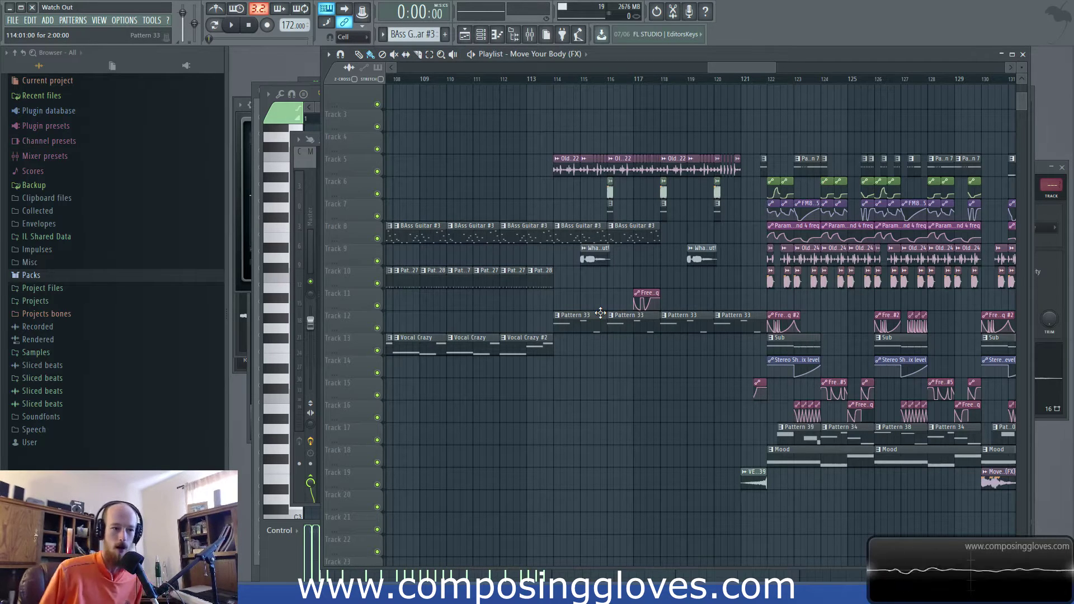
Step: Examine the Vocal Crazy and BAss Guitar breakdown from about bar 93 and how it leads into the Pattern 33 build-up
drag(498, 302, 768, 314)
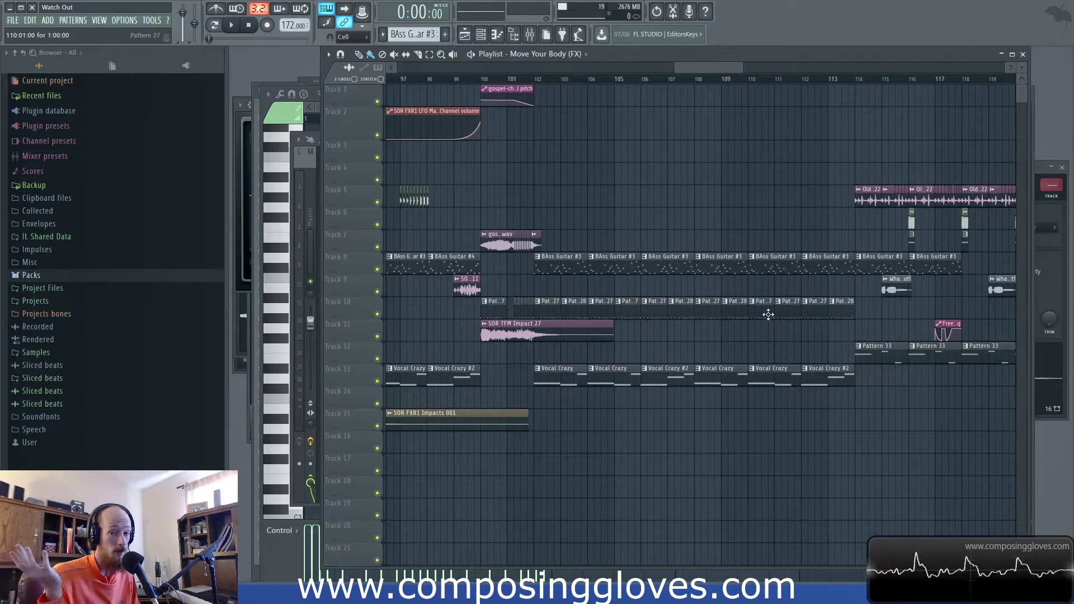
drag(542, 144, 652, 149)
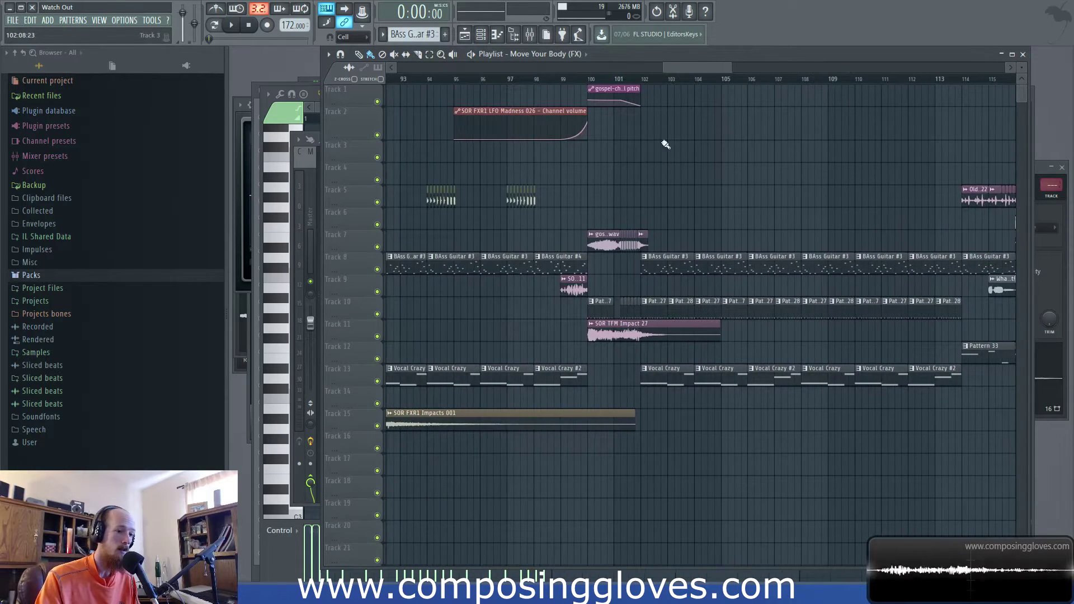
drag(763, 168, 546, 182)
drag(651, 190, 529, 196)
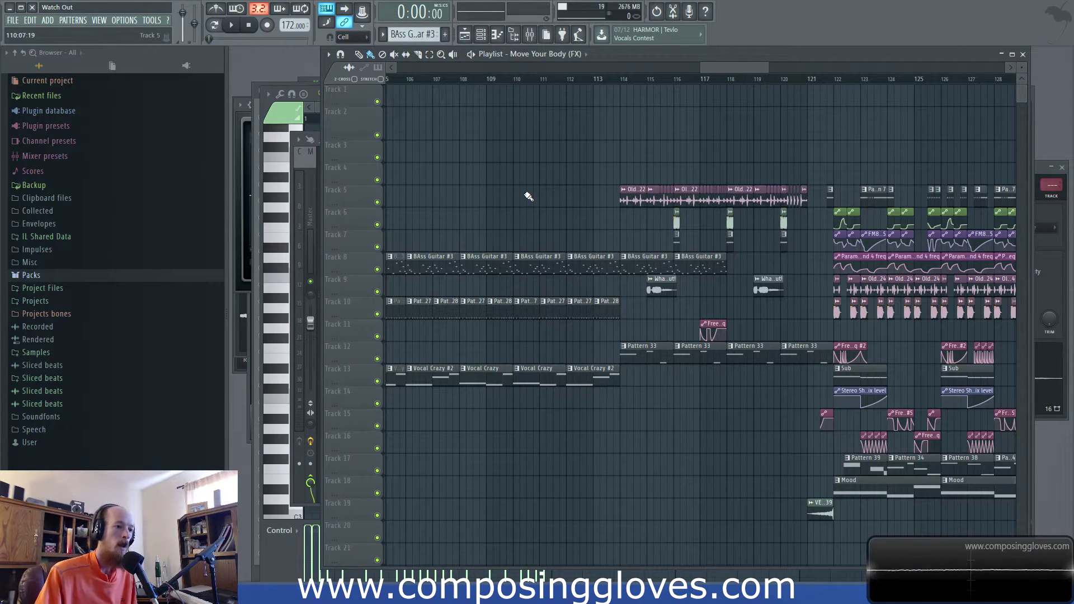
scroll(601, 212, right, 5)
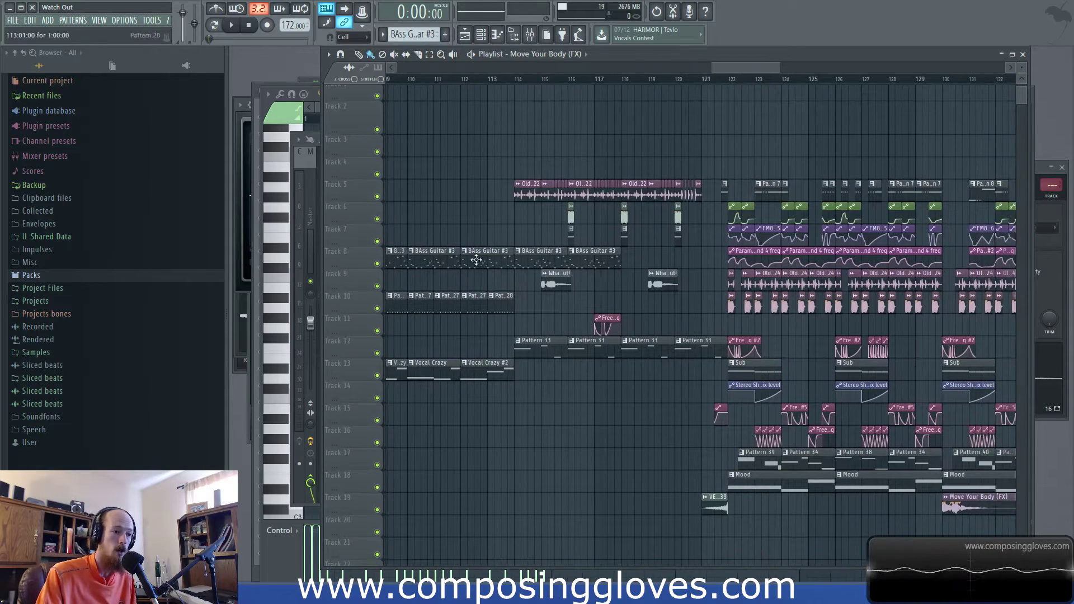
scroll(594, 159, left, 3)
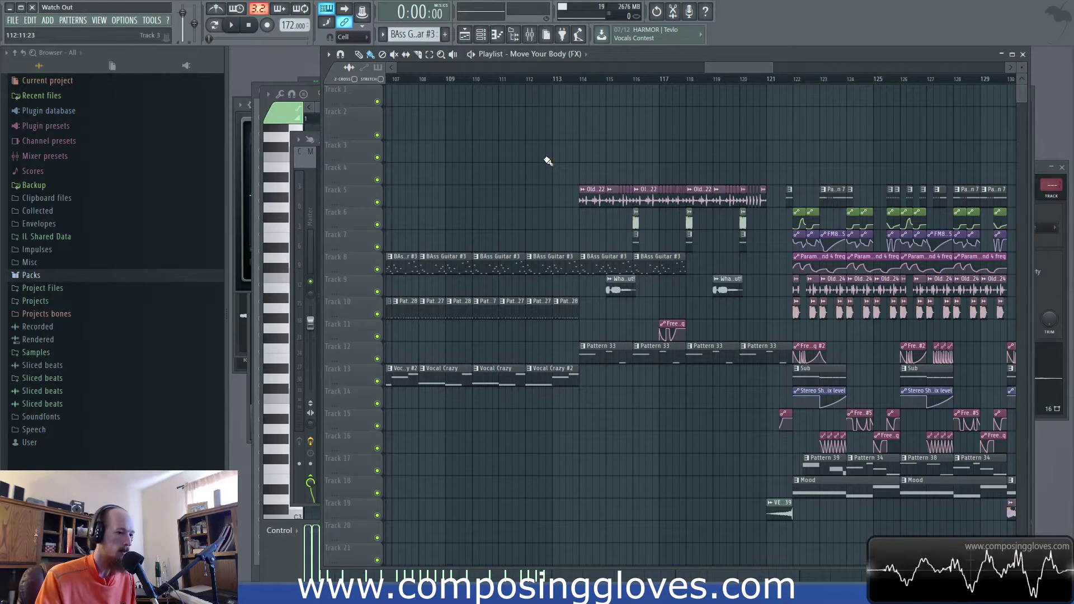
drag(720, 170, 606, 157)
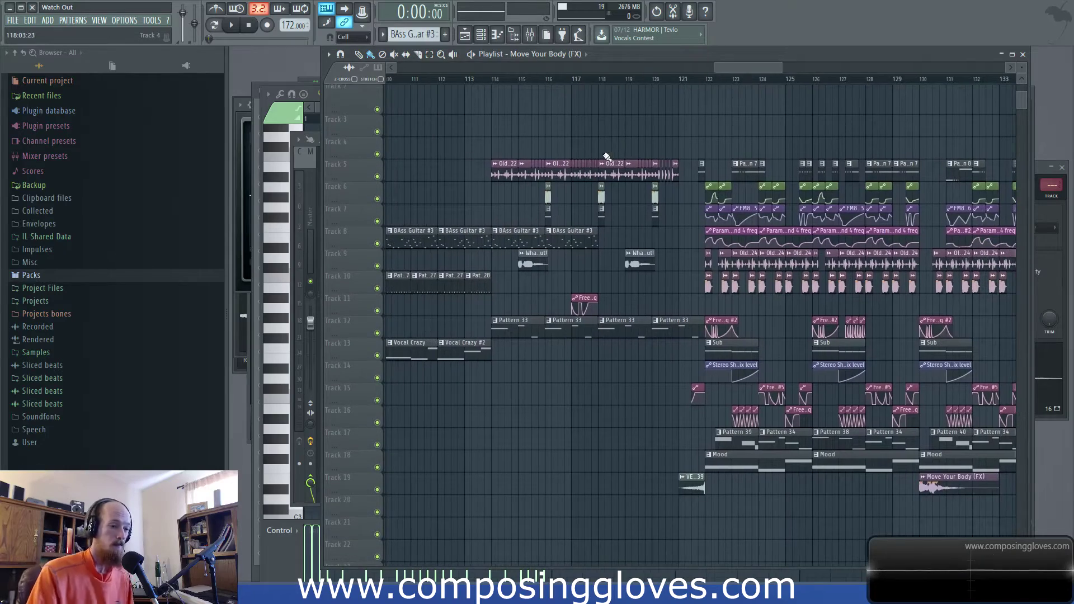
Step: Review the arrangement back to the gospel vocal clip near bar 100 and forward again to the build-up at bar 114
drag(485, 205, 570, 226)
drag(959, 313, 777, 239)
drag(797, 282, 1012, 335)
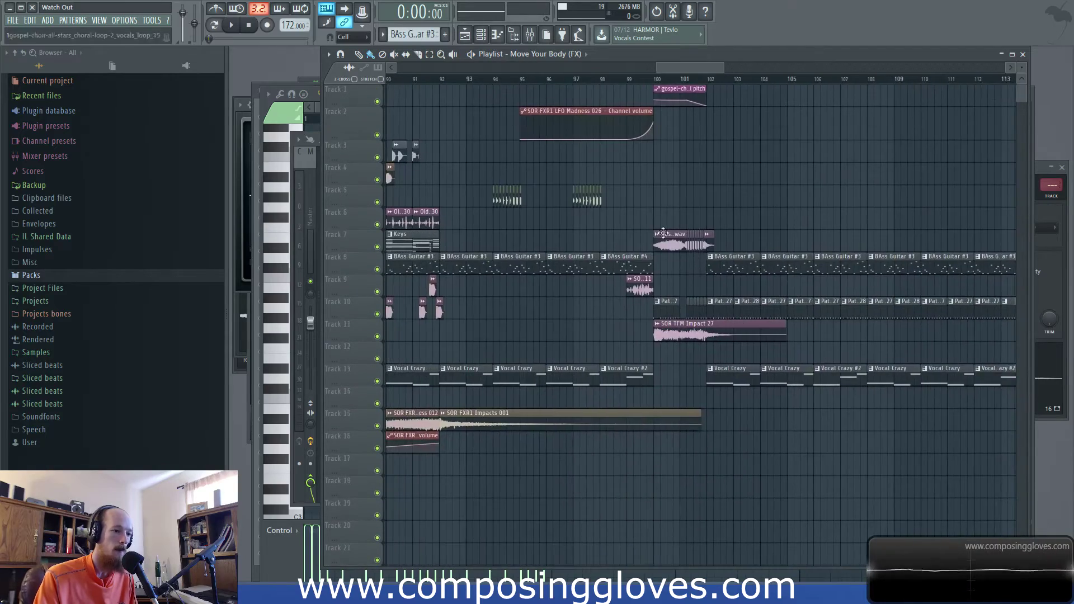
drag(663, 233, 1015, 224)
drag(392, 213, 346, 246)
drag(839, 241, 360, 257)
drag(690, 224, 603, 230)
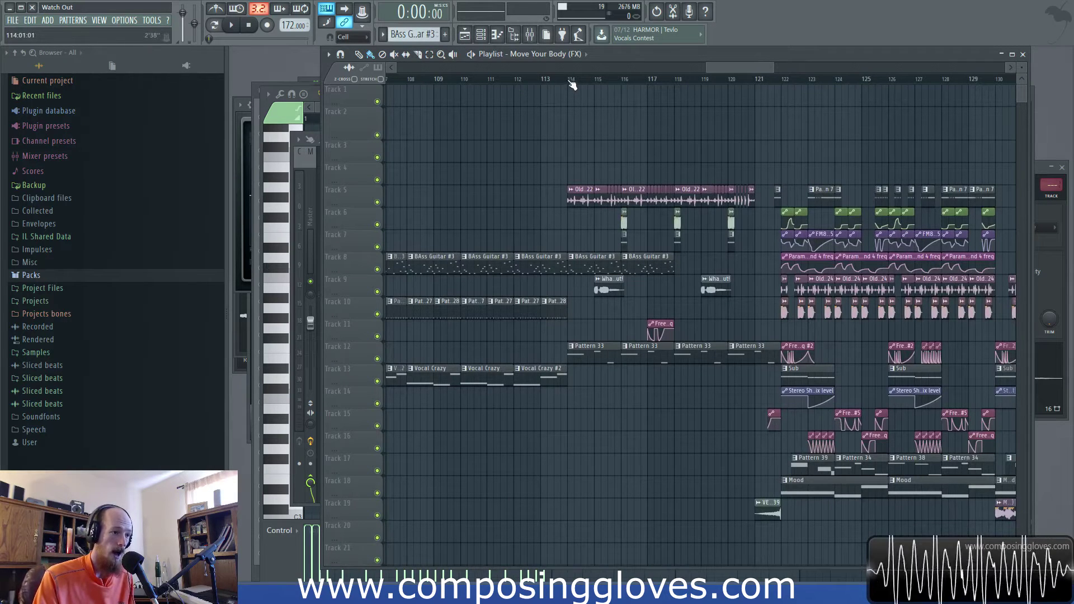
Step: Select the build-up's time range from bar 114 to bar 121, and move the playhead to the end of bar 120
drag(571, 83, 750, 99)
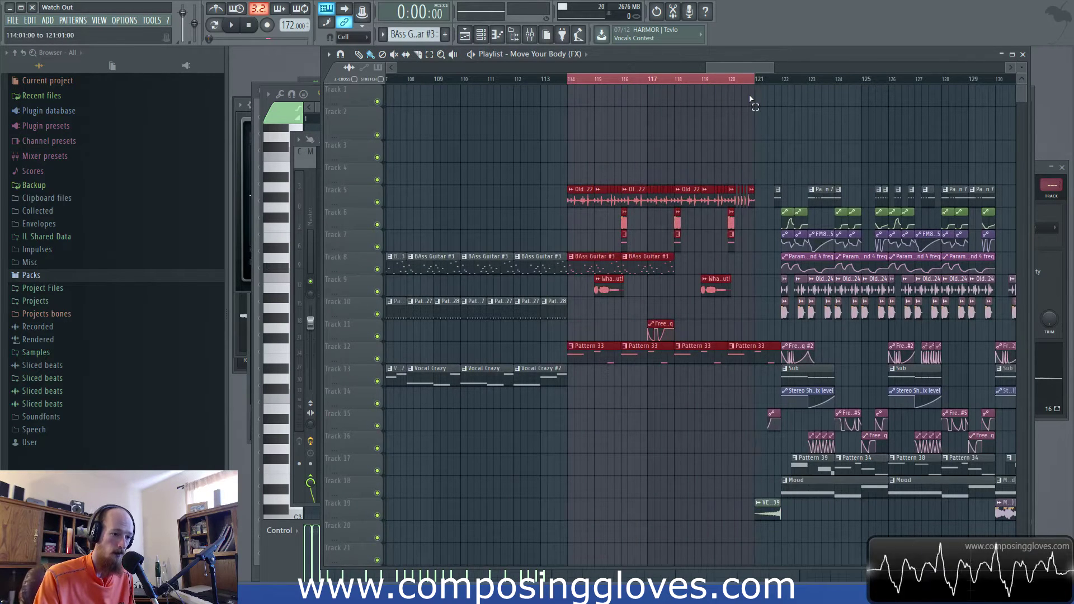
key(space)
click(750, 81)
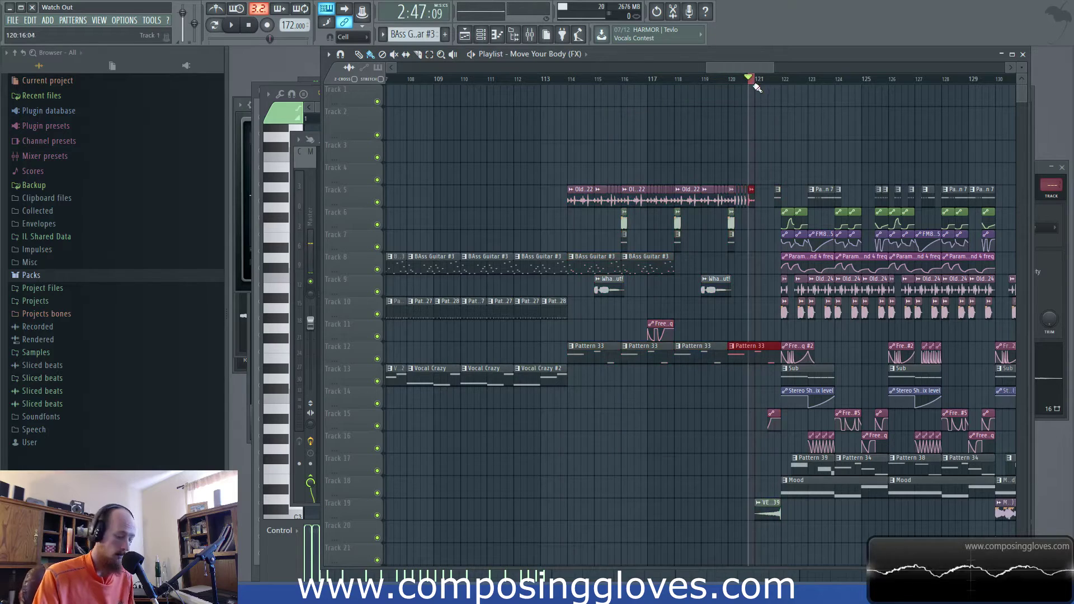
Step: Open the VEC3 FX Reverse 39 clip's sample settings, preview the sound, and close the settings
scroll(754, 182, up, 2)
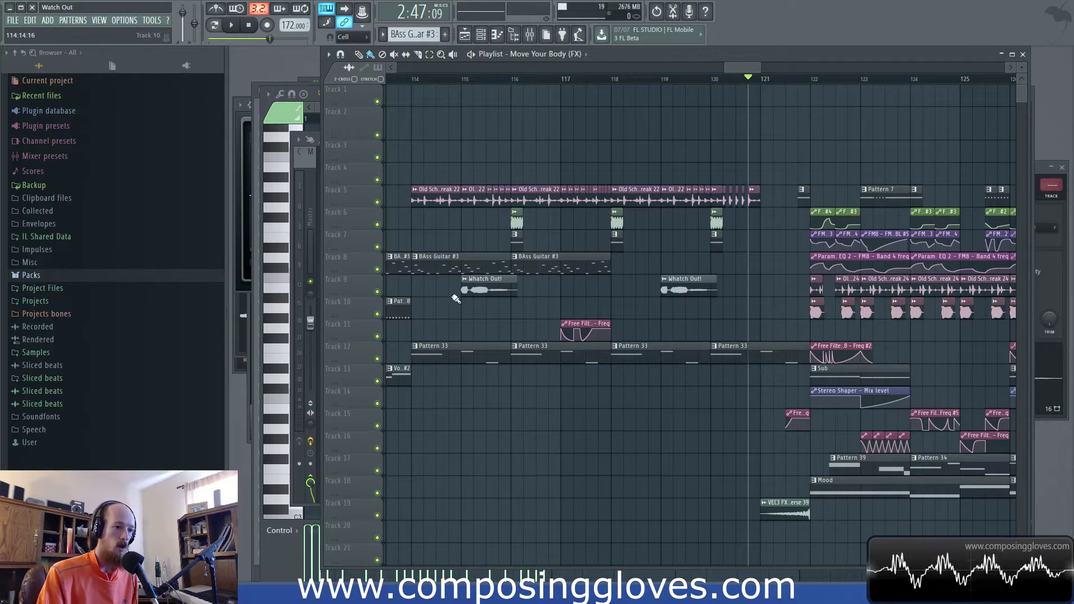
drag(694, 157, 638, 149)
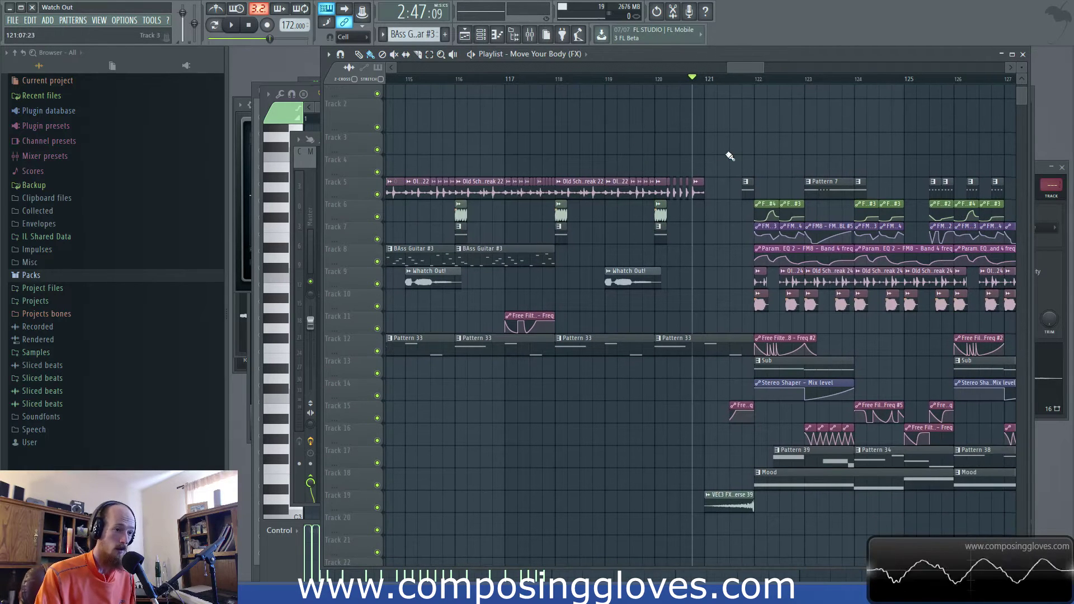
double_click(746, 505)
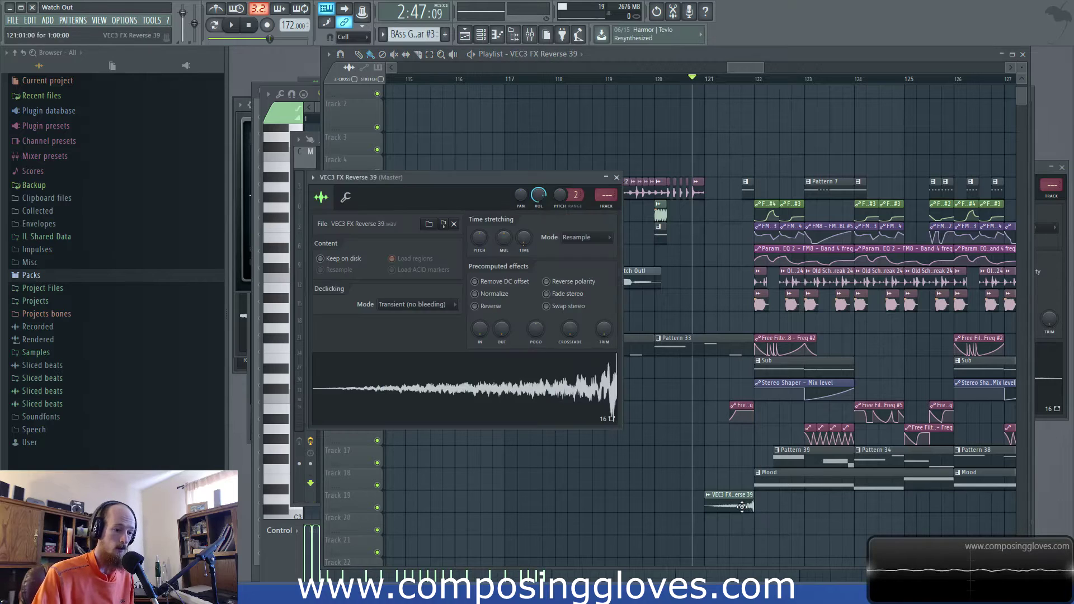
drag(542, 384, 541, 377)
right_click(551, 365)
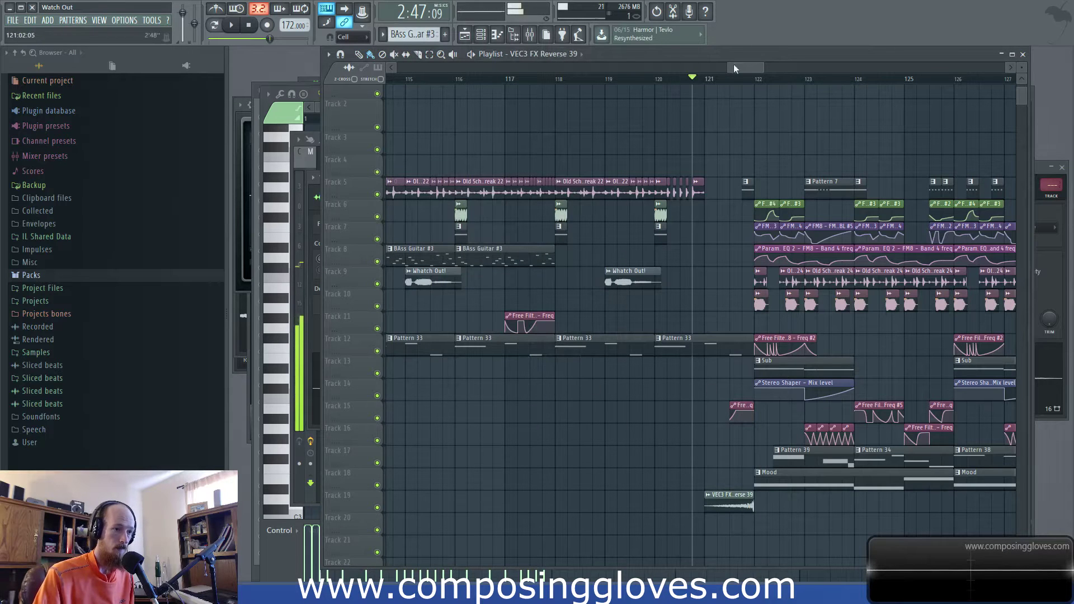
Step: Move the playhead to bar 121, view the last Pattern 33 clip's Wub notes in the piano roll, and return to the playlist
drag(728, 68, 734, 70)
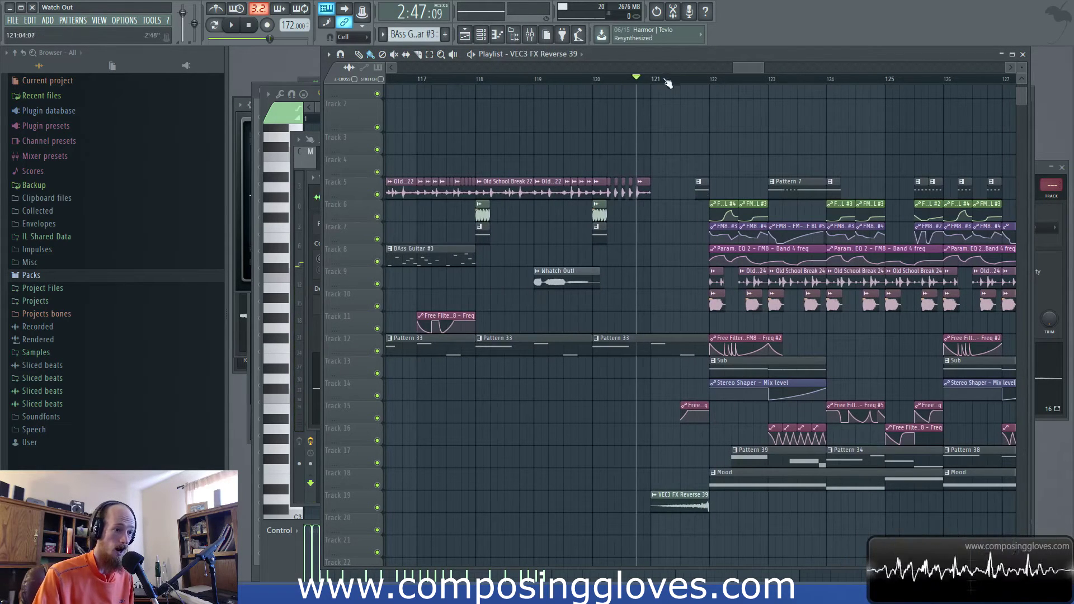
click(659, 81)
double_click(659, 352)
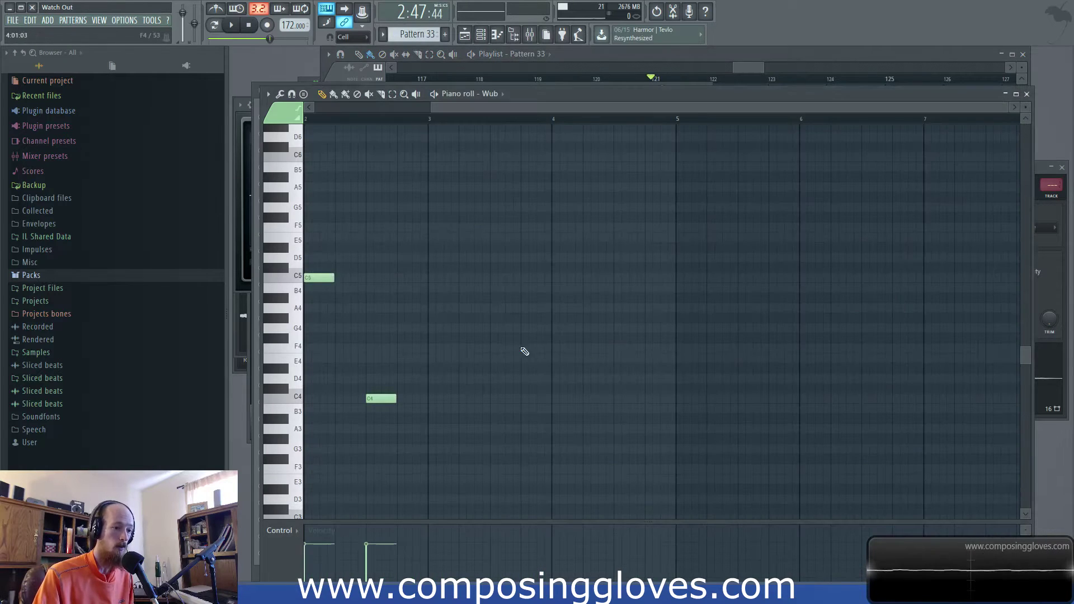
click(758, 66)
Step: Play the song briefly from bar 121, stop playback, and look back over the section from about bar 100
key(space)
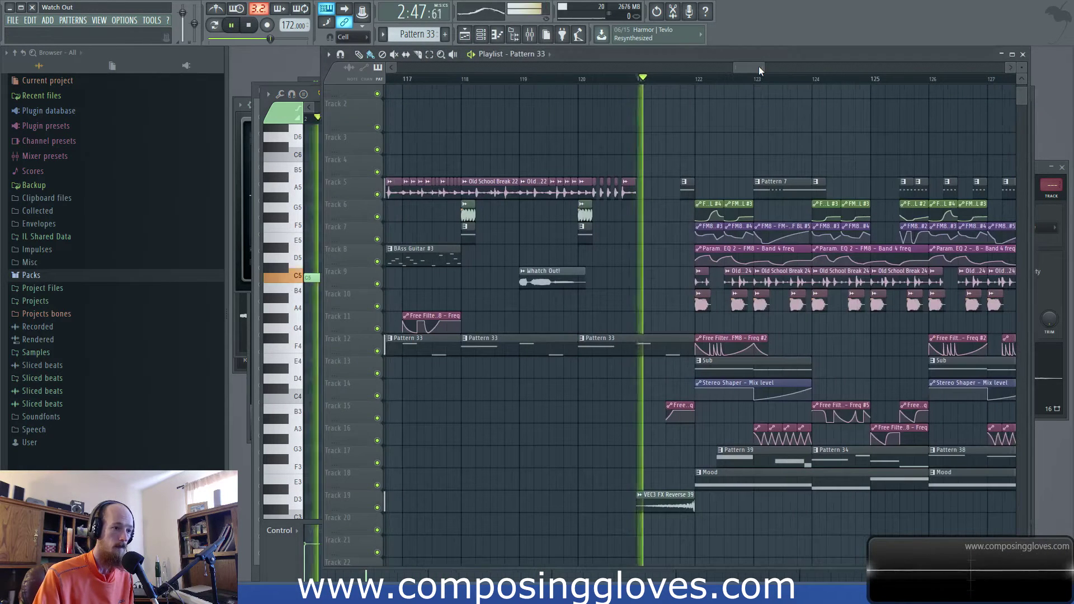
key(space)
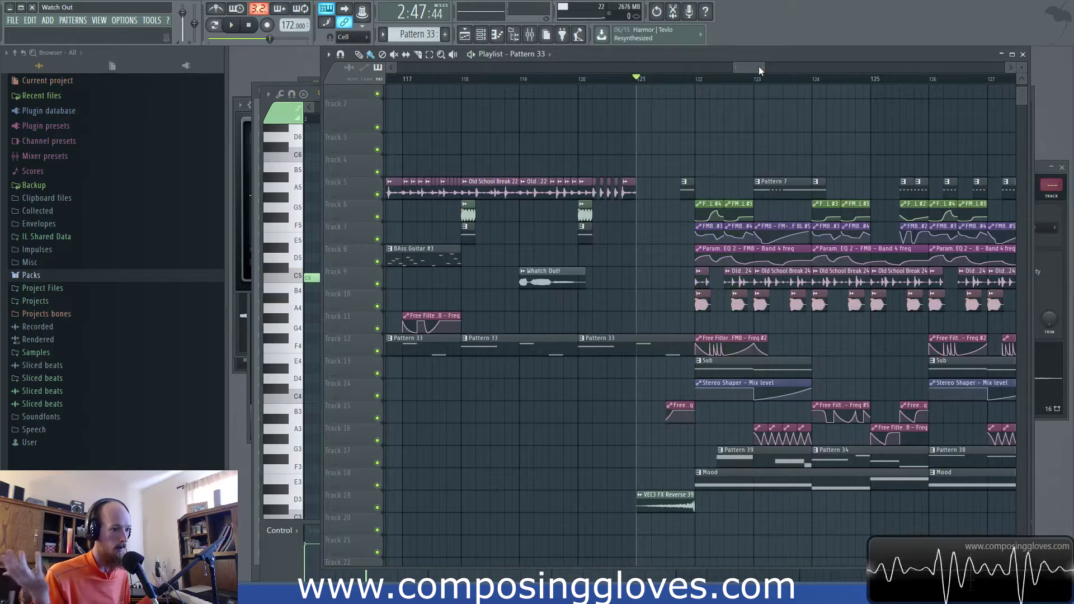
drag(749, 68, 703, 61)
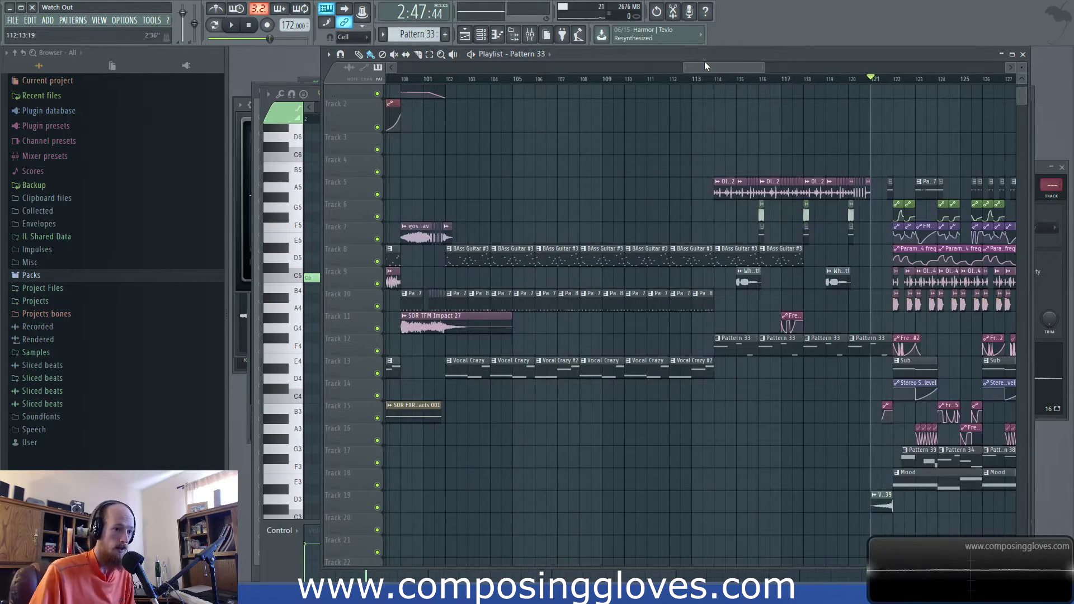
Step: Move the playhead to bar 106 and view the section from bar 101 to bar 124
mouse_move(839, 156)
mouse_down()
mouse_move(573, 149)
mouse_move(848, 155)
mouse_up()
click(562, 81)
scroll(591, 175, up, 3)
scroll(527, 170, down, 4)
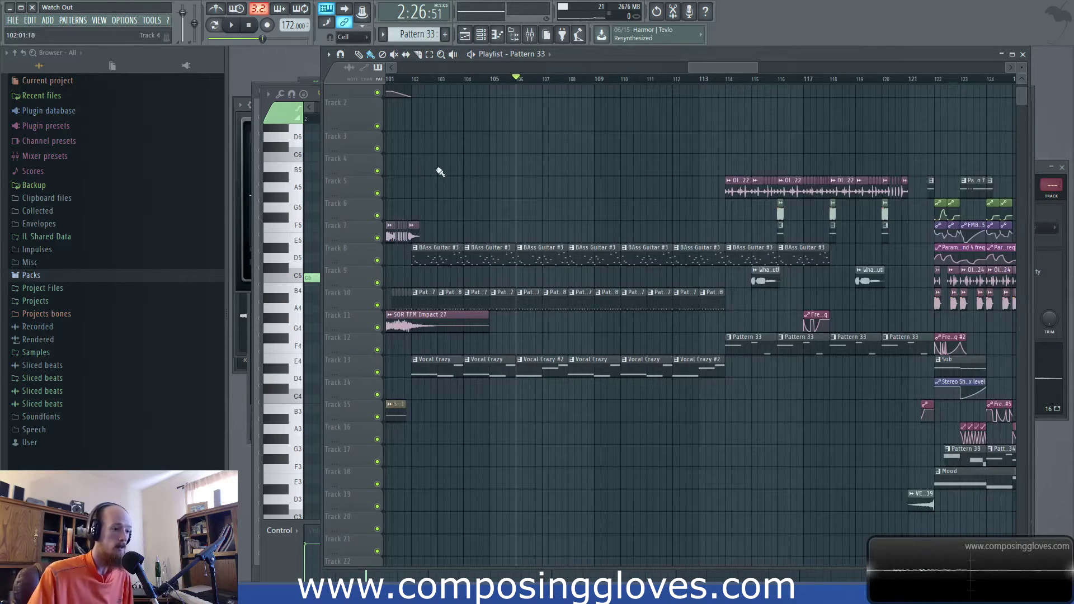
Step: Open the Pattern 27 clip at bar 106, show its drum steps in the channel rack, and play the pattern briefly
double_click(528, 301)
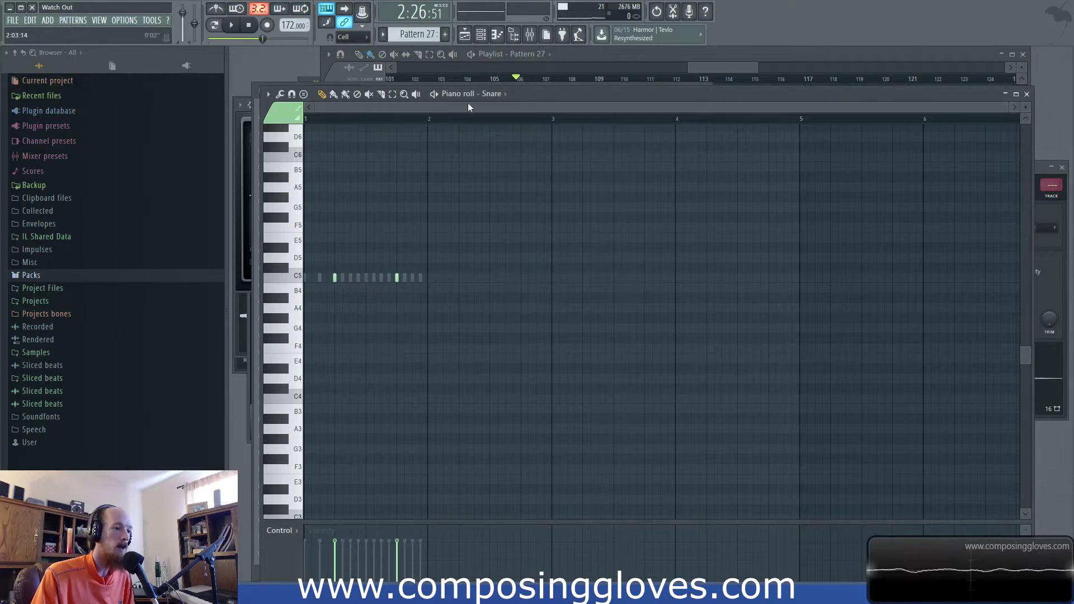
key(F6)
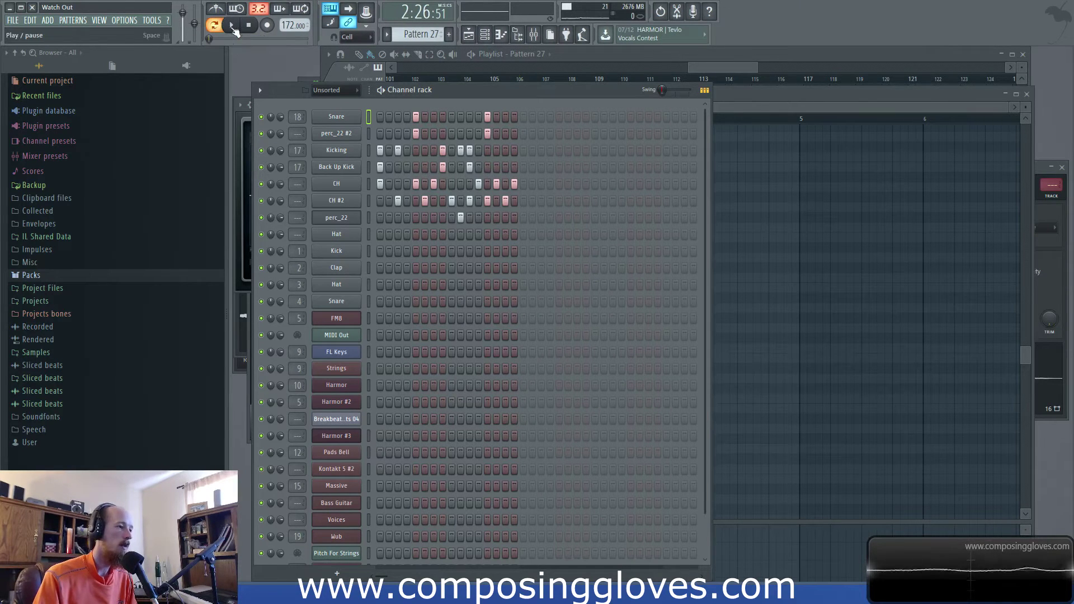
click(231, 24)
key(space)
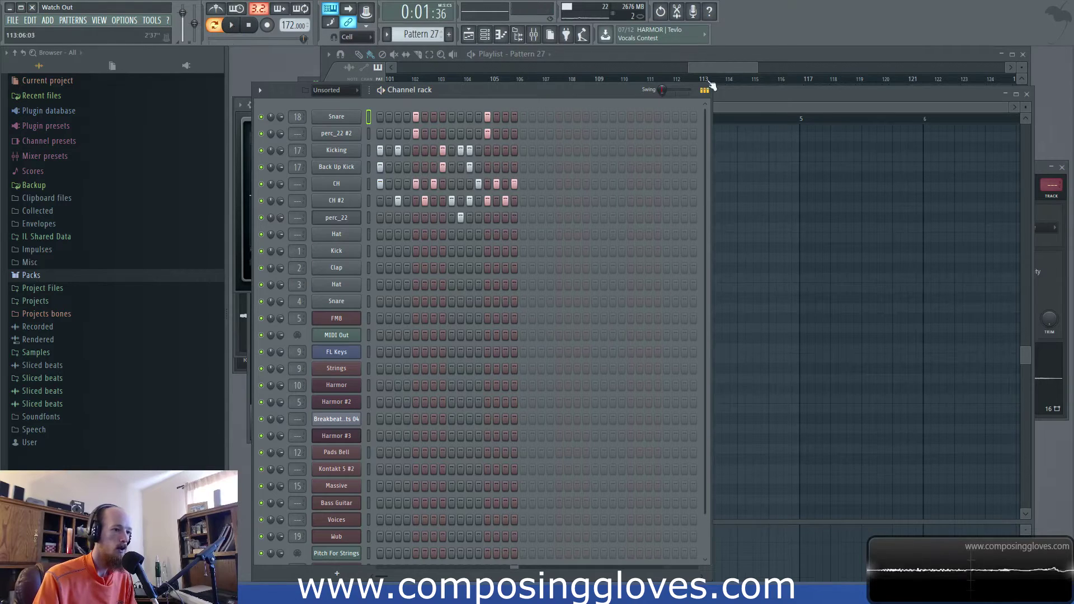
Step: Return to the playlist, reopen a Pattern 27 clip near bar 105, and play its channel rack drum steps again
click(731, 66)
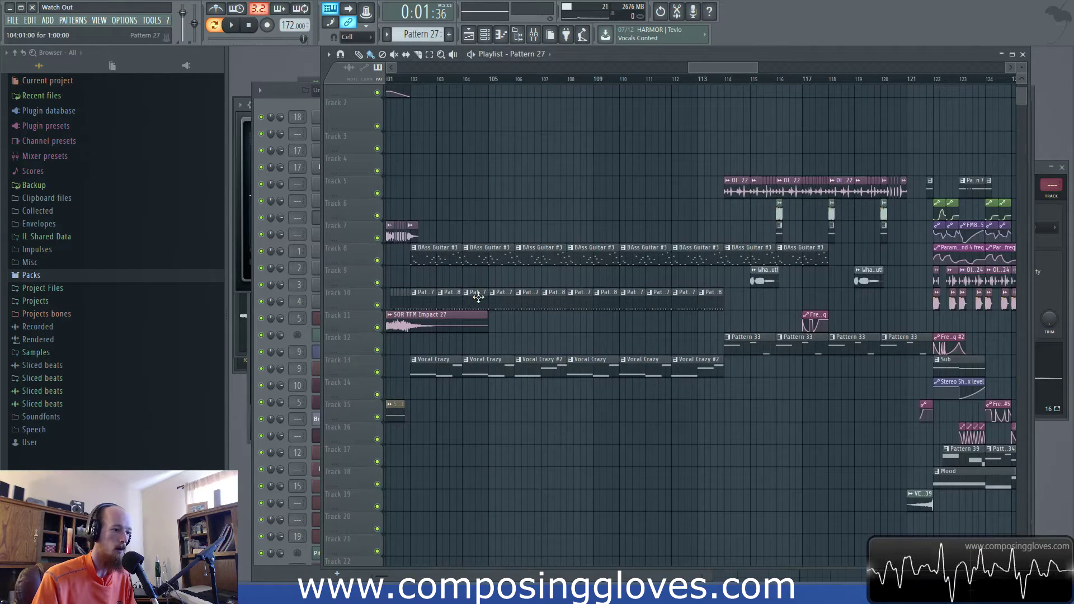
scroll(476, 297, up, 3)
double_click(550, 305)
key(F6)
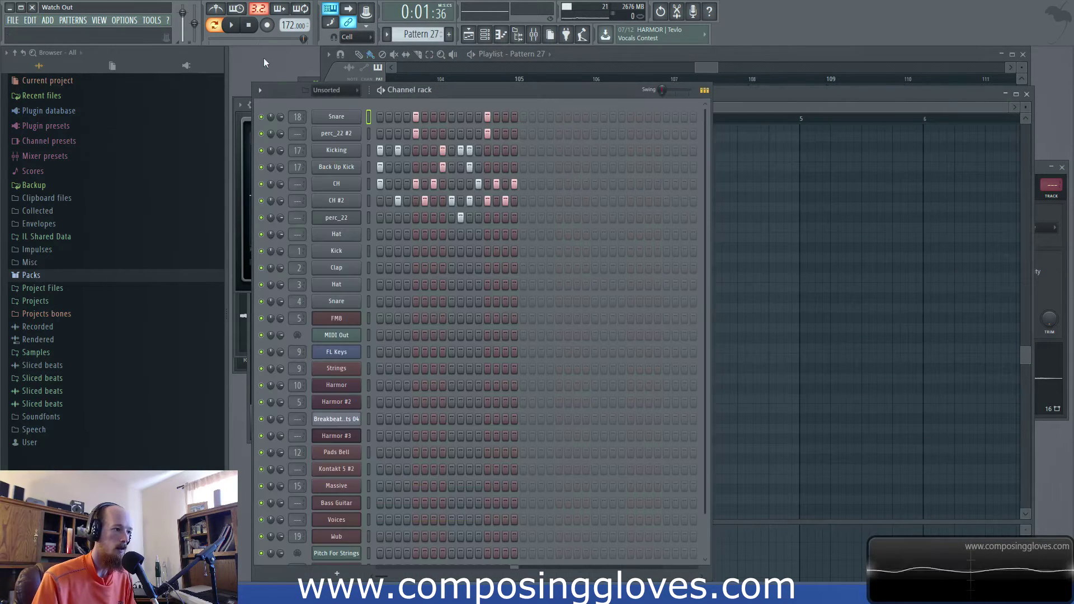
click(231, 24)
Step: Open the Pattern 28 clip at bar 107 from the playlist, show its drum steps in the channel rack, and stop playback
click(703, 64)
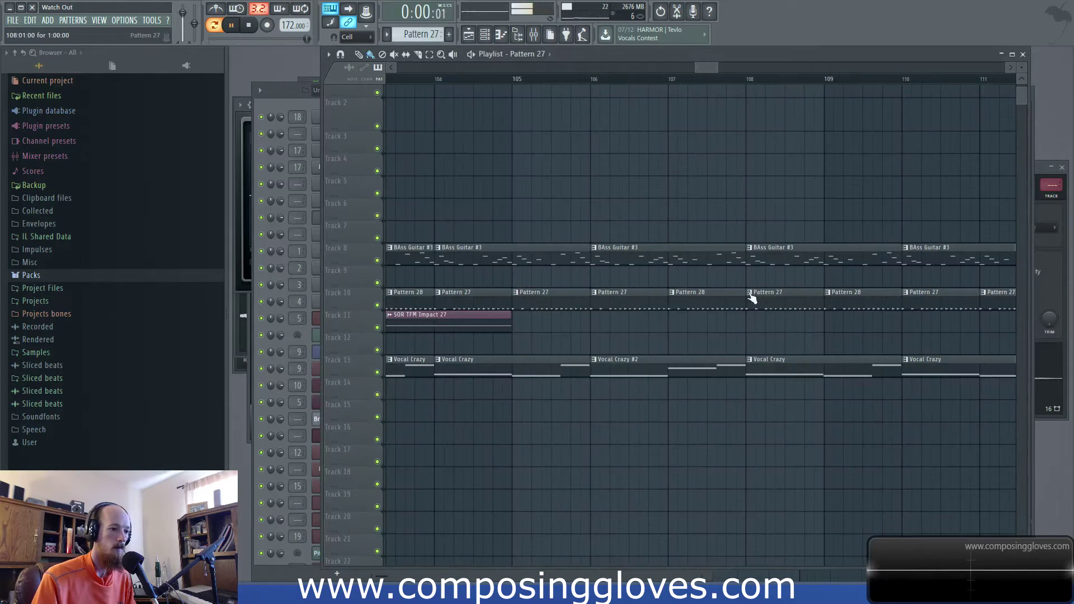
double_click(686, 294)
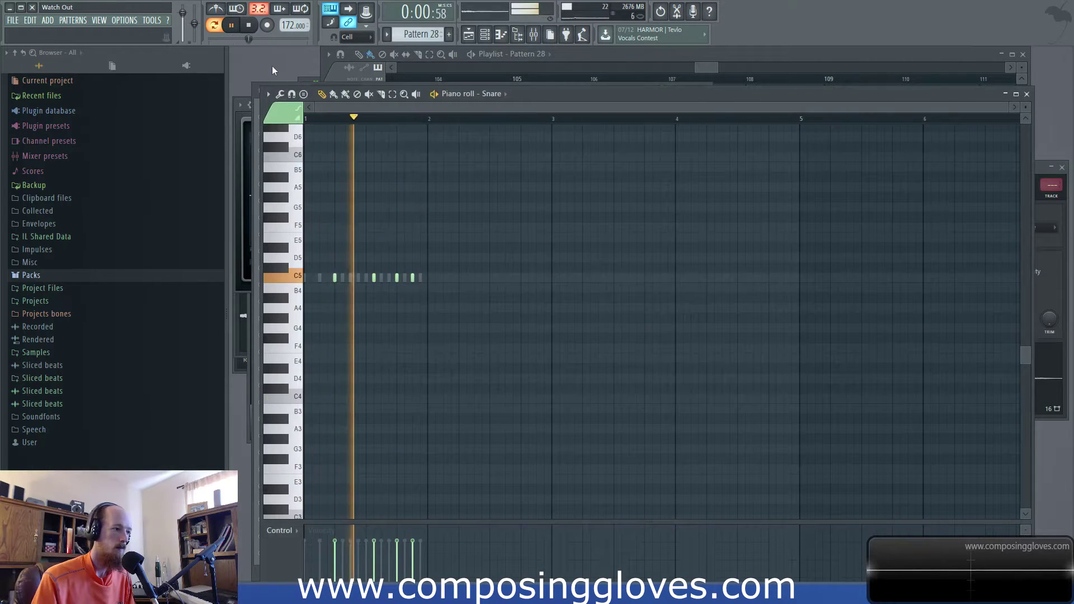
key(F6)
click(249, 30)
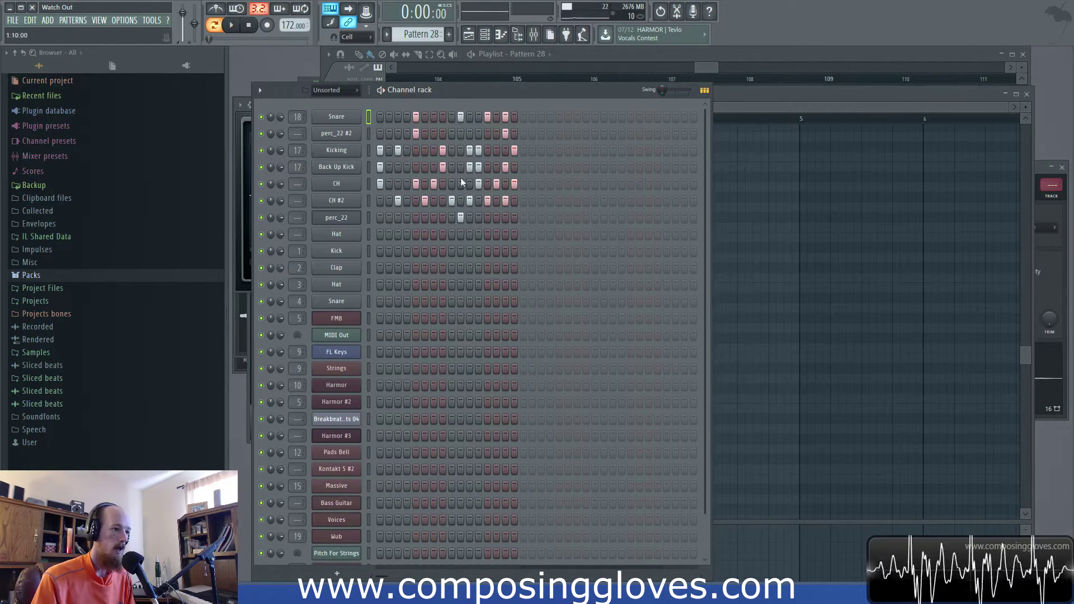
Step: Look over the playlist from about bar 98 to bar 128, rechecking Pattern 28's drum steps, and place the playhead at bar 109
click(706, 66)
drag(705, 67, 744, 77)
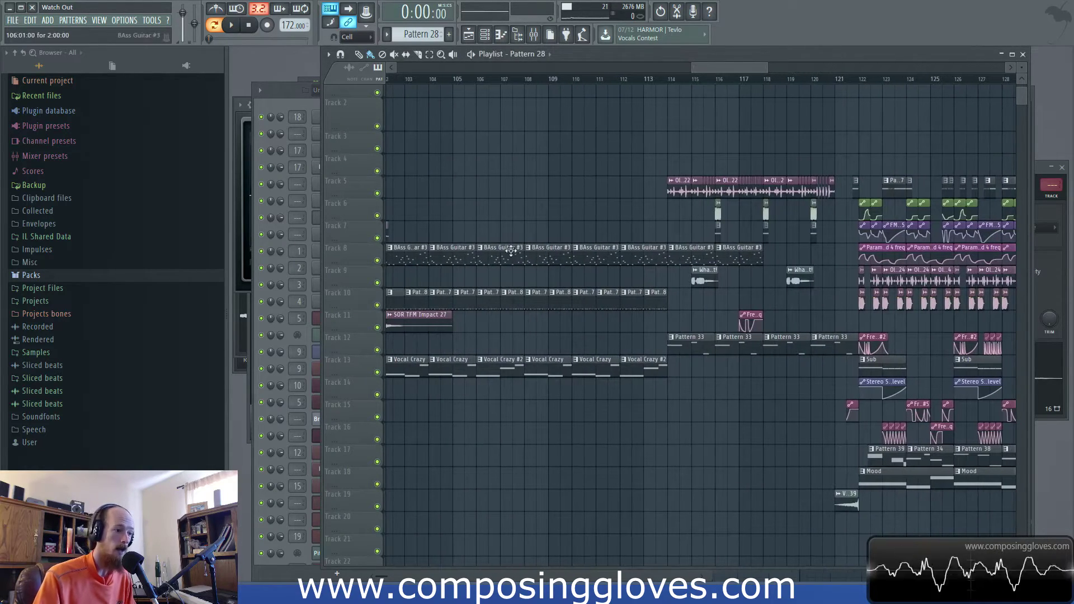
click(281, 98)
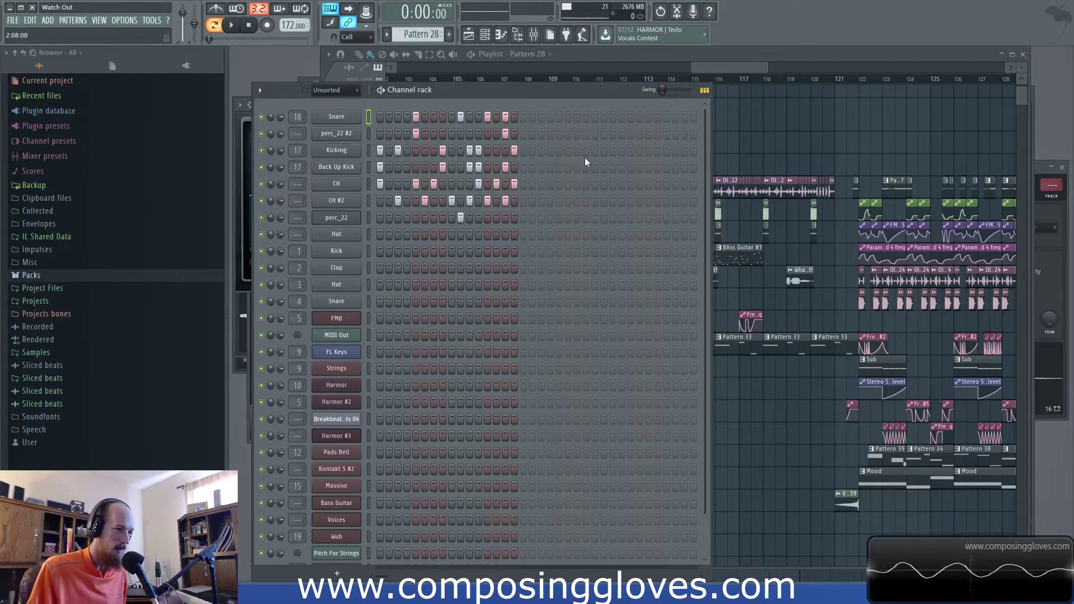
click(703, 66)
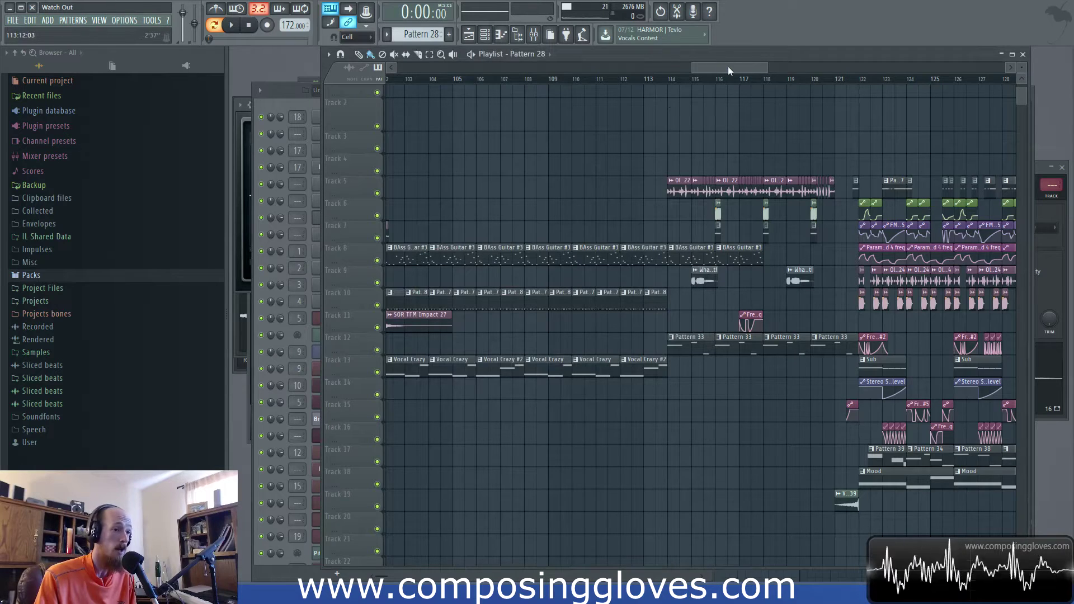
drag(726, 66, 714, 70)
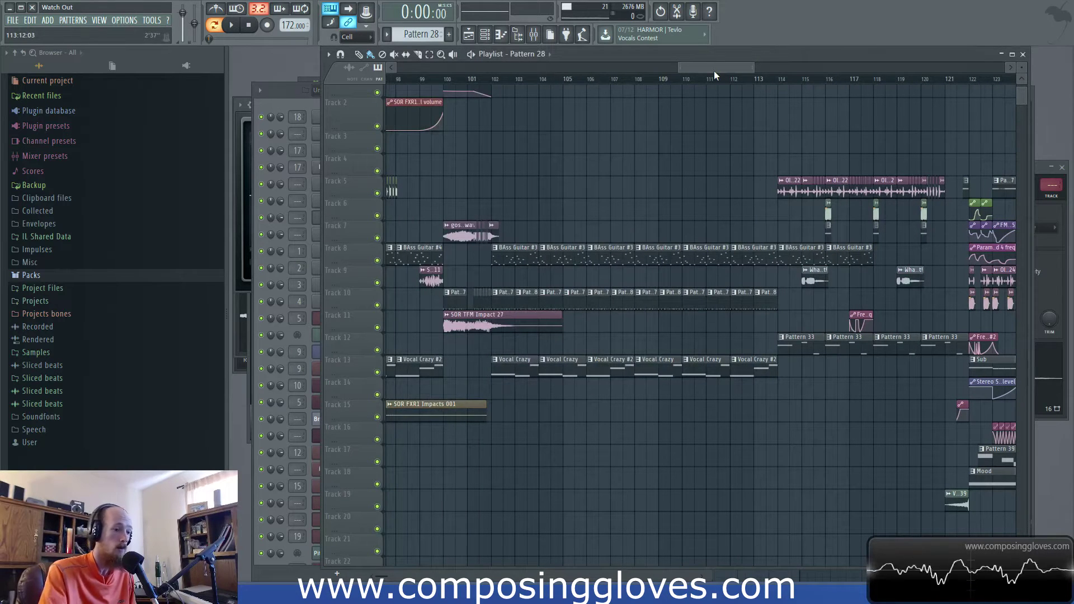
click(664, 83)
click(288, 103)
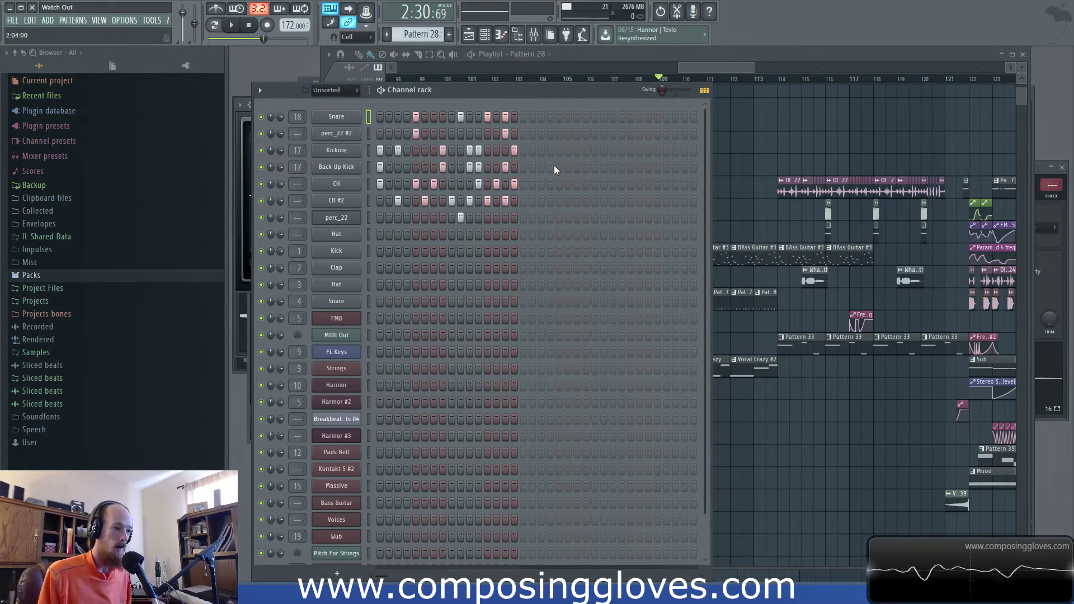
click(715, 67)
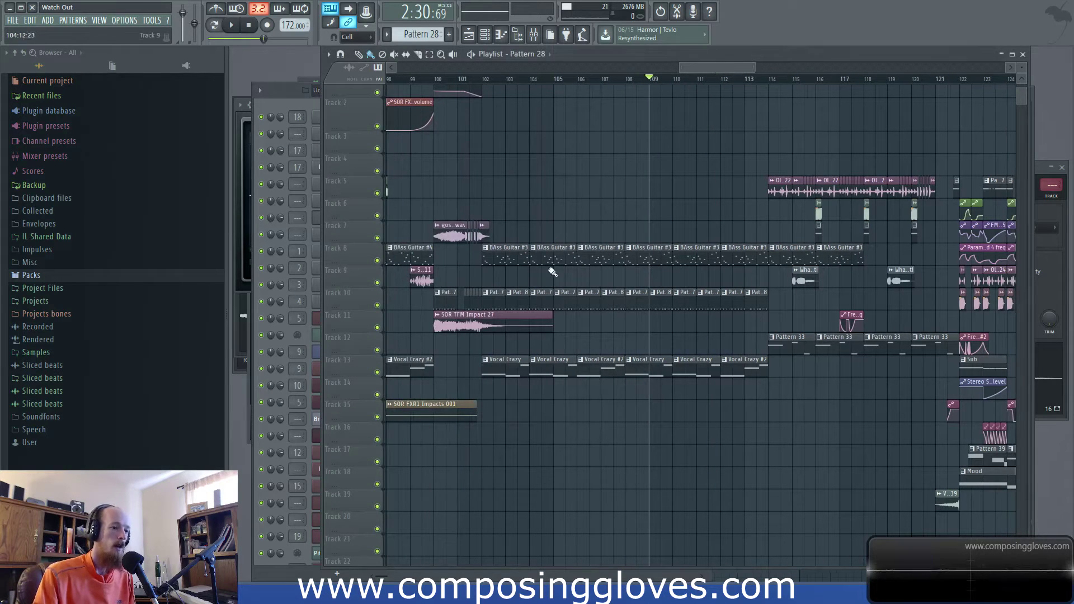
Step: Move the playhead to bar 106, open the BAss Guitar #3 clip there, and view its notes in the channel rack and piano roll
click(577, 80)
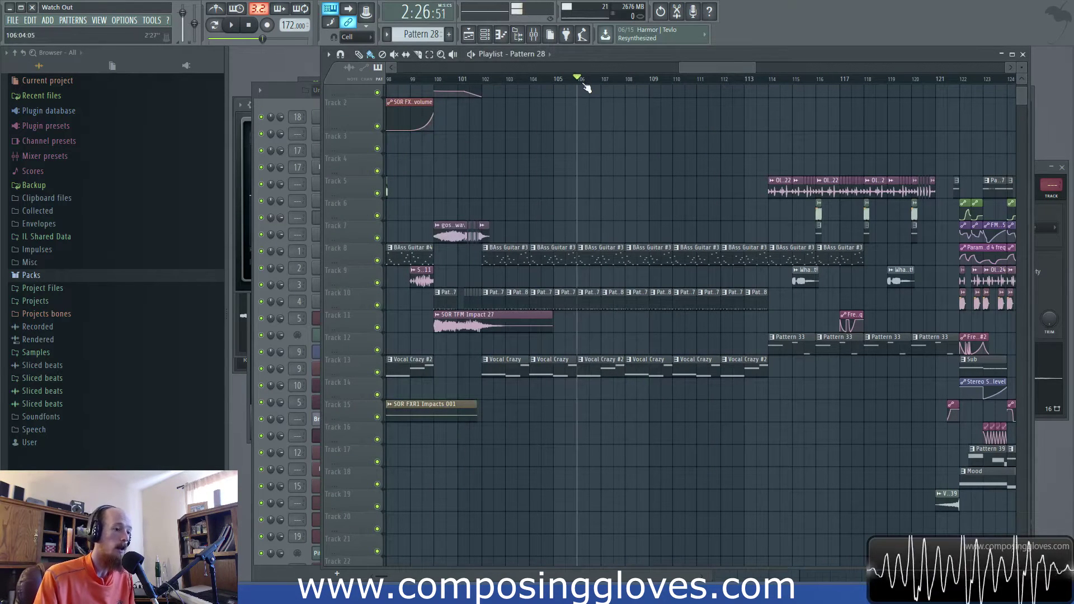
double_click(601, 255)
key(F6)
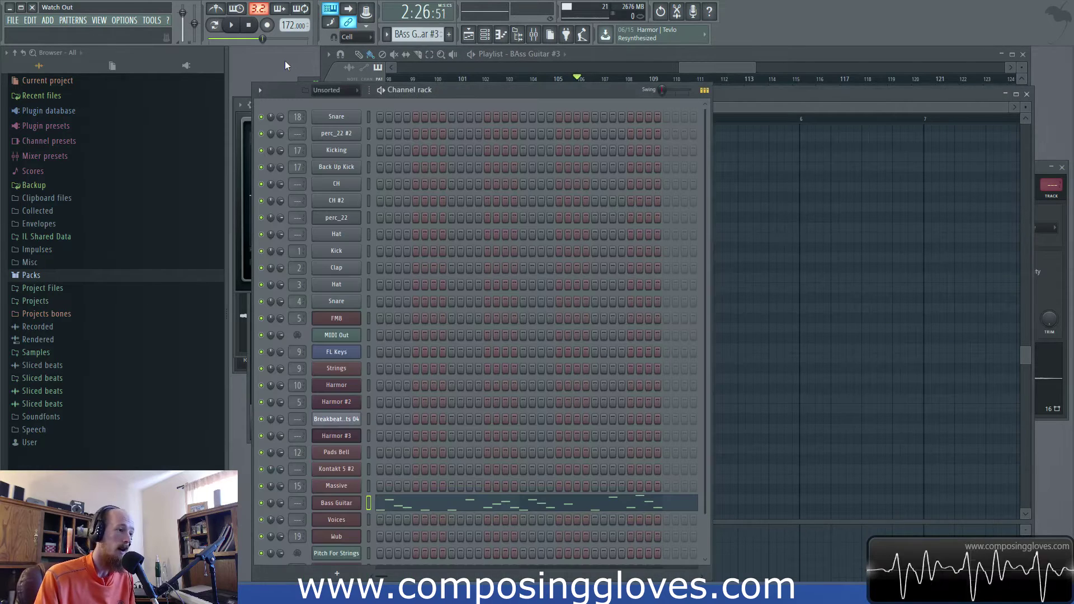
click(780, 93)
drag(499, 109, 333, 135)
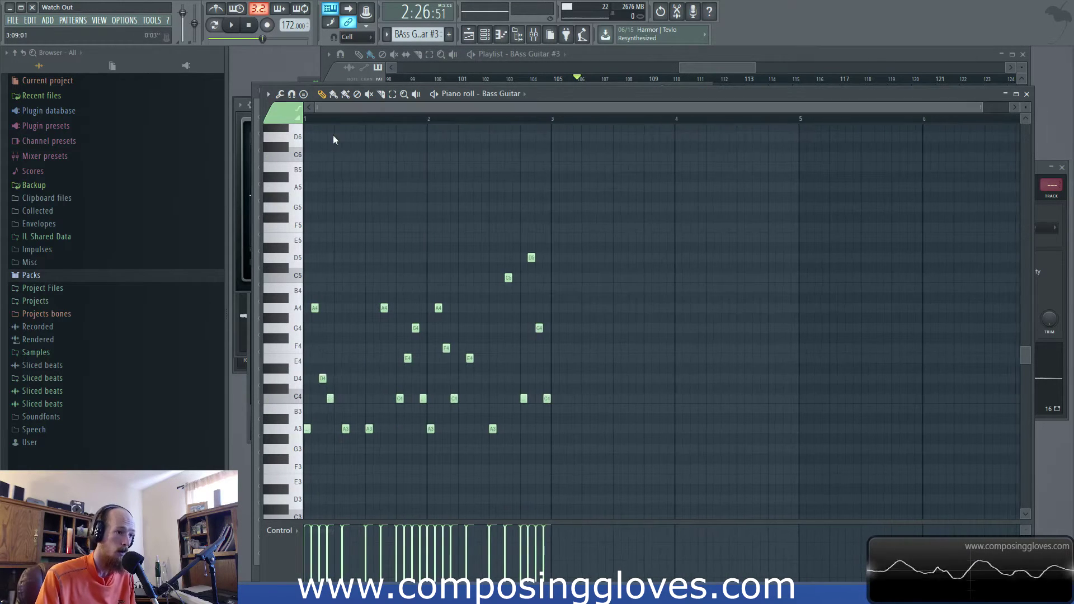
Step: Switch to pattern mode, play the BAss Guitar #3 pattern, and pause it
click(214, 25)
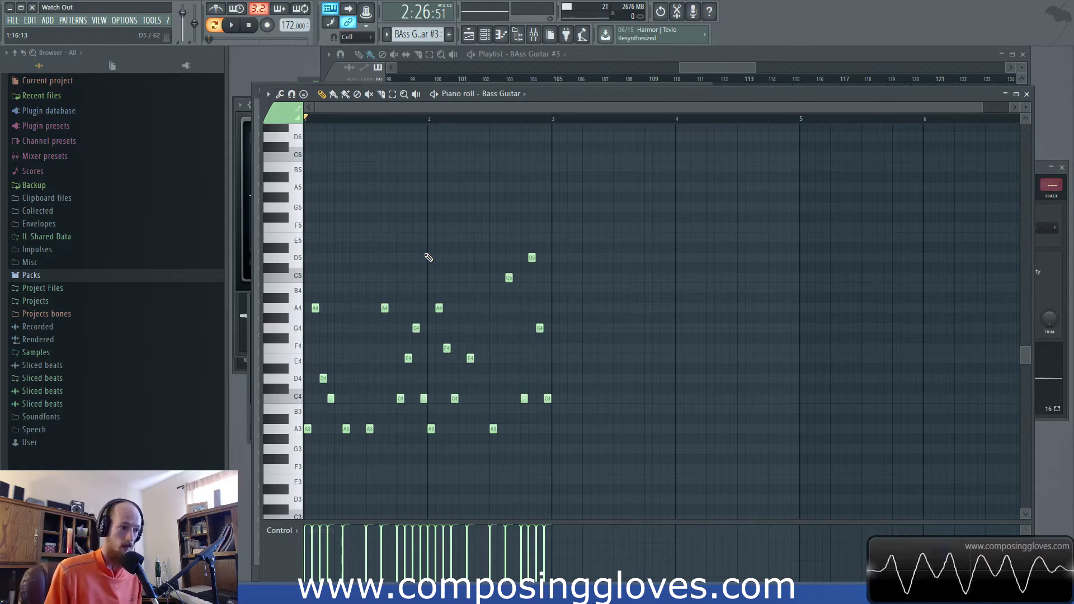
click(231, 25)
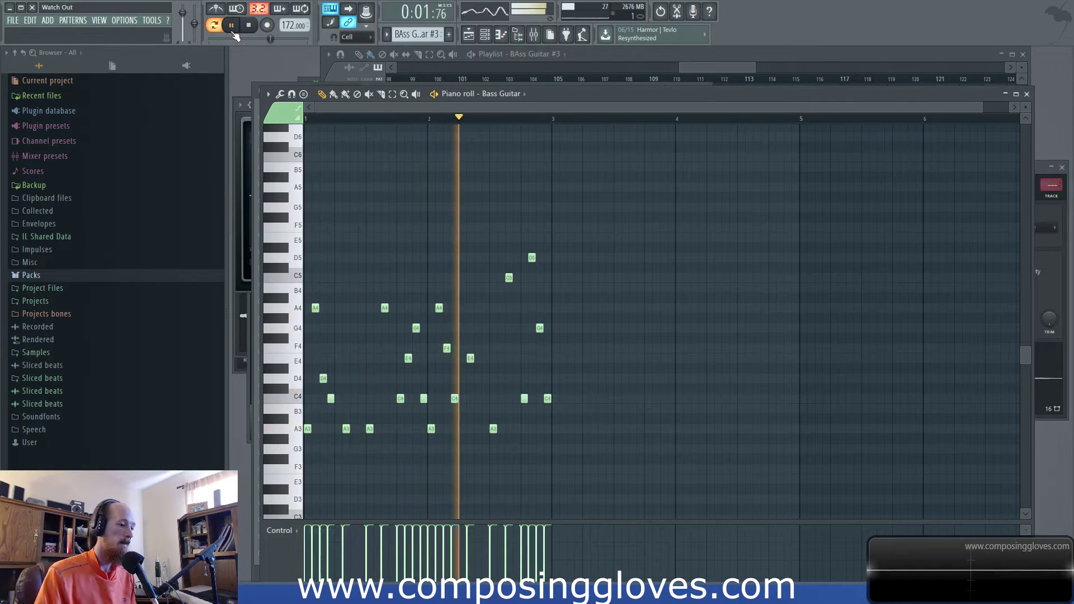
click(231, 25)
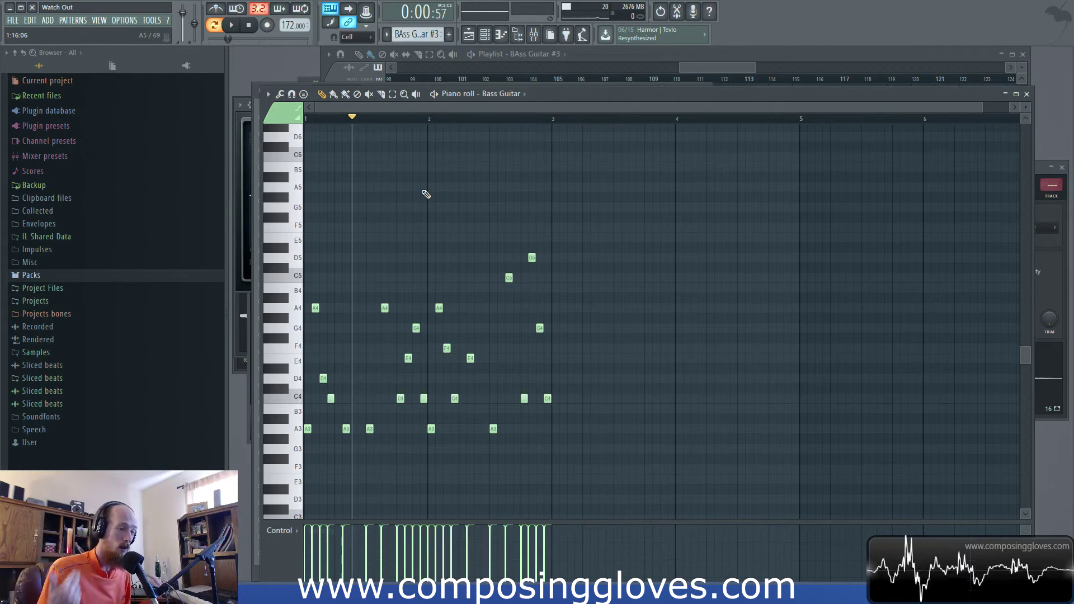
Step: Return the song playhead to bar 106, view the Vocal Crazy #2 clip's notes, and open the Voices channel's Kontakt instrument
drag(711, 69, 720, 69)
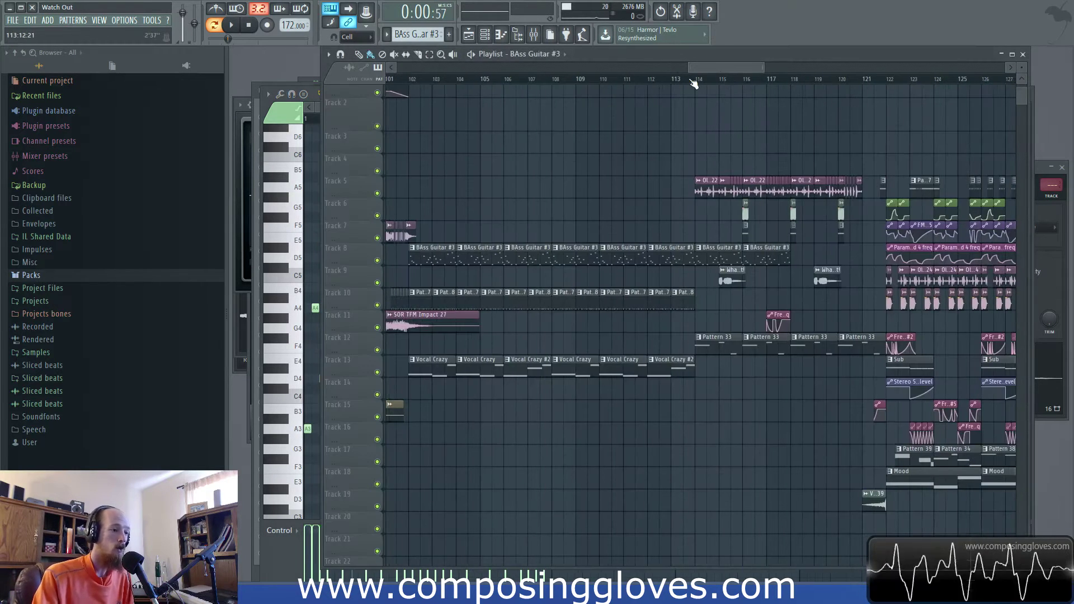
click(516, 84)
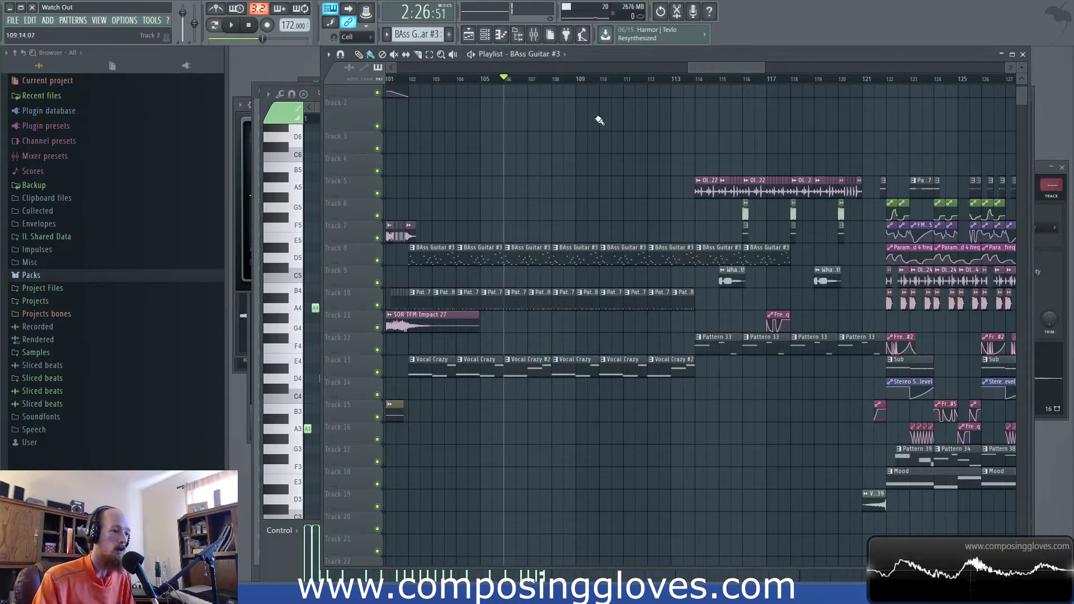
double_click(528, 370)
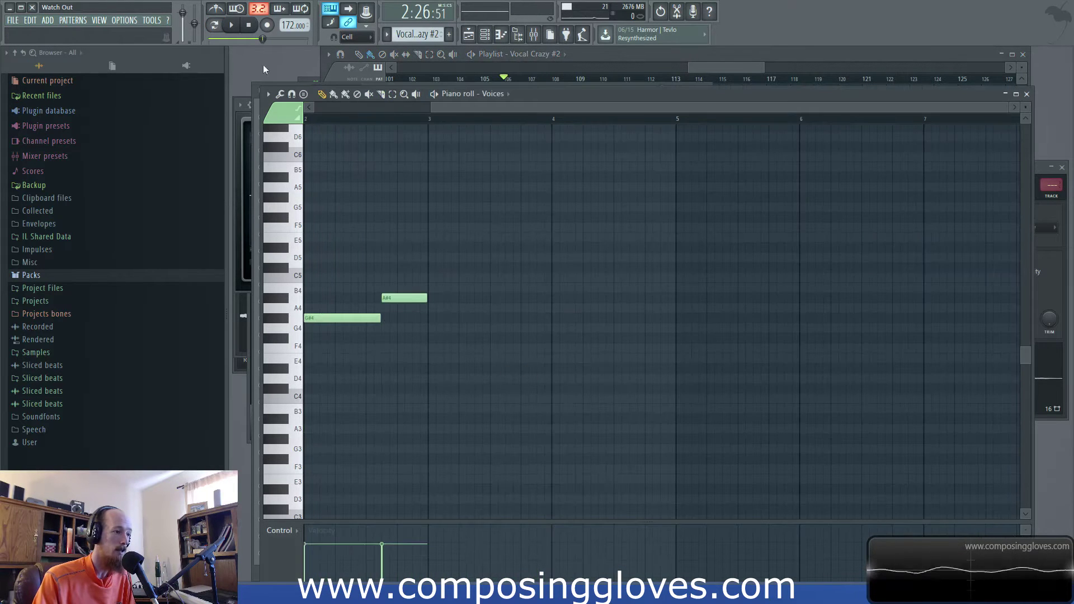
drag(498, 108, 386, 109)
click(259, 86)
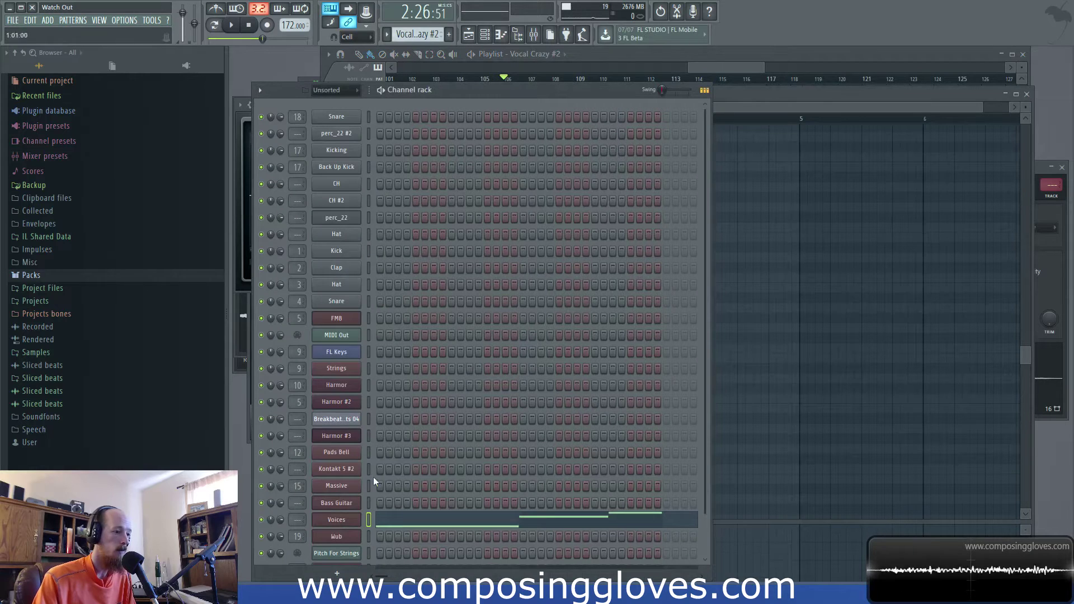
click(355, 519)
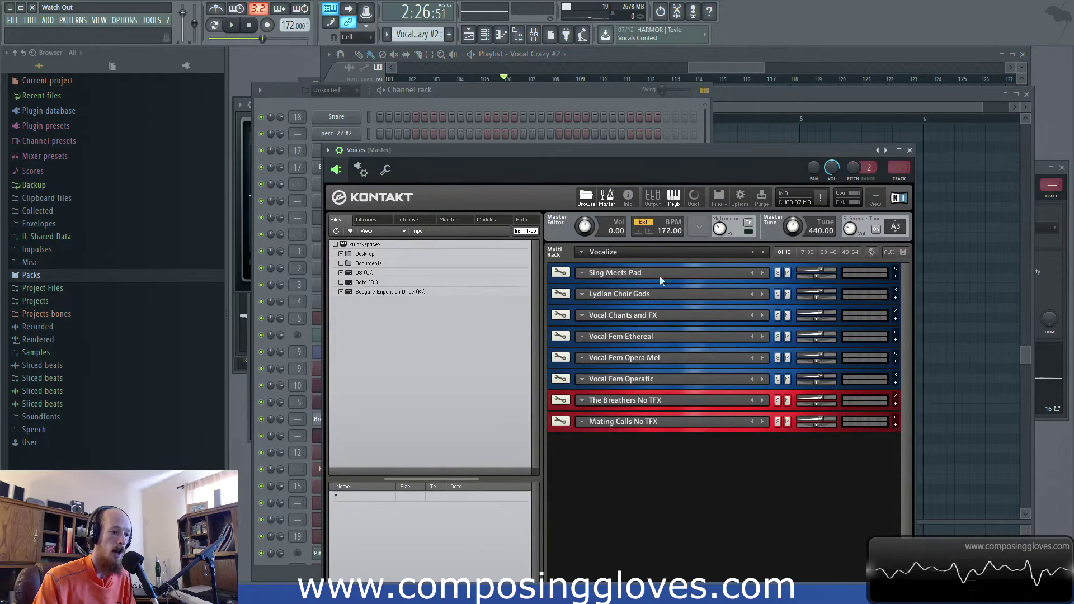
Step: Reopen the Vocal Crazy #2 clip in the piano roll, rewind the song to the start, and select all of the clip's notes
click(727, 61)
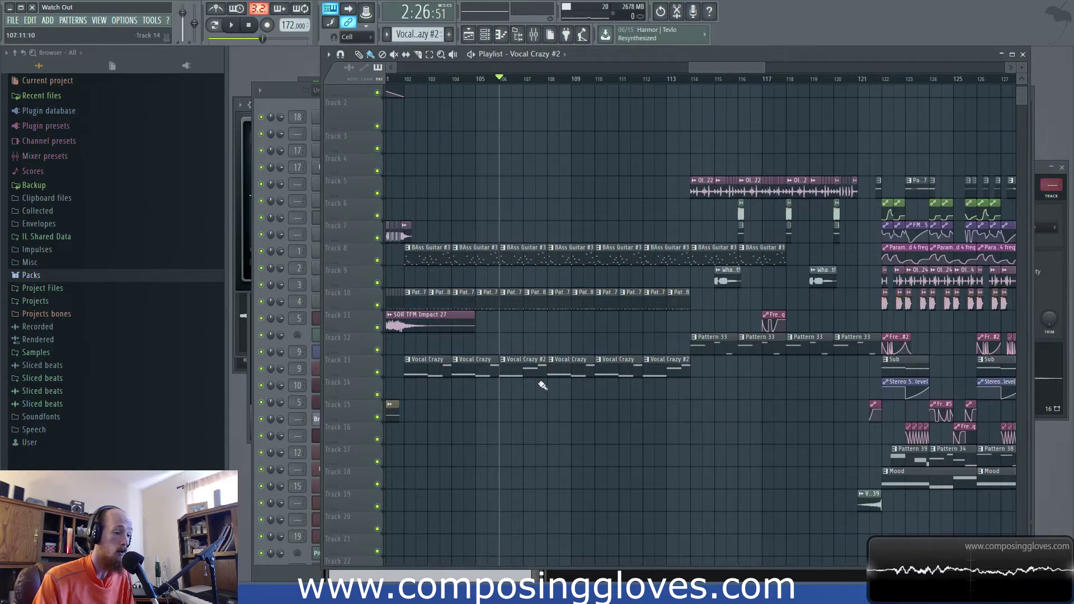
double_click(528, 370)
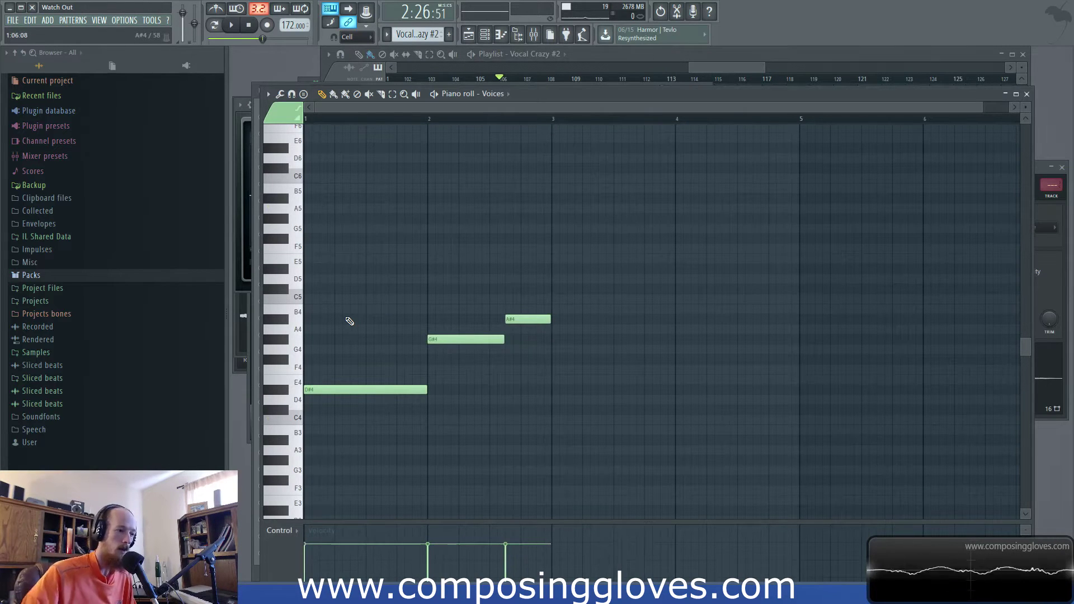
drag(264, 44, 209, 39)
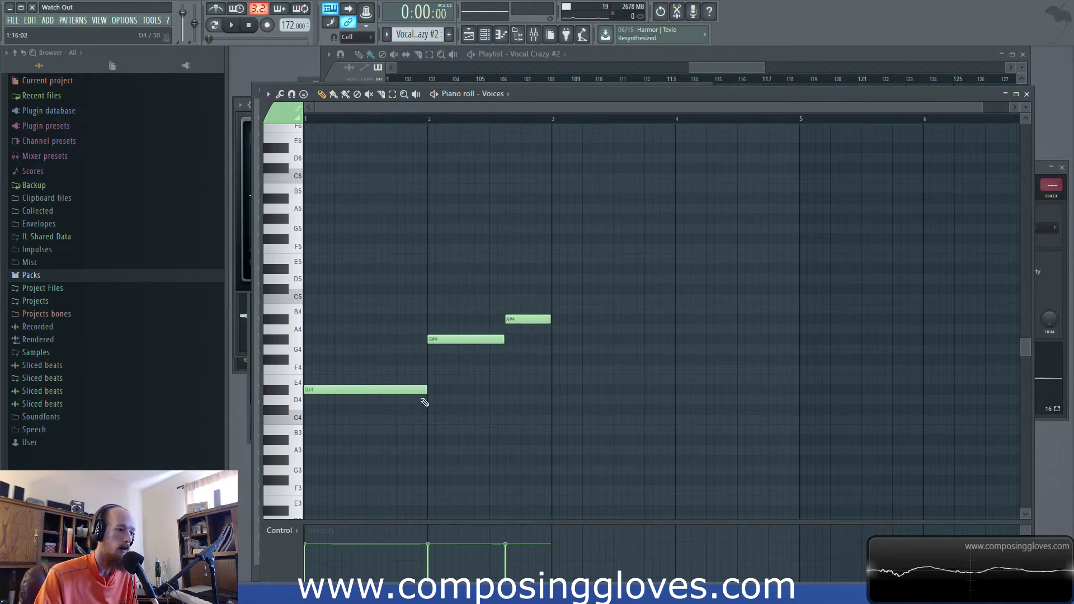
key(ctrl+a)
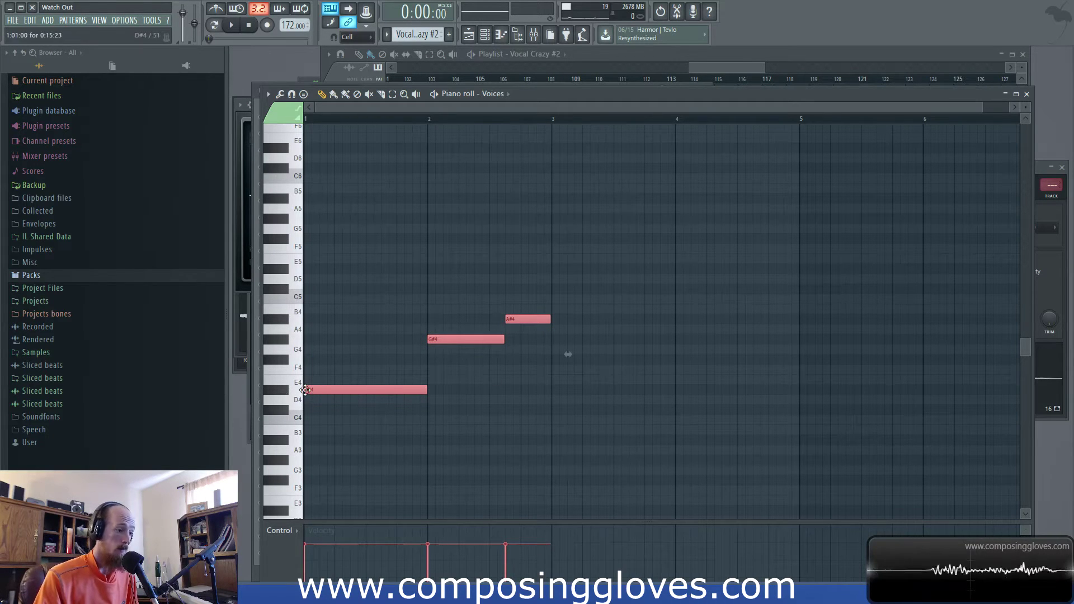
Step: Look over the playlist from about bar 90 to bar 133, ending on the build-up at bar 114
drag(736, 69, 742, 68)
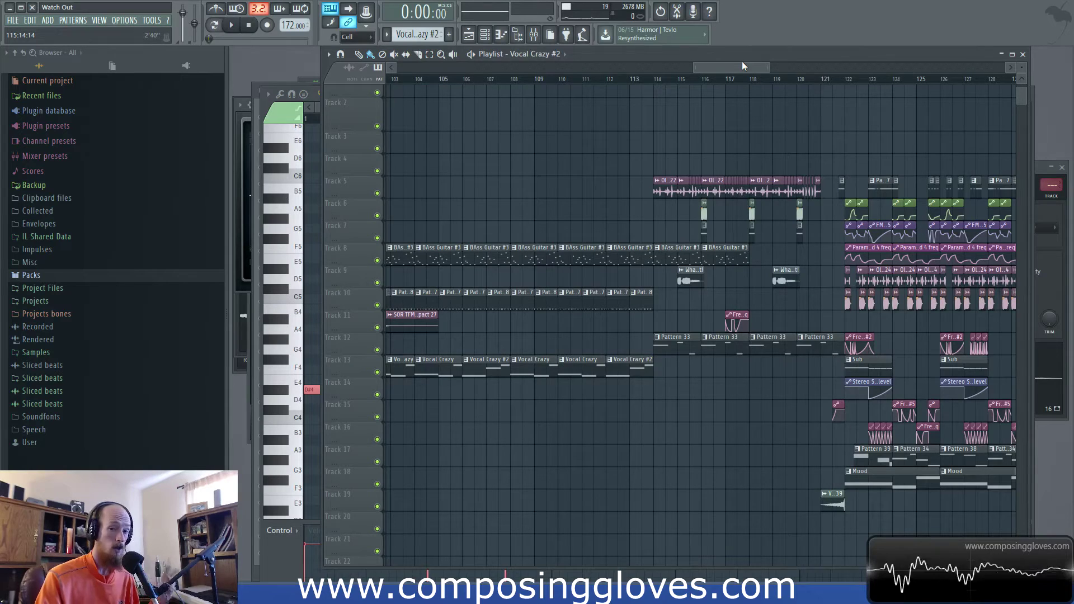
drag(740, 69, 702, 82)
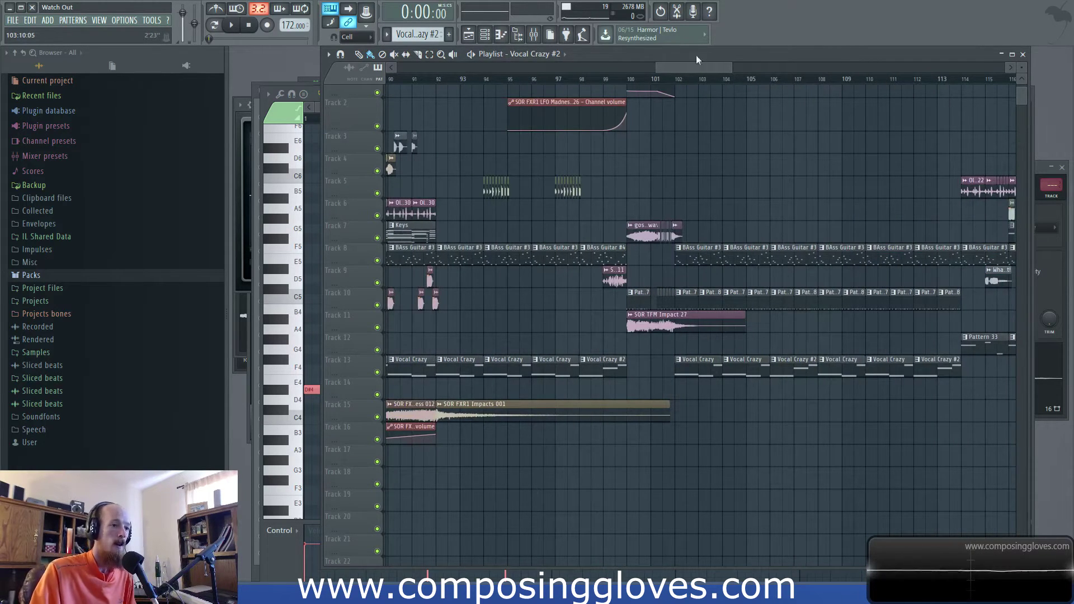
drag(694, 70, 745, 70)
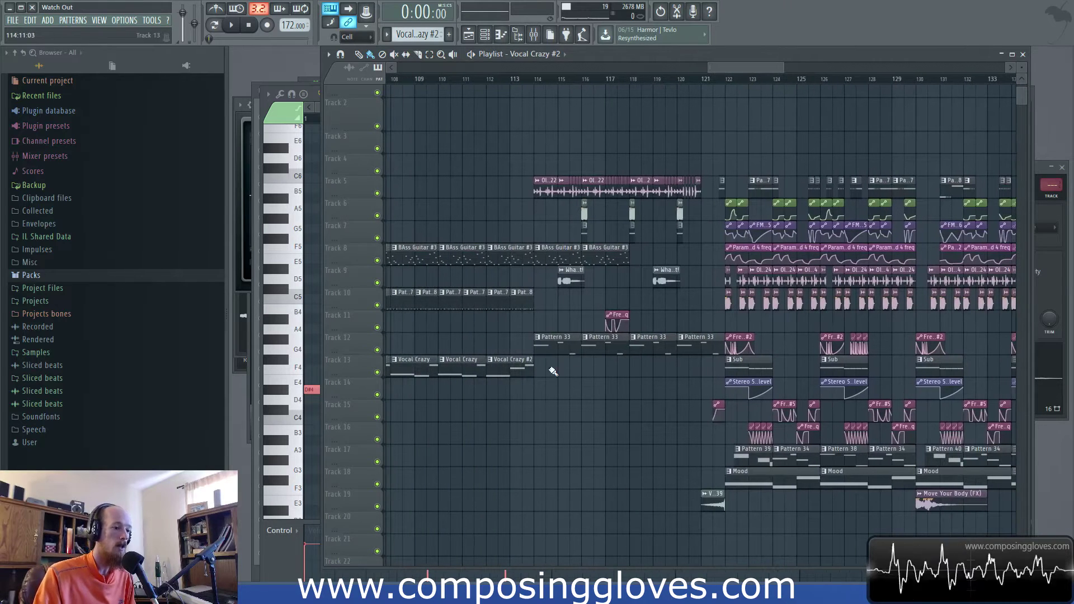
Step: Select the first Pattern 33 clip at bar 114 and view its notes in the piano roll
click(561, 351)
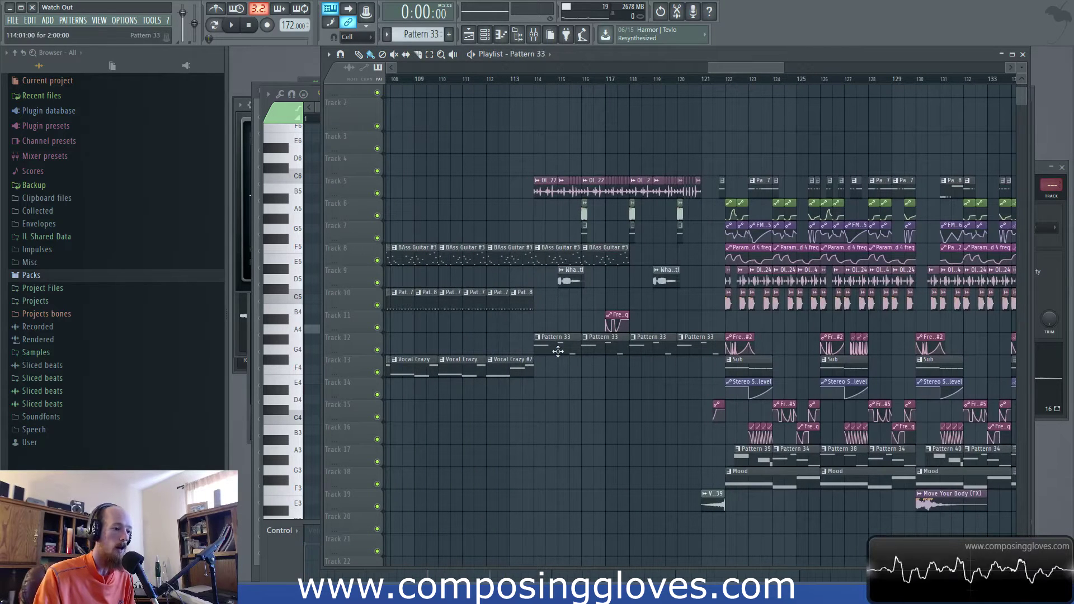
click(313, 112)
key(l)
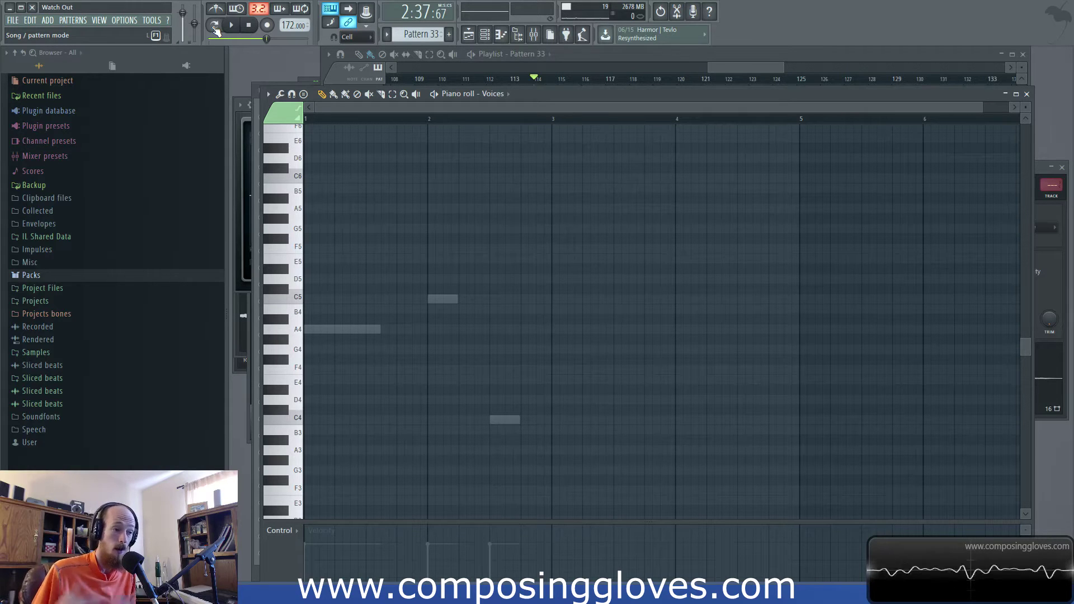
Step: Show the Wub channel's notes for Pattern 33 in the piano roll and set playback to pattern mode
double_click(355, 330)
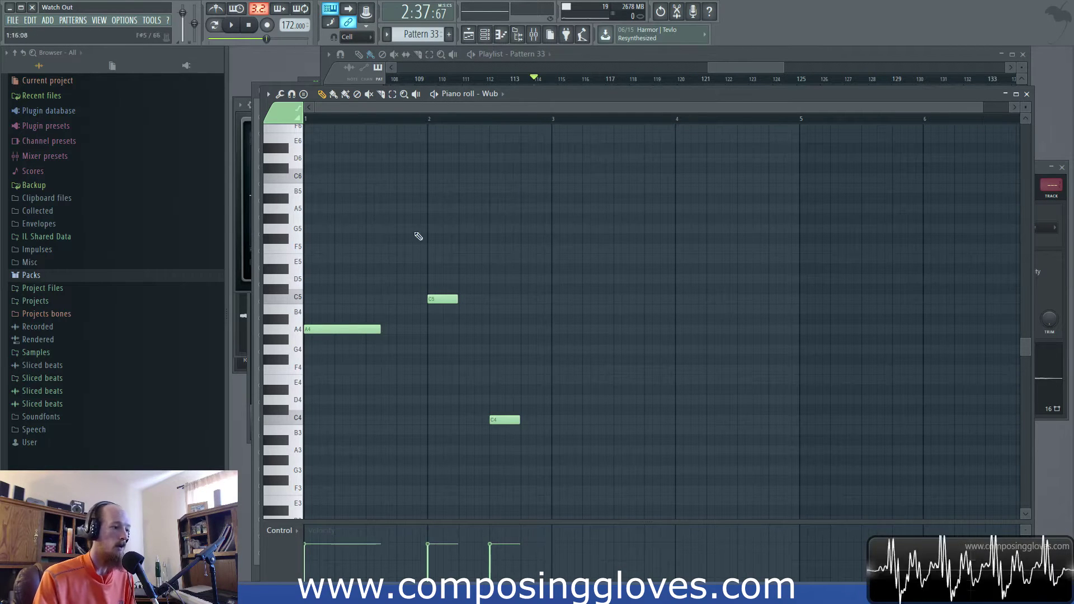
click(215, 28)
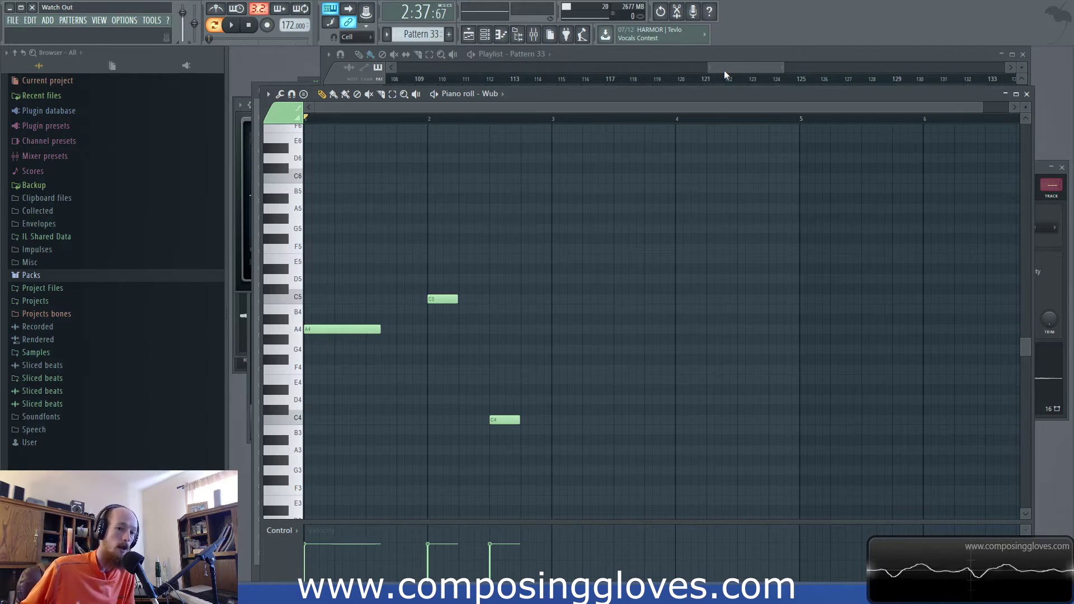
Step: Return to the playlist in song mode and place the song playhead at the section start at bar 122
click(724, 69)
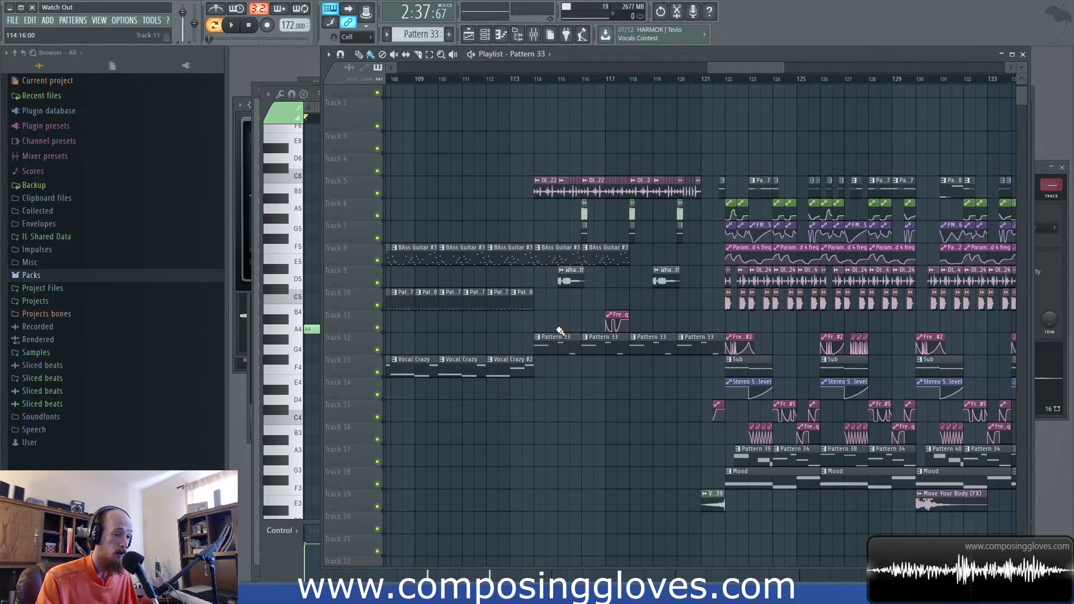
scroll(652, 297, up, 5)
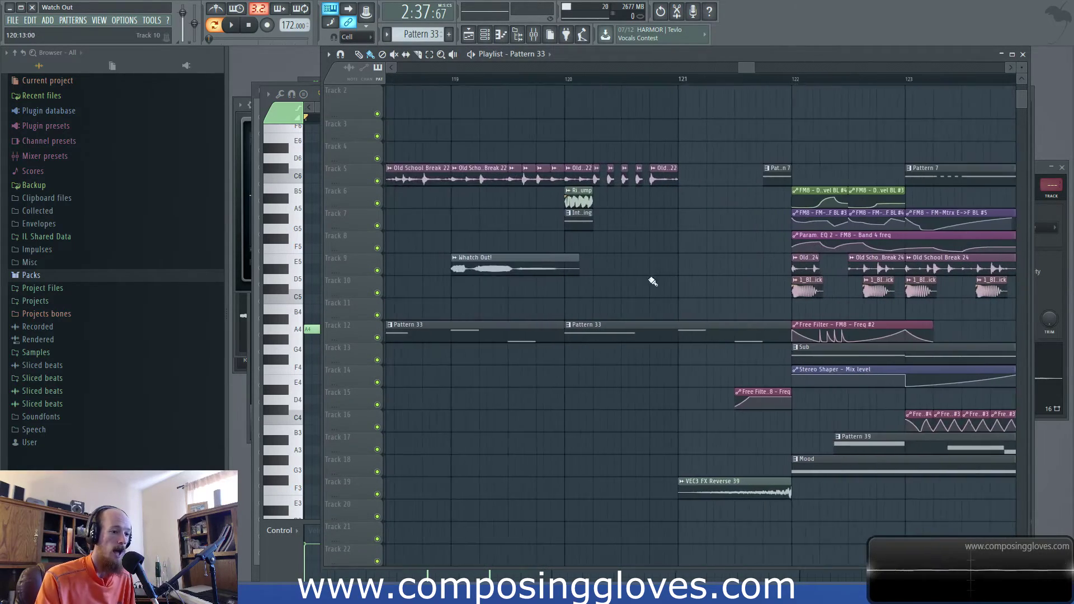
scroll(652, 282, down, 6)
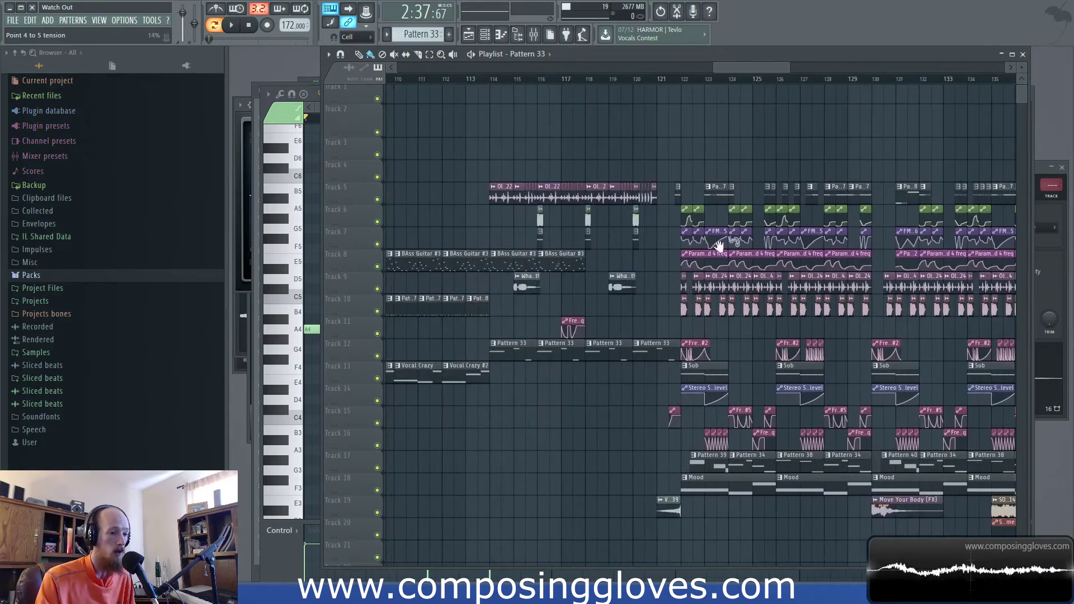
drag(720, 246, 497, 205)
click(469, 87)
right_click(470, 87)
click(468, 79)
scroll(528, 249, up, 5)
scroll(527, 248, down, 3)
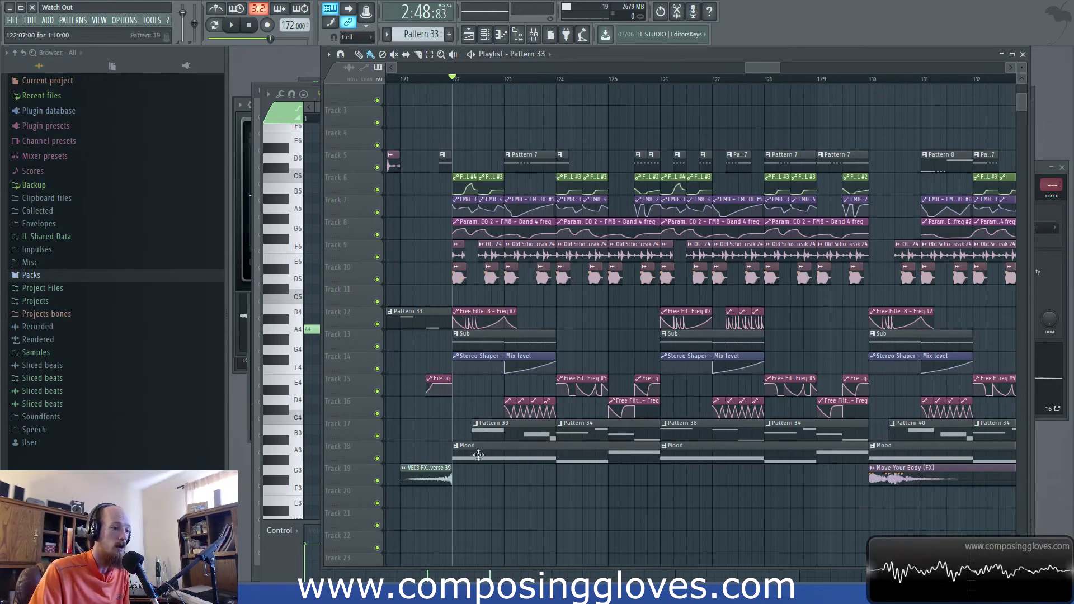
Step: Highlight in turn the Mood, Sub, Stereo Shaper, Pattern 7 and FM8 automation clips in the section starting at bar 122
ctrl+click(516, 445)
ctrl+click(538, 335)
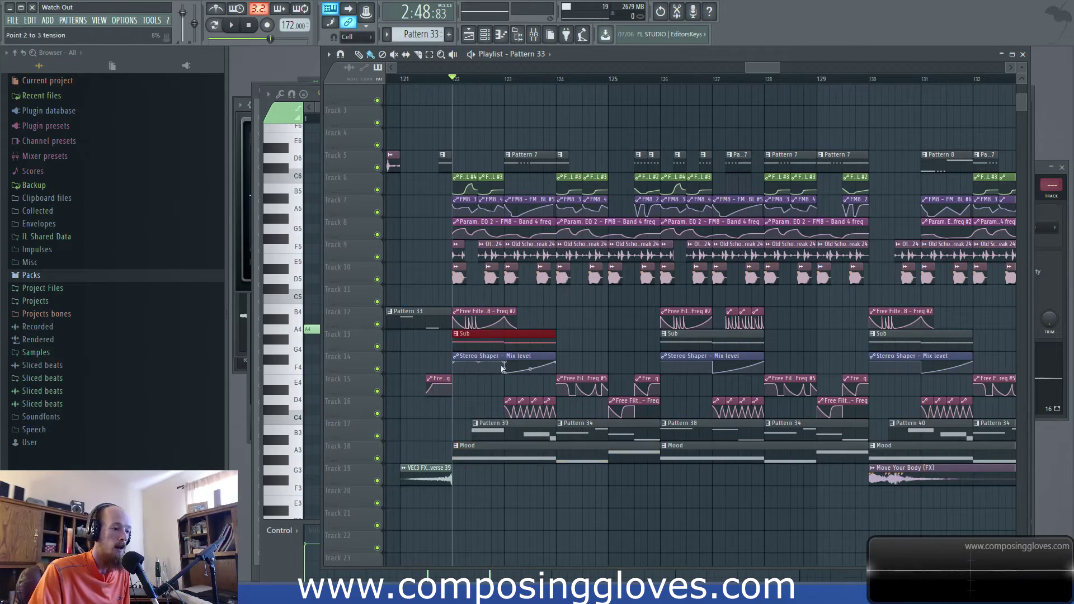
ctrl+click(506, 357)
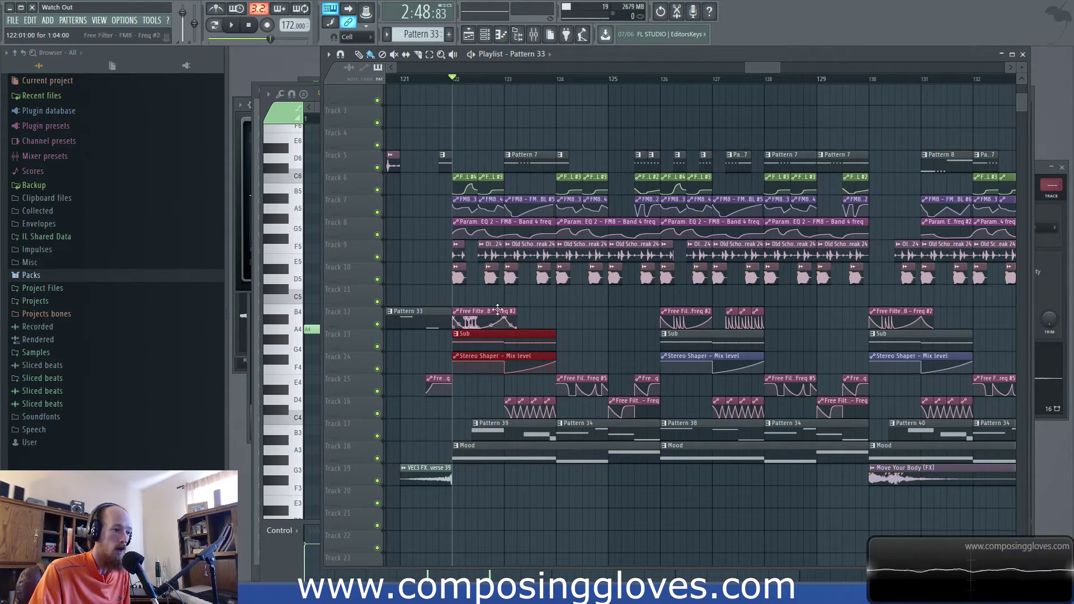
drag(519, 170, 569, 163)
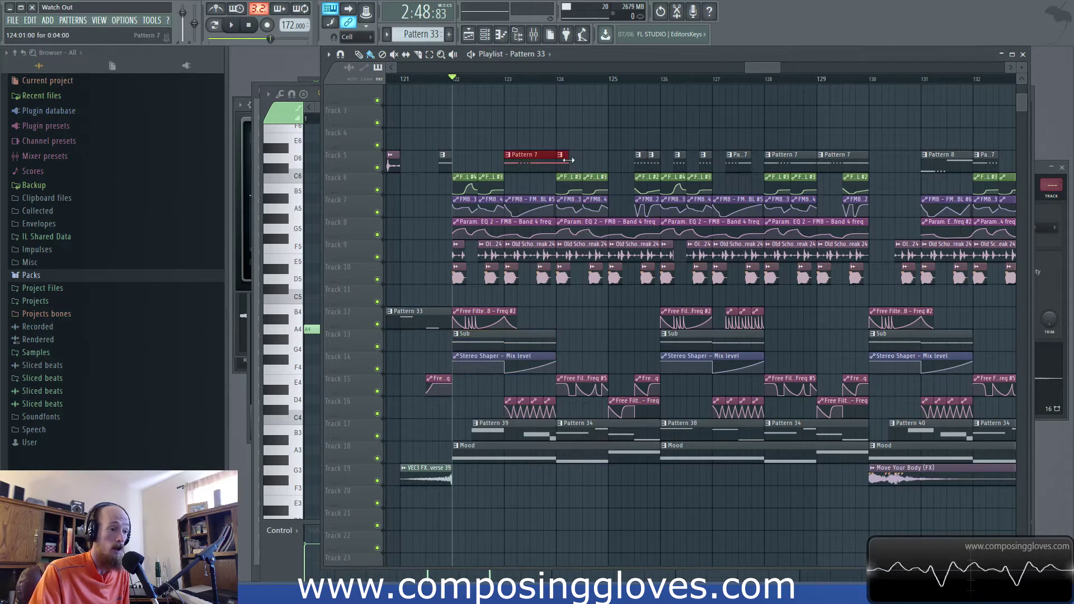
drag(467, 179, 596, 230)
Step: Examine the pattern, automation, drum break and kick clips in the playlist from about bar 118 to bar 130
drag(521, 162, 865, 168)
drag(625, 208, 850, 233)
drag(624, 270, 809, 281)
drag(590, 322, 680, 333)
drag(786, 320, 761, 314)
mouse_move(780, 271)
mouse_down()
mouse_move(715, 306)
mouse_move(701, 302)
mouse_up()
drag(827, 302, 640, 289)
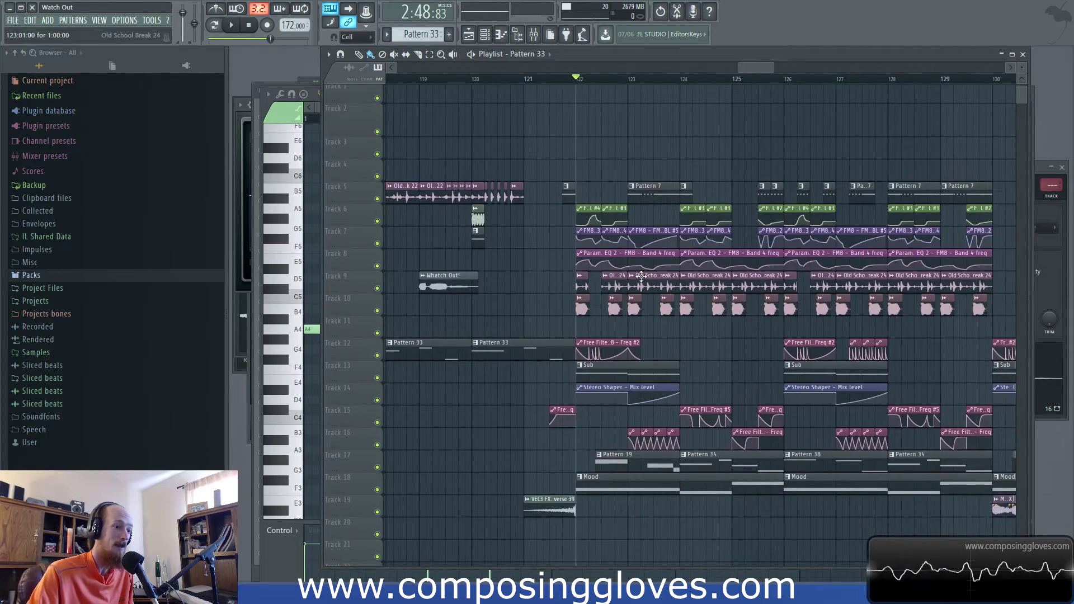
scroll(641, 276, up, 3)
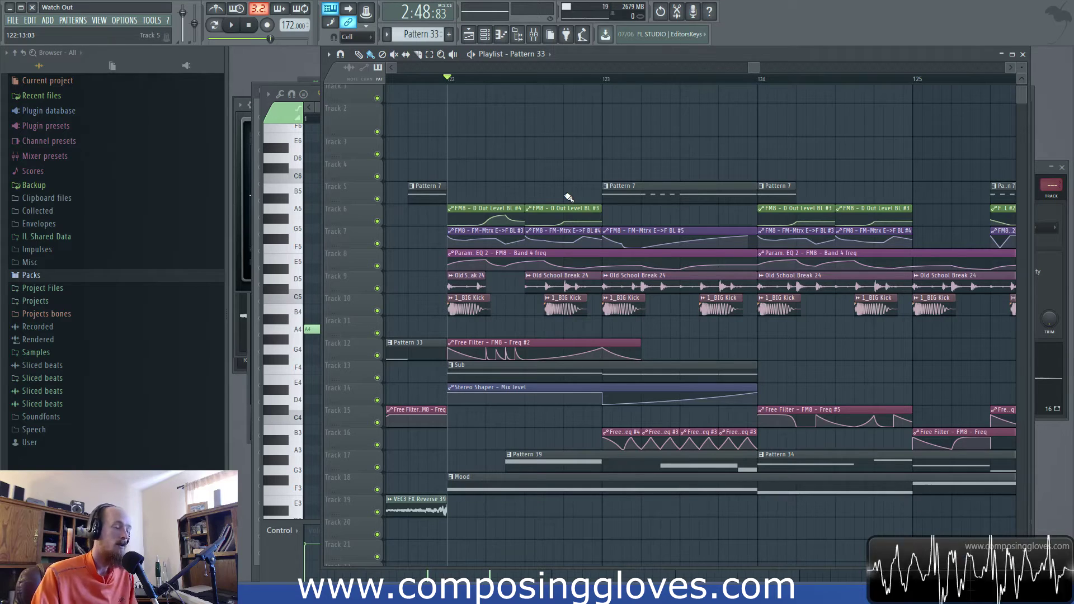
scroll(598, 182, down, 3)
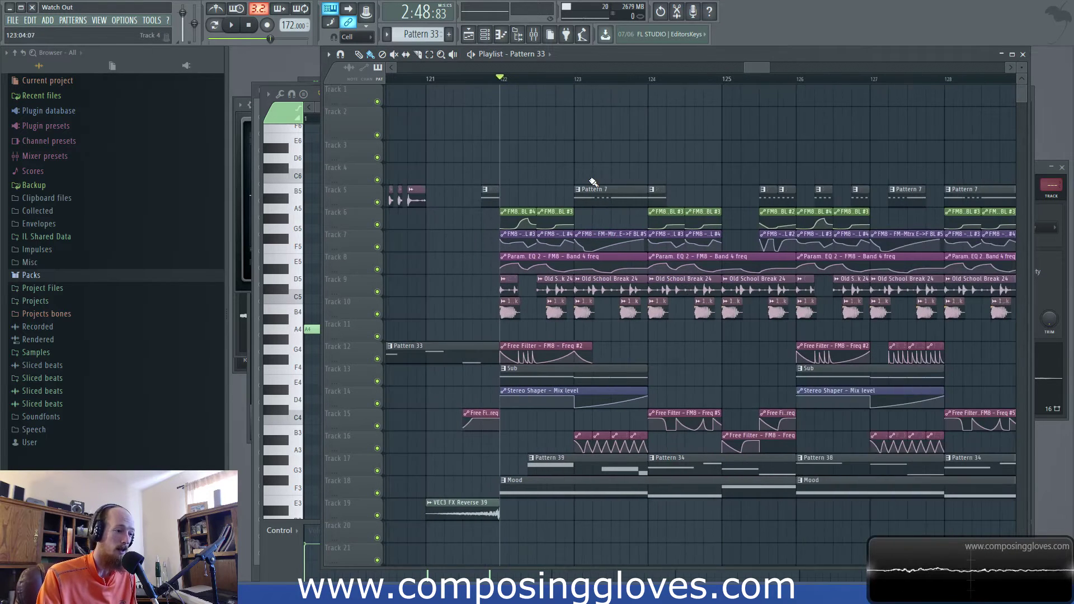
scroll(551, 208, down, 1)
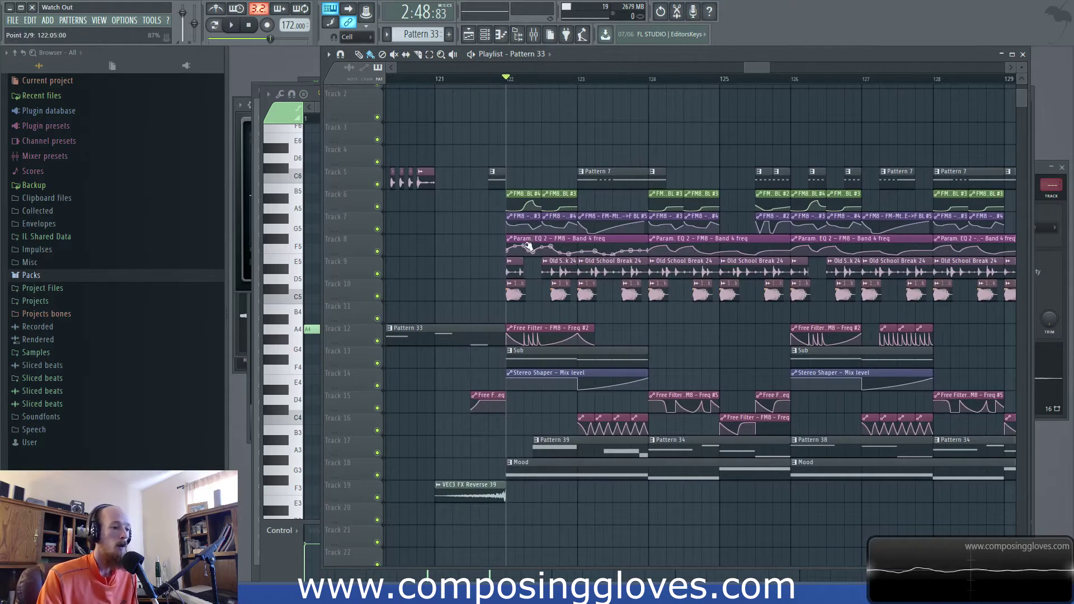
Step: Place the song playhead at bar 121, look over the clips that follow, and move the playhead to bar 122
click(441, 79)
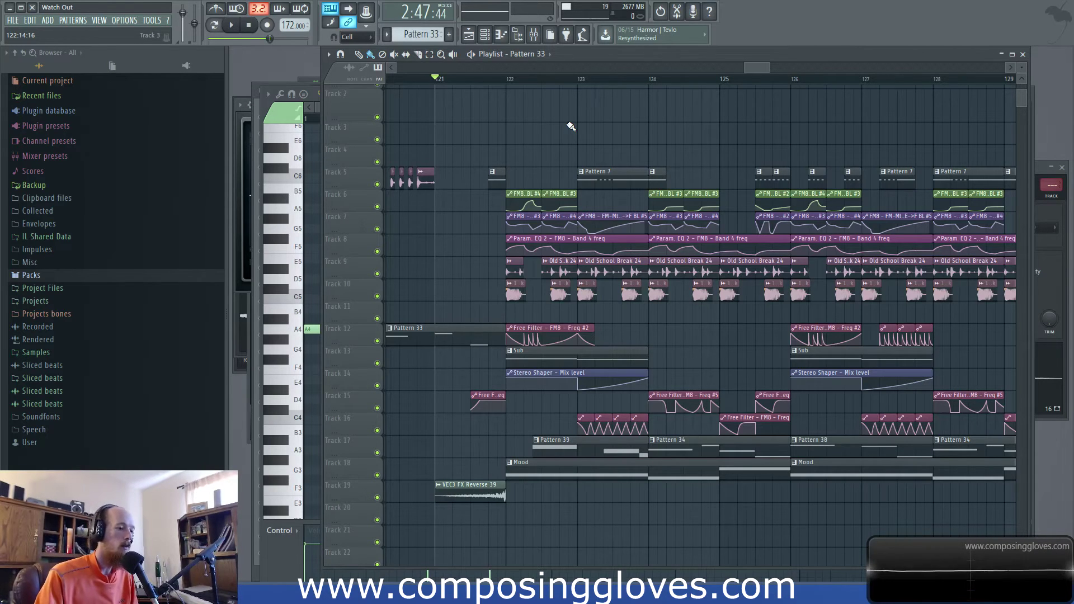
scroll(551, 160, up, 3)
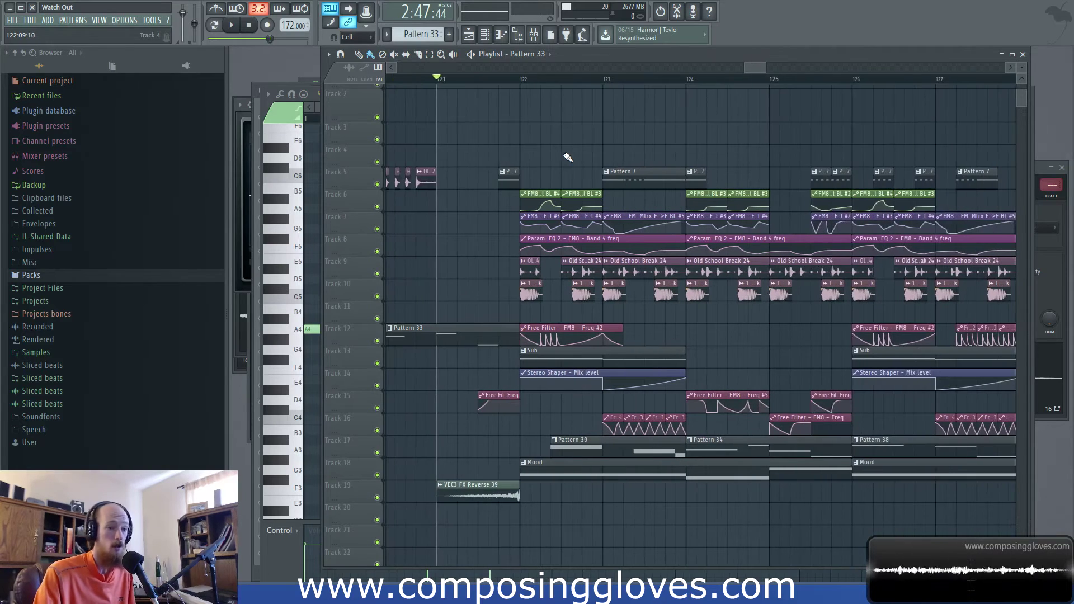
scroll(565, 157, down, 4)
click(461, 84)
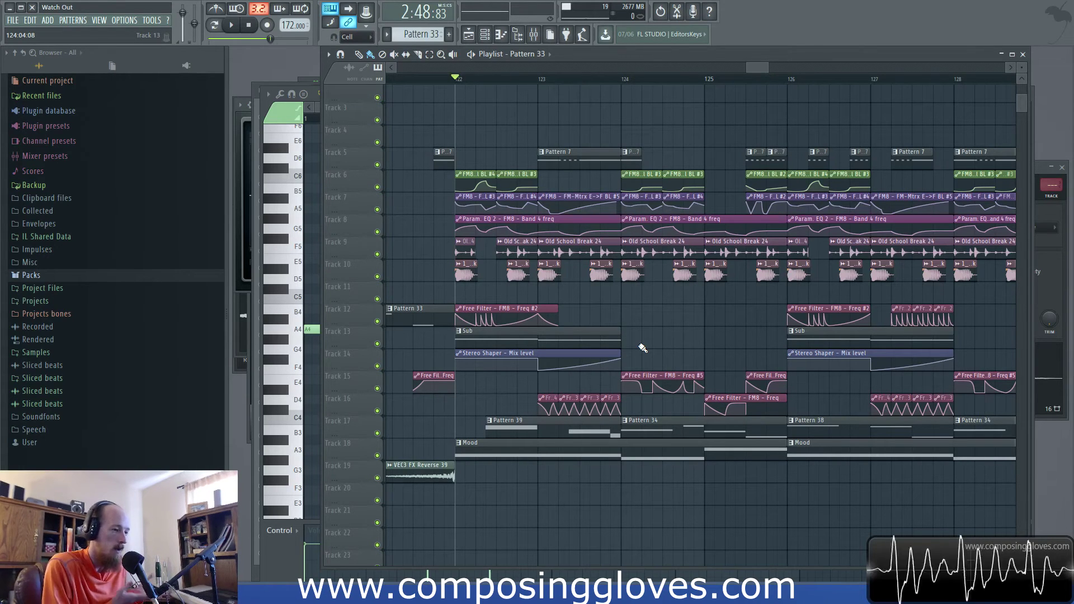
Step: Play the song from bar 120 until just past bar 130 and stop playback
scroll(551, 204, left, 2)
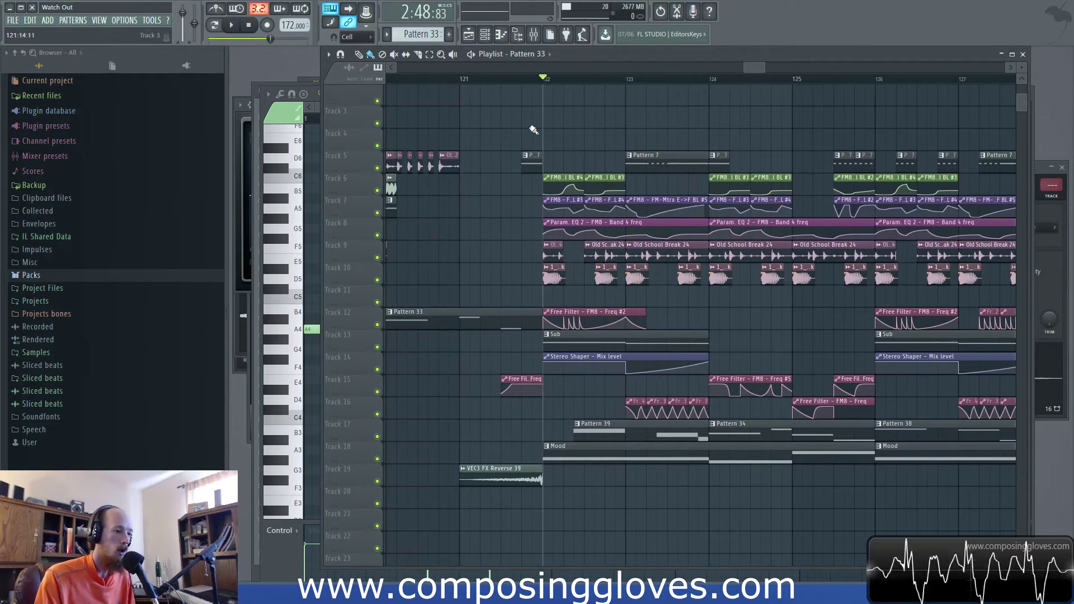
scroll(465, 103, left, 2)
click(422, 79)
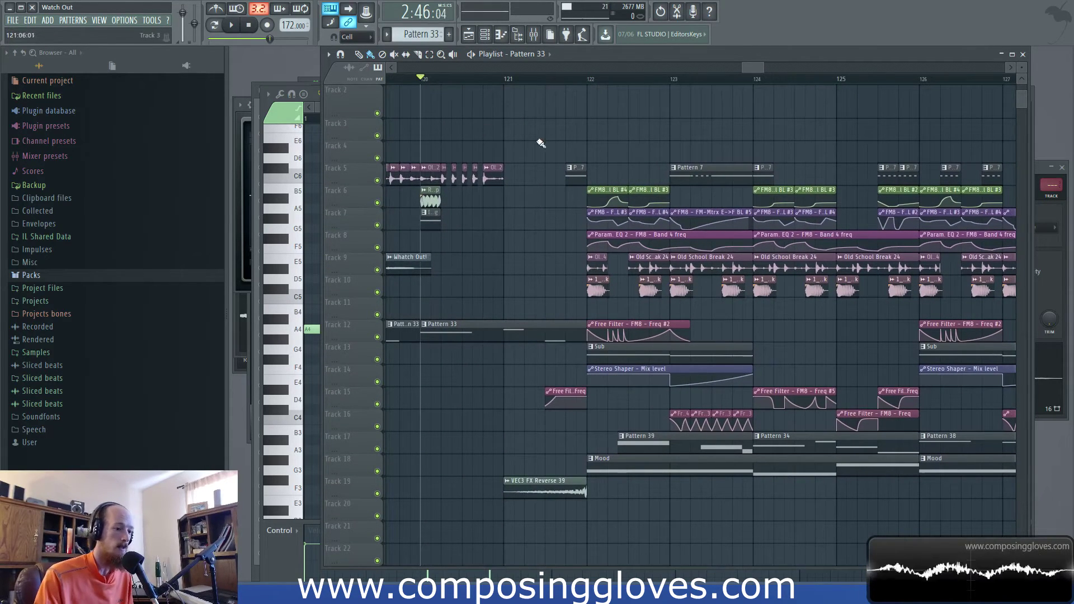
scroll(540, 143, down, 5)
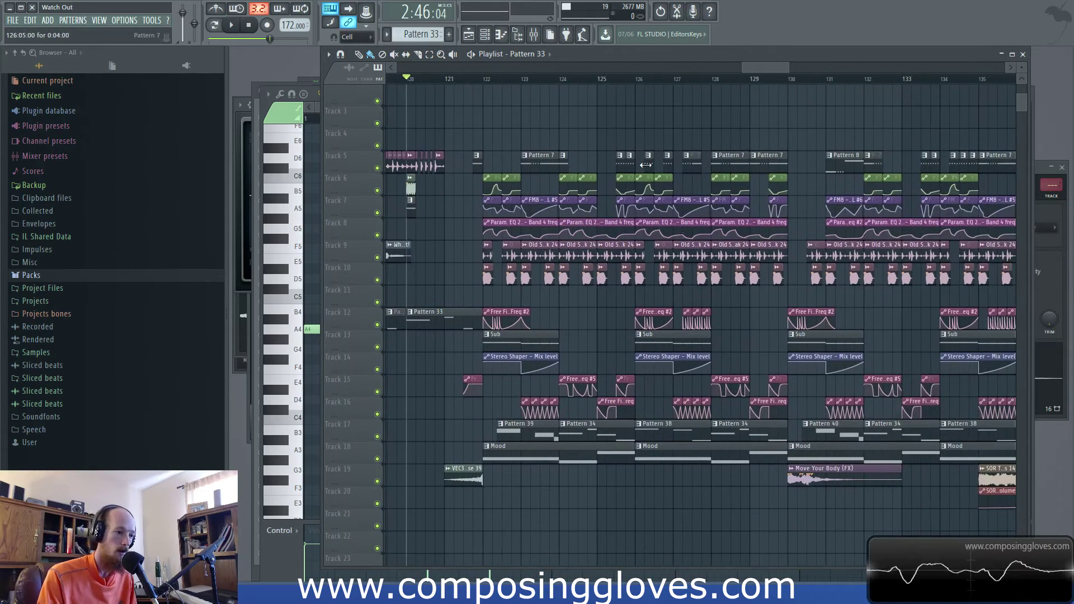
key(space)
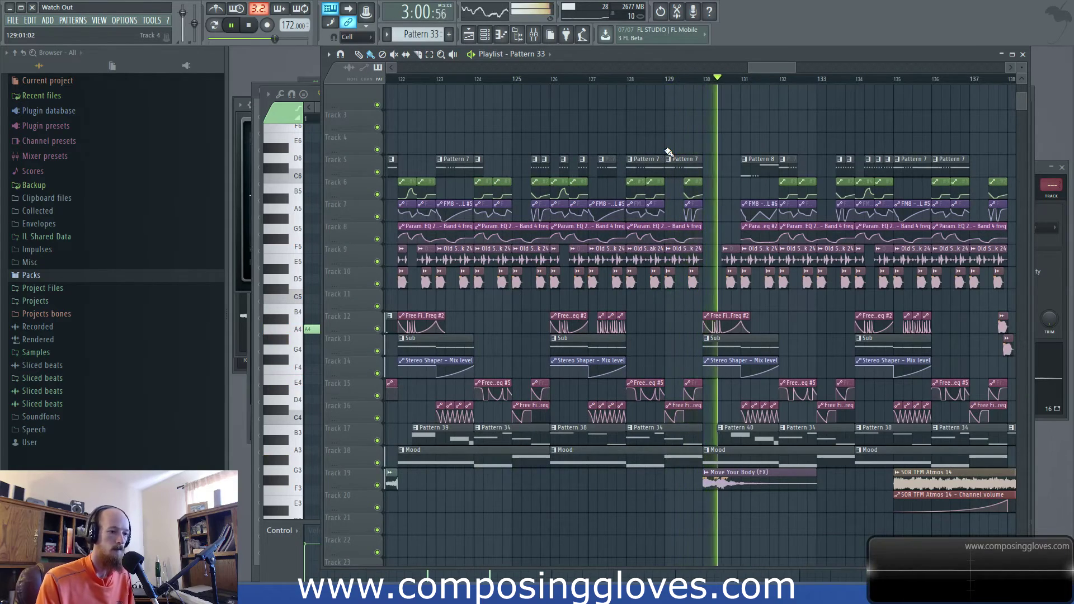
key(space)
Step: Look over the playlist between about bar 73 and bar 167, and place the song playhead at bar 89
scroll(659, 156, up, 4)
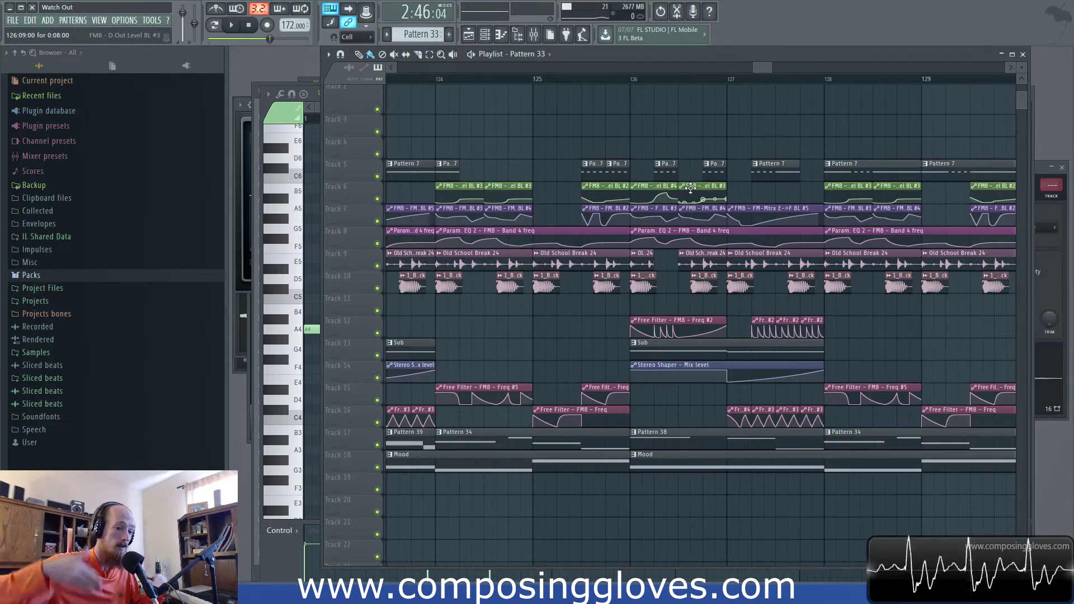
scroll(690, 190, down, 8)
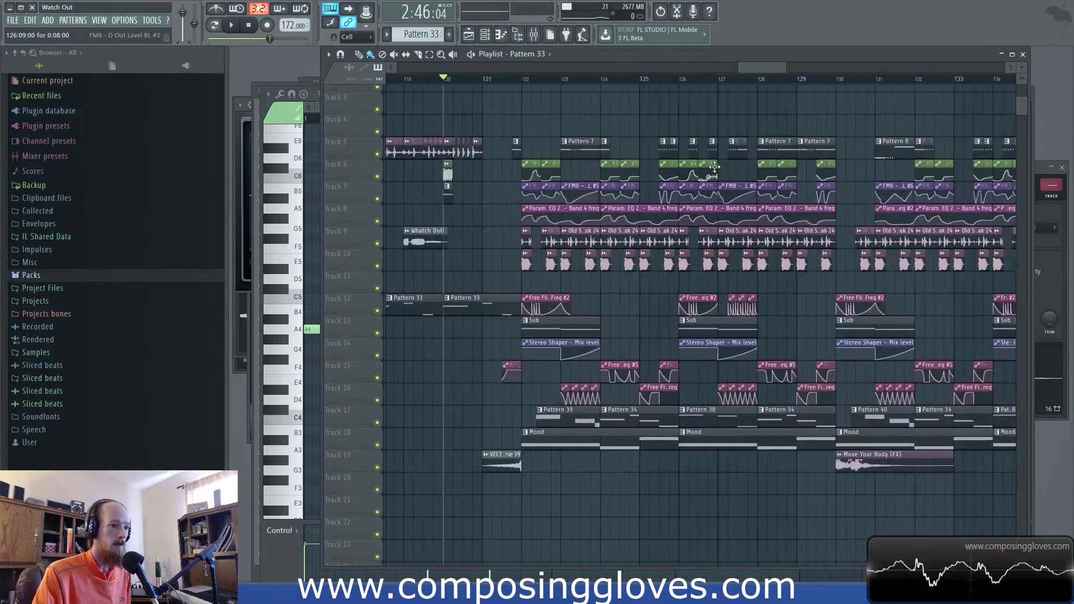
scroll(709, 220, left, 10)
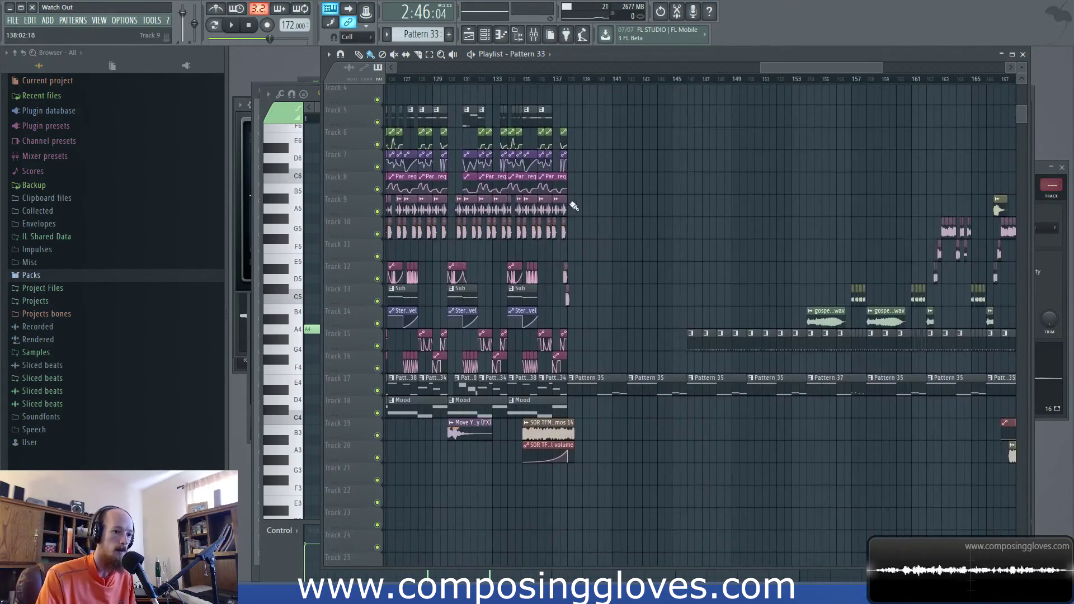
scroll(743, 241, left, 2)
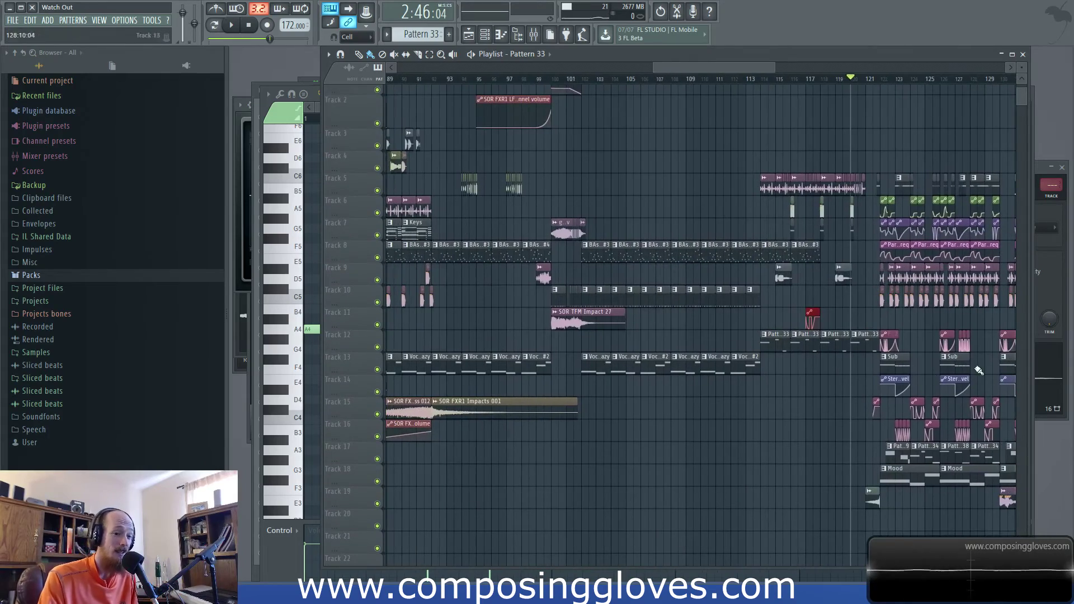
scroll(846, 237, up, 6)
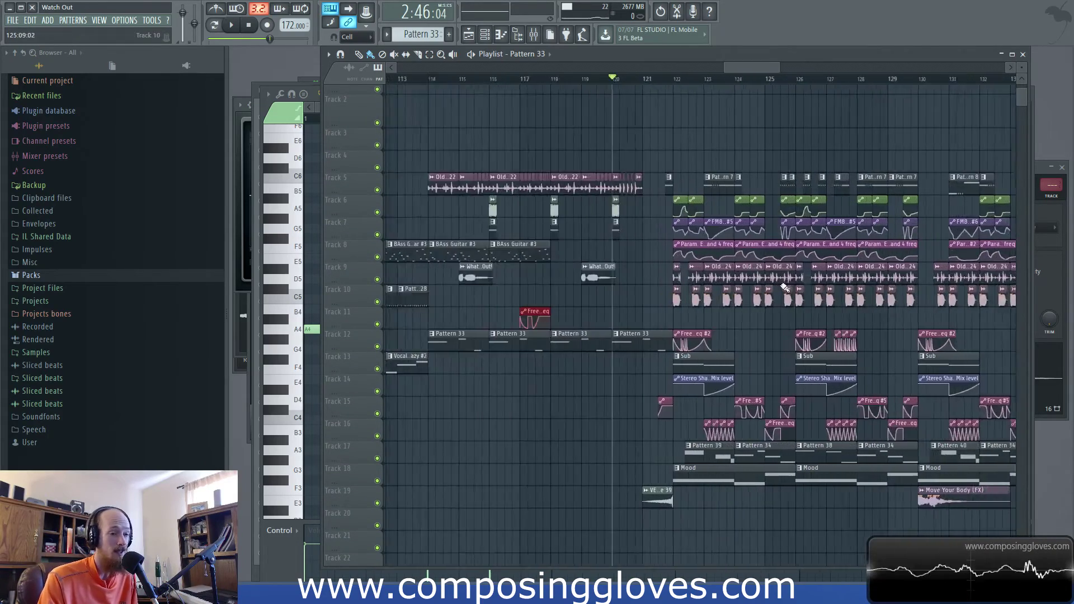
scroll(707, 280, down, 8)
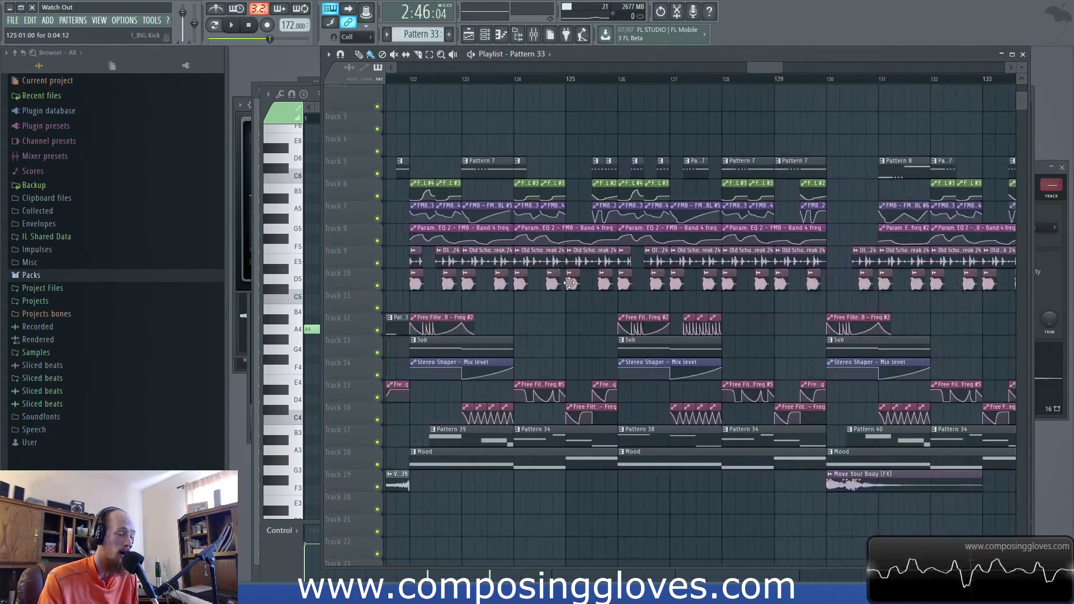
drag(479, 234, 620, 243)
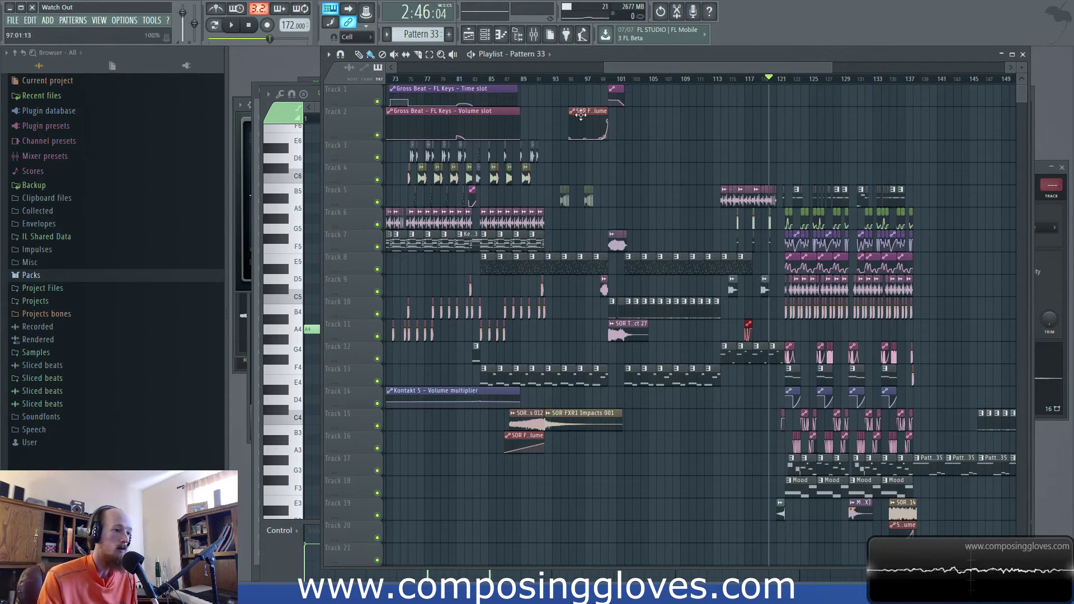
click(526, 80)
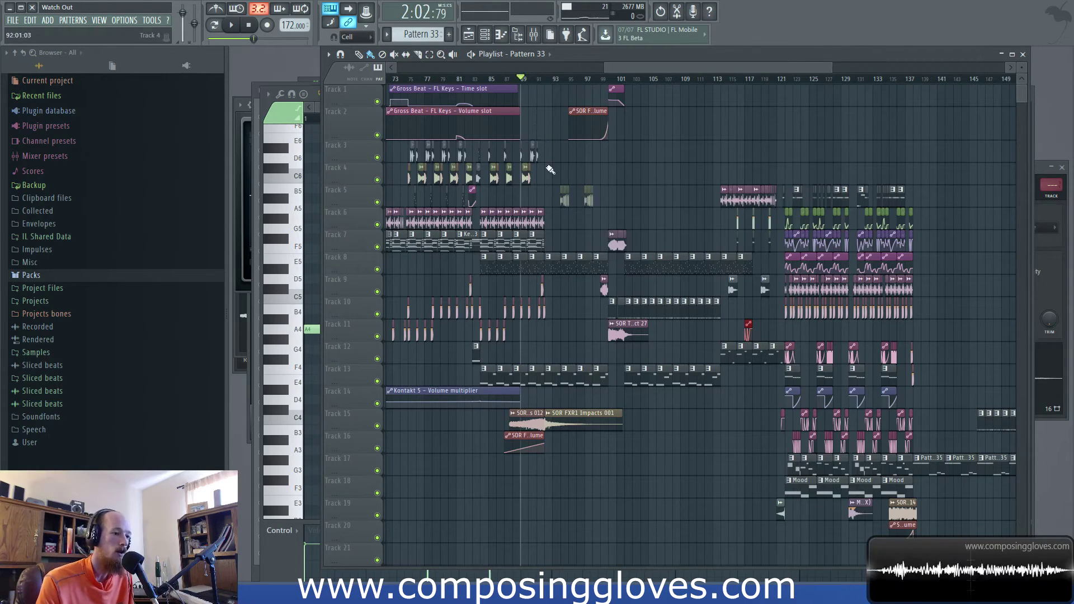
Step: Place the song playhead at bar 56 and select the SOR TFM Atmos 14 clip with its Channel volume automation
scroll(550, 170, up, 4)
drag(763, 215, 985, 223)
scroll(721, 191, up, 4)
drag(721, 190, 767, 223)
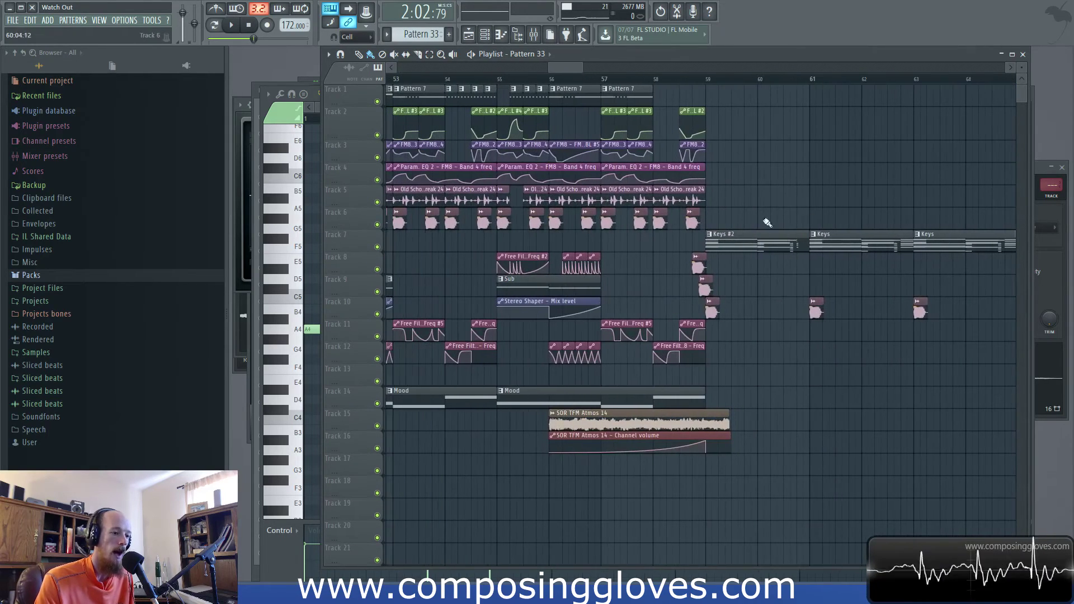
click(550, 79)
drag(631, 423, 677, 447)
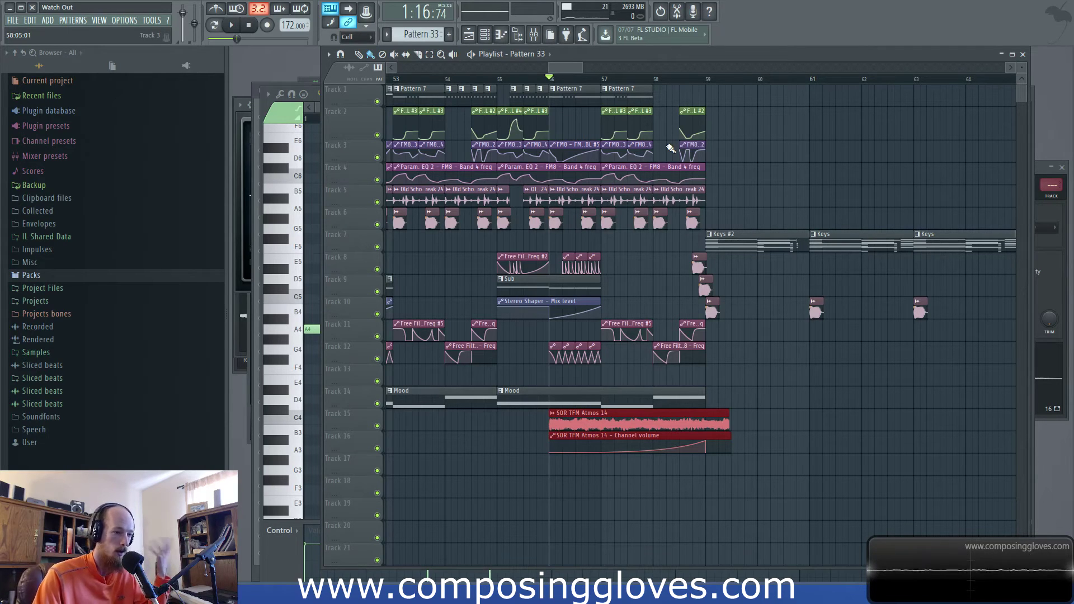
Step: Select the first Keys #2 clip at bar 59 and view it within the surrounding arrangement
scroll(643, 129, right, 3)
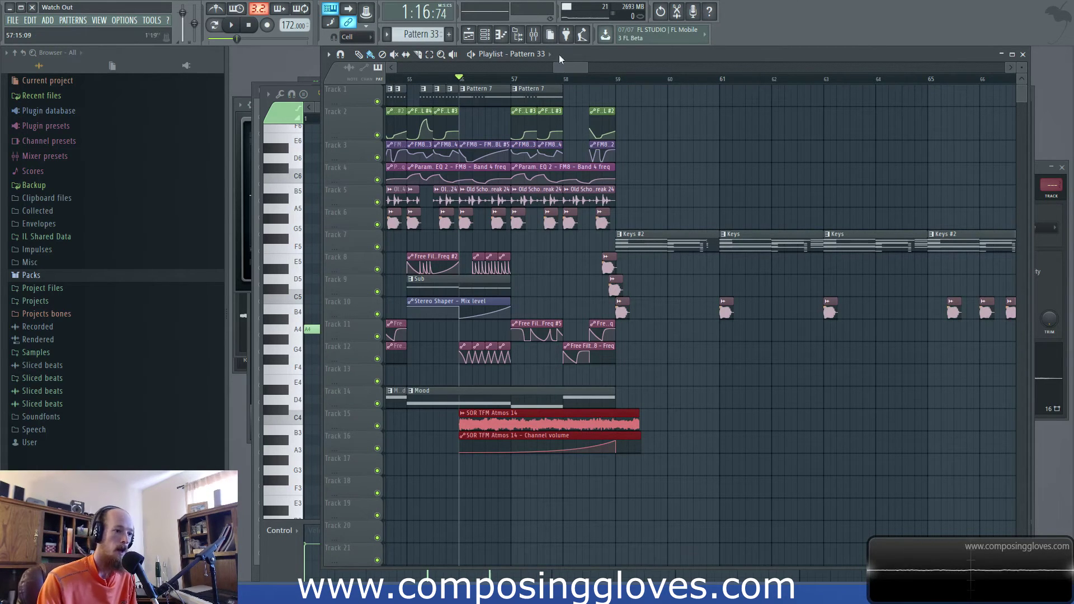
click(687, 231)
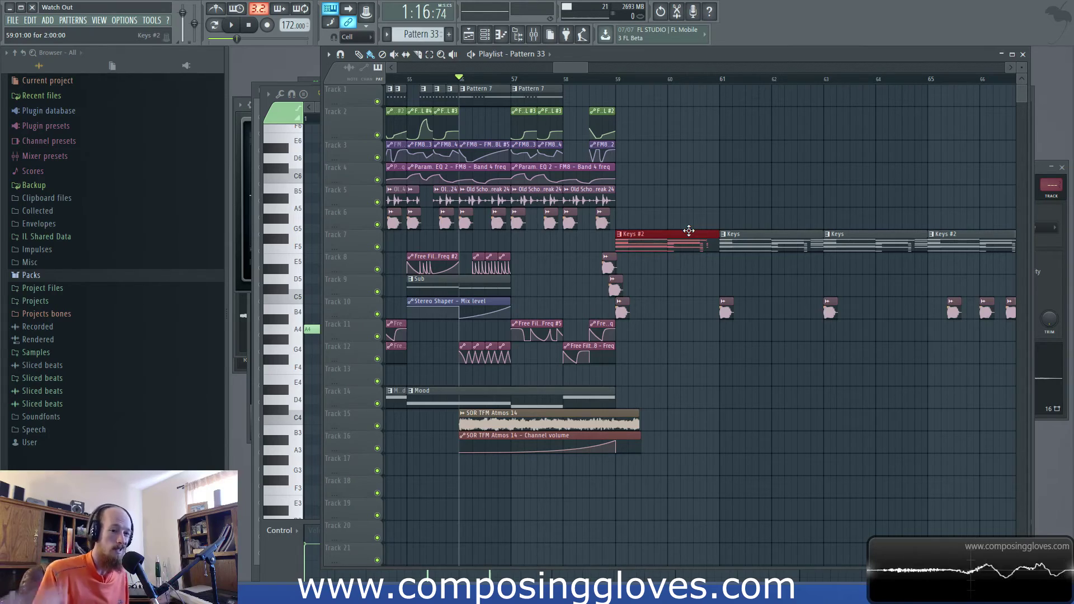
ctrl+scroll(758, 230, down, 8)
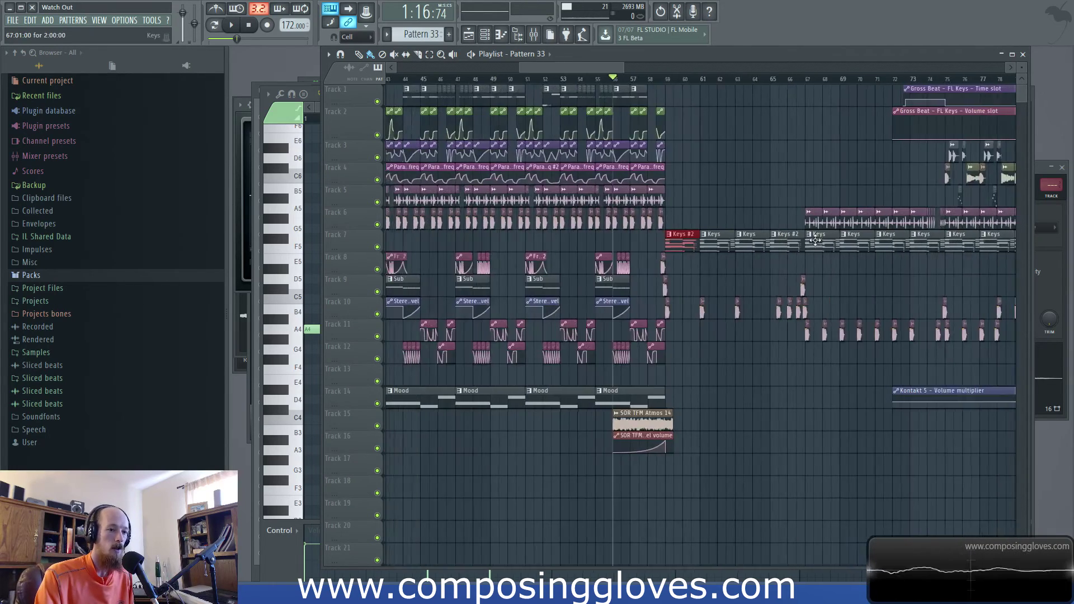
Step: Highlight the bass, pattern, impact and vocal clips after bar 99, and view the Kontakt 5 - Volume multiplier automation from bar 72 up close
drag(931, 306, 613, 263)
ctrl+drag(849, 217, 770, 182)
scroll(562, 249, up, 4)
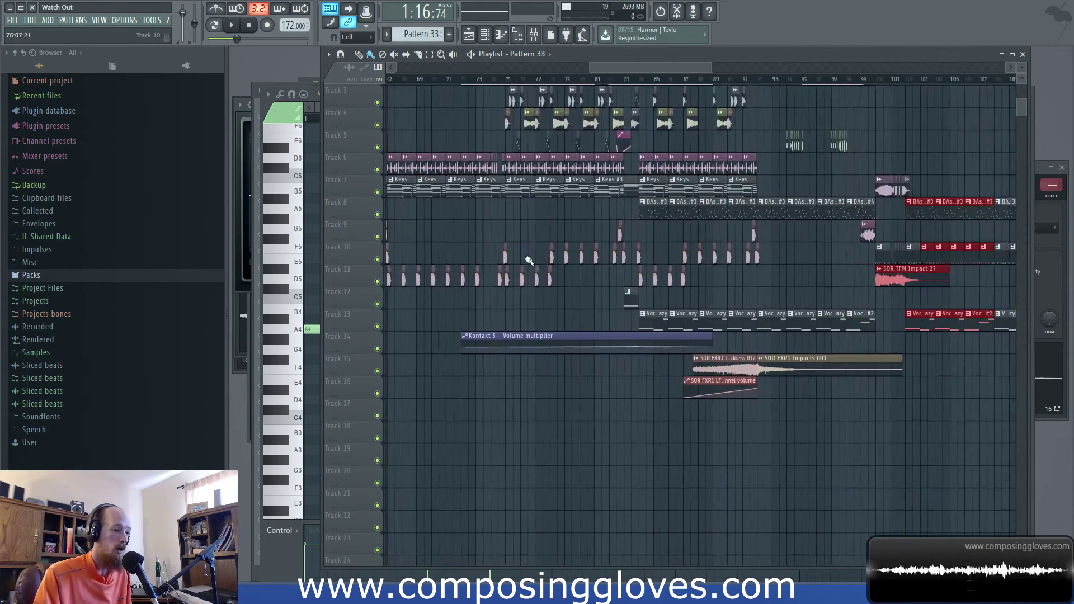
scroll(479, 230, down, 3)
scroll(472, 225, up, 4)
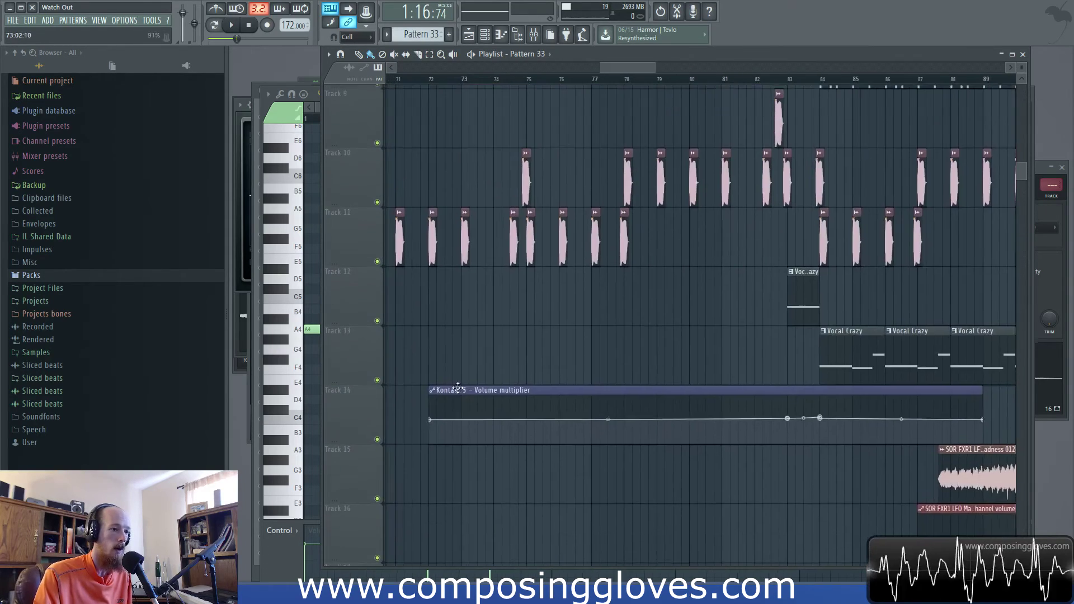
Step: Look over the playlist between about bar 55 and bar 73, where the SOR TFM Atmos 14 transition leads into the Keys #2 section
scroll(632, 395, down, 2)
drag(632, 395, 657, 400)
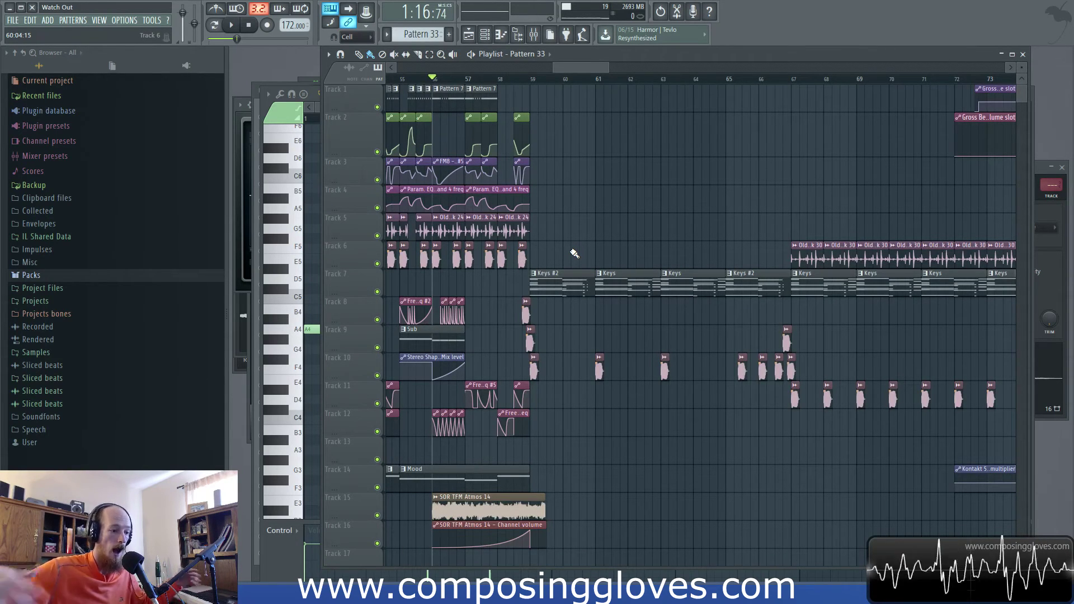
ctrl+click(477, 503)
ctrl+click(594, 436)
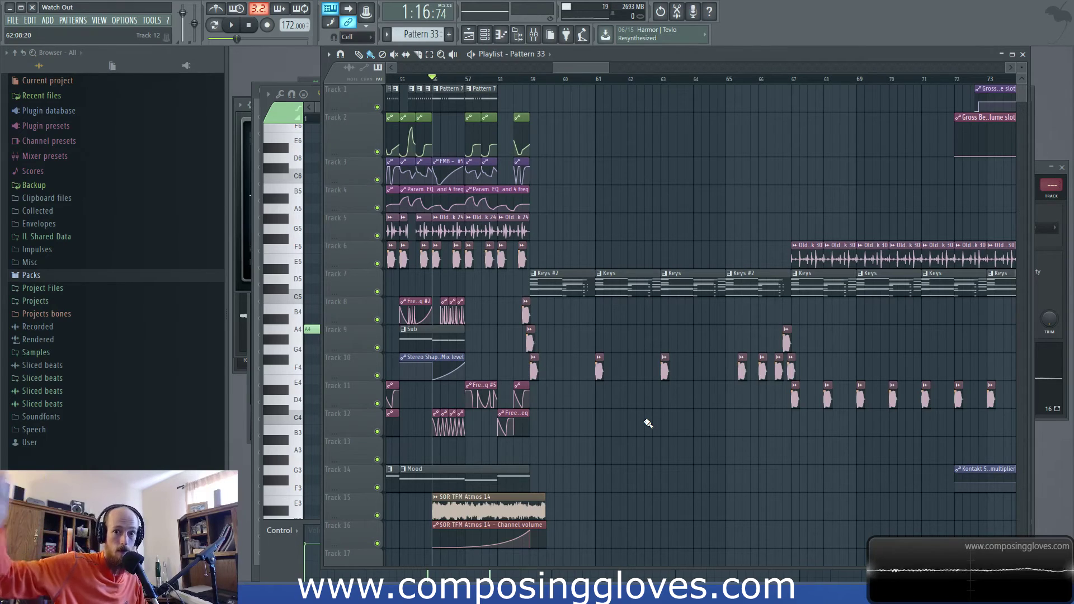
click(570, 301)
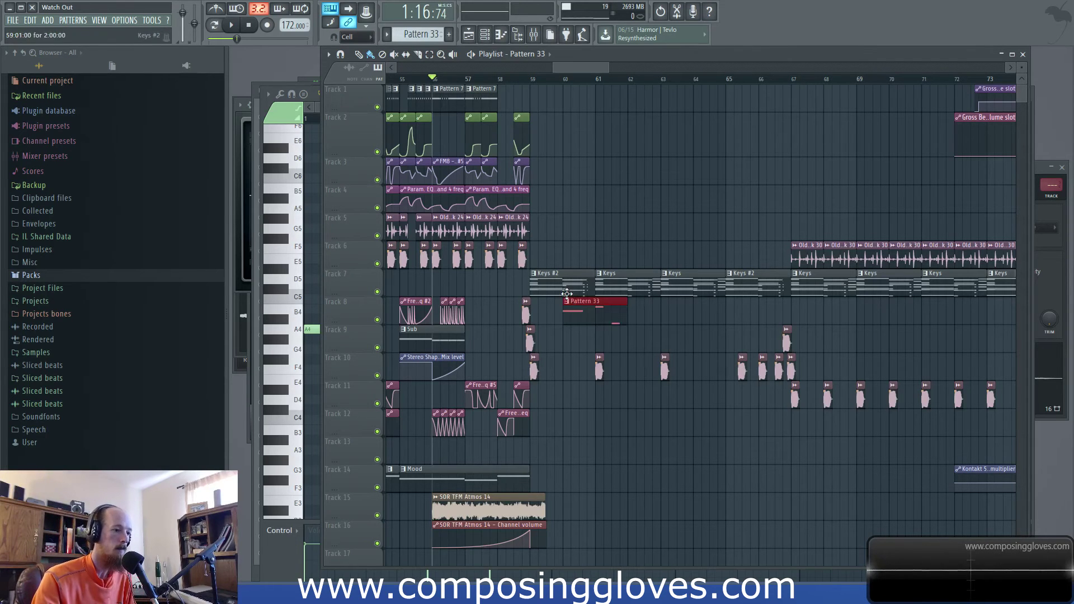
click(566, 301)
click(553, 304)
right_click(604, 310)
Step: Open the first Keys #2 clip to view its channels in the Channel rack, and return to the playlist
double_click(573, 285)
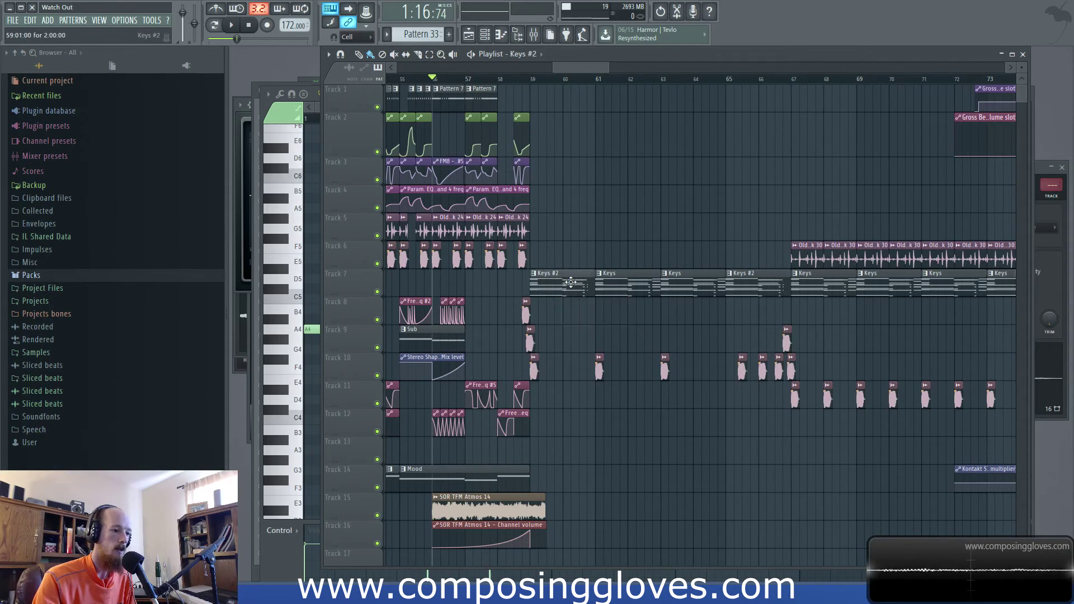
click(304, 84)
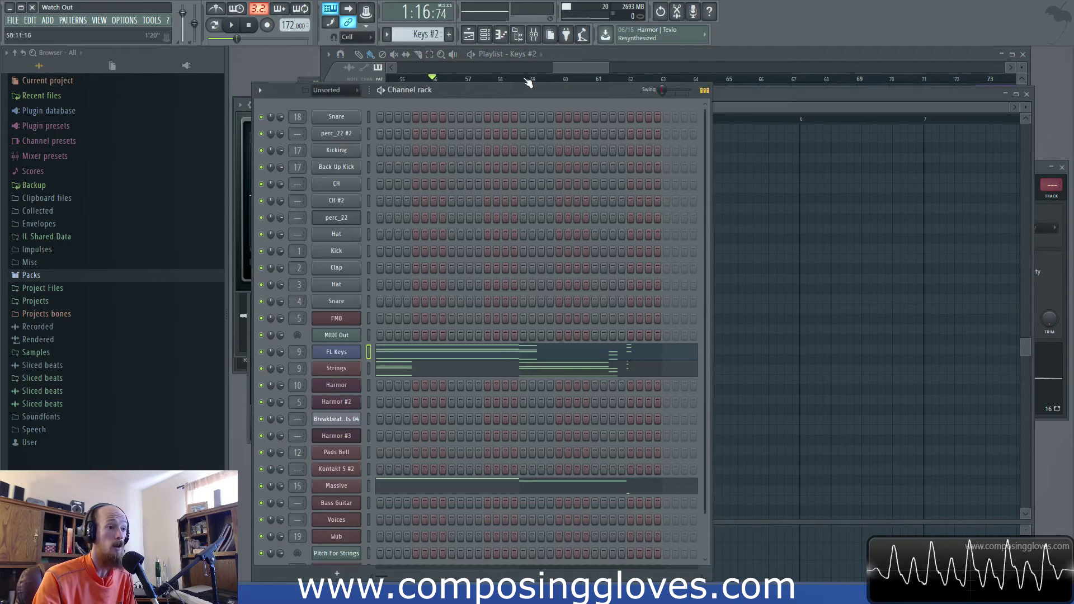
click(561, 65)
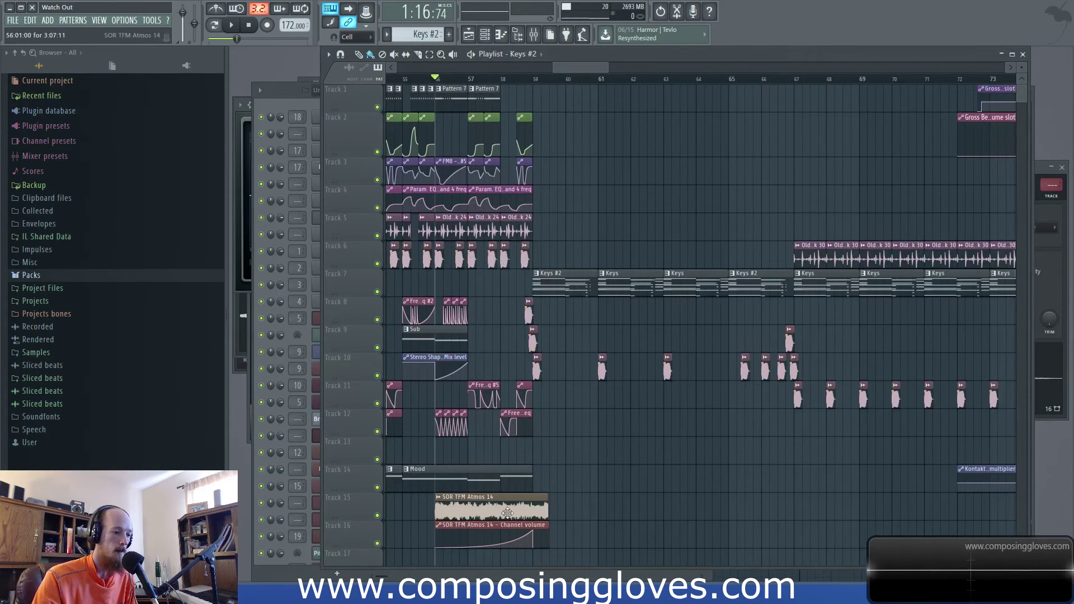
Step: Examine the drum hits on Tracks 8 to 10 around bar 59 and those leading up to bar 67
scroll(616, 328, right, 1)
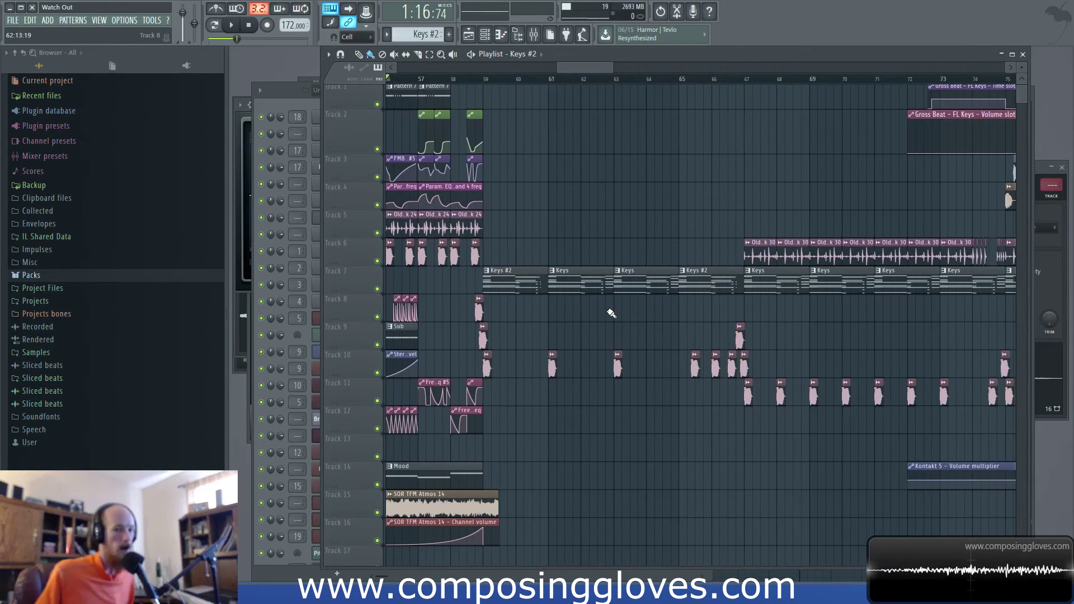
drag(471, 302, 488, 363)
ctrl+click(463, 297)
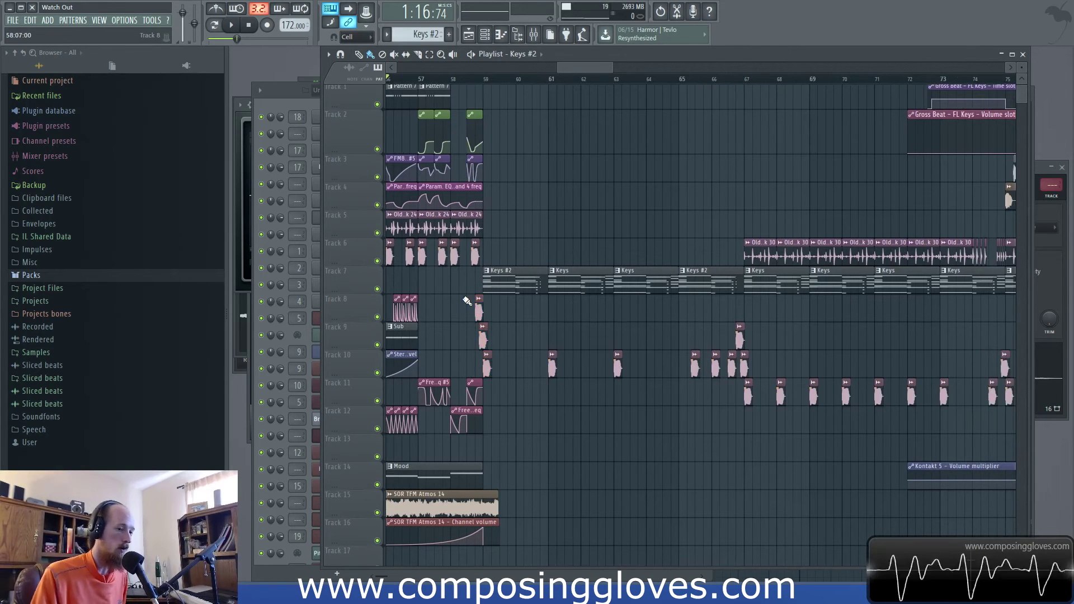
drag(687, 358, 687, 386)
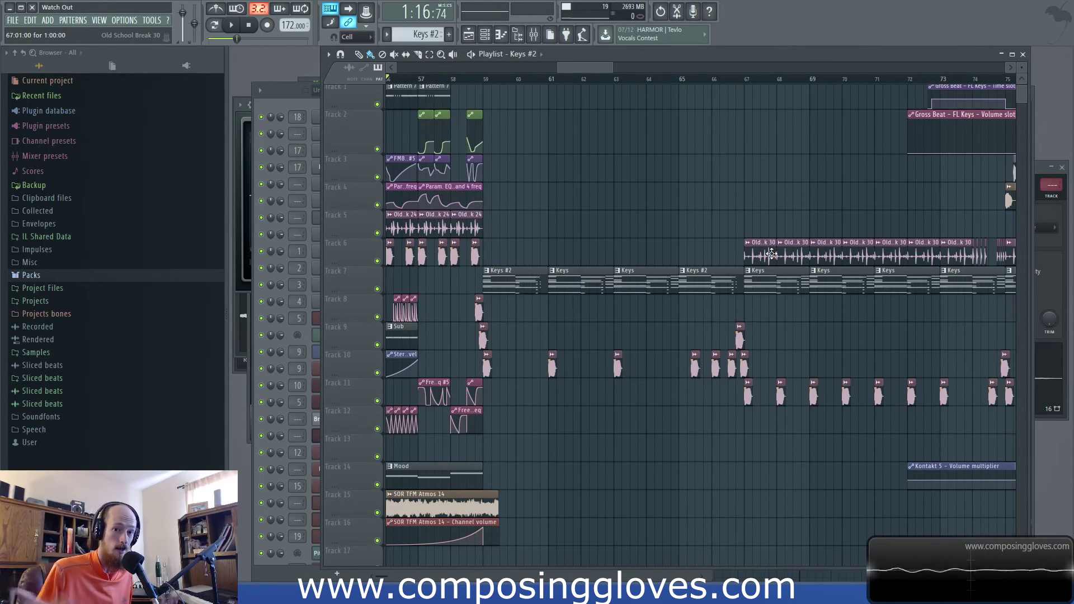
Step: Place the song playhead at bar 58 and play back the last bar before the Keys #2 section
click(460, 80)
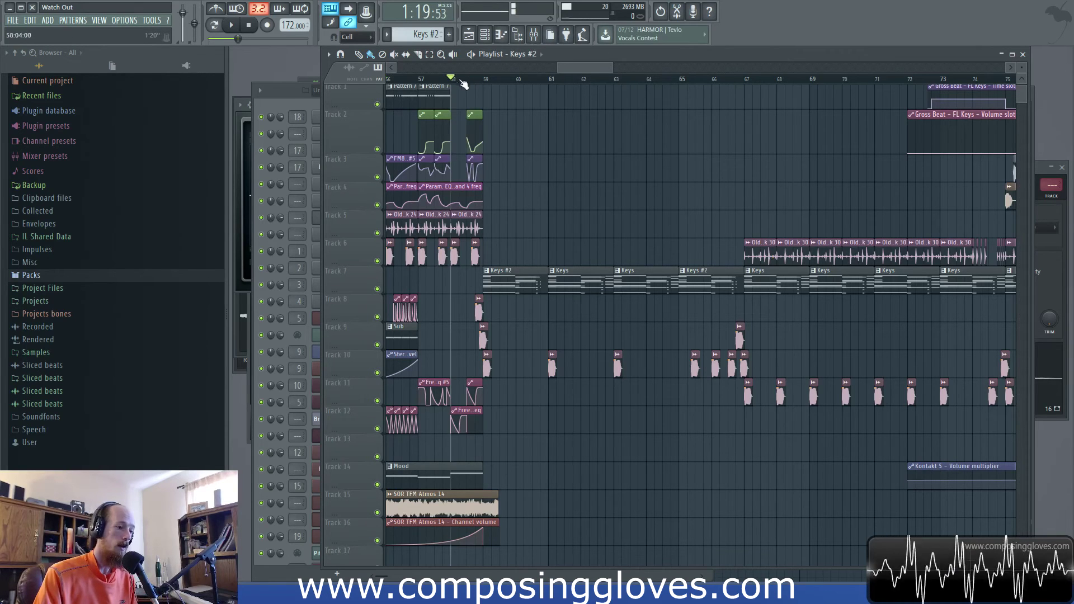
key(space)
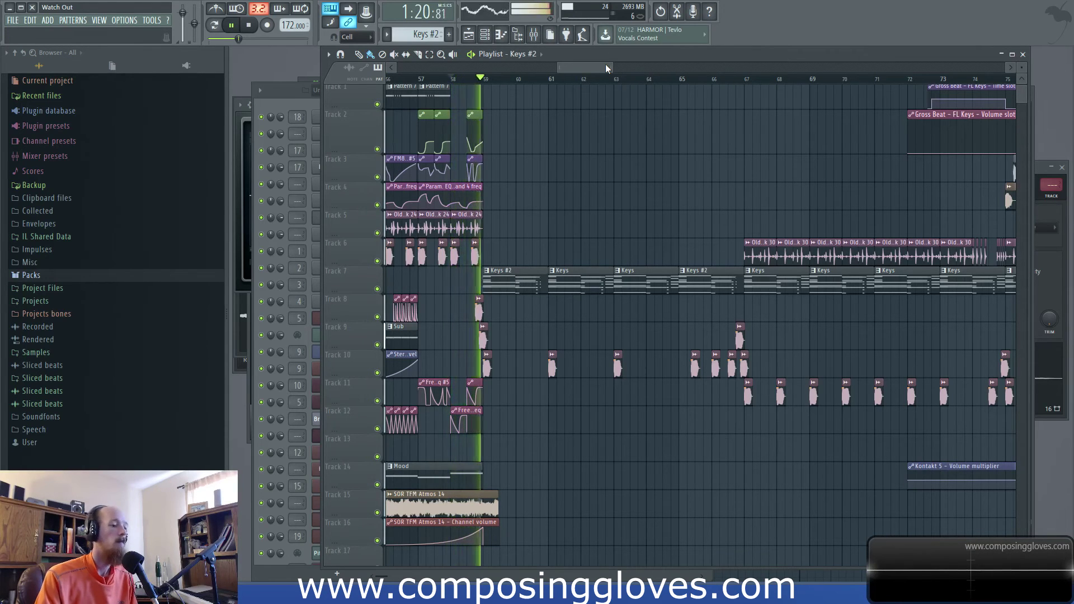
key(space)
Step: Place the song playhead at bar 54 and play back the transition through the Keys section to just past bar 67
drag(580, 70, 575, 71)
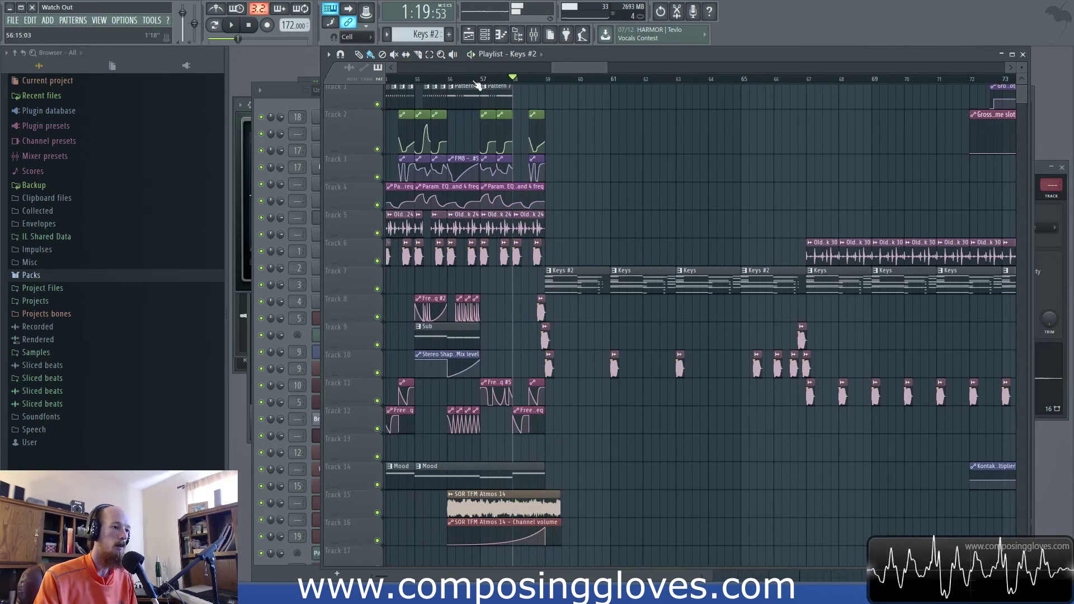
click(419, 79)
drag(418, 93, 432, 91)
key(space)
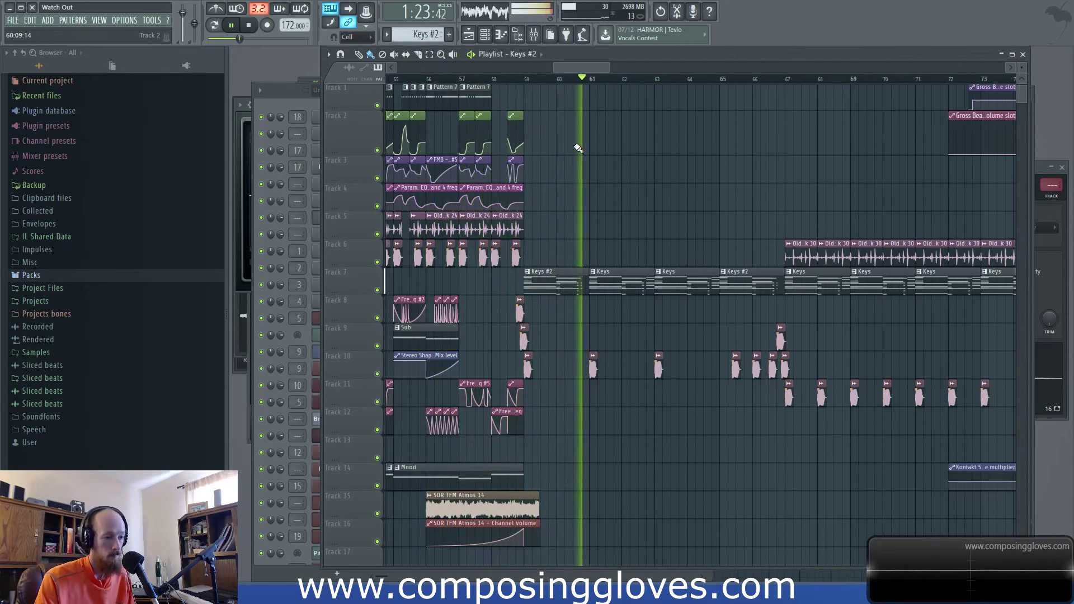
drag(631, 155, 606, 157)
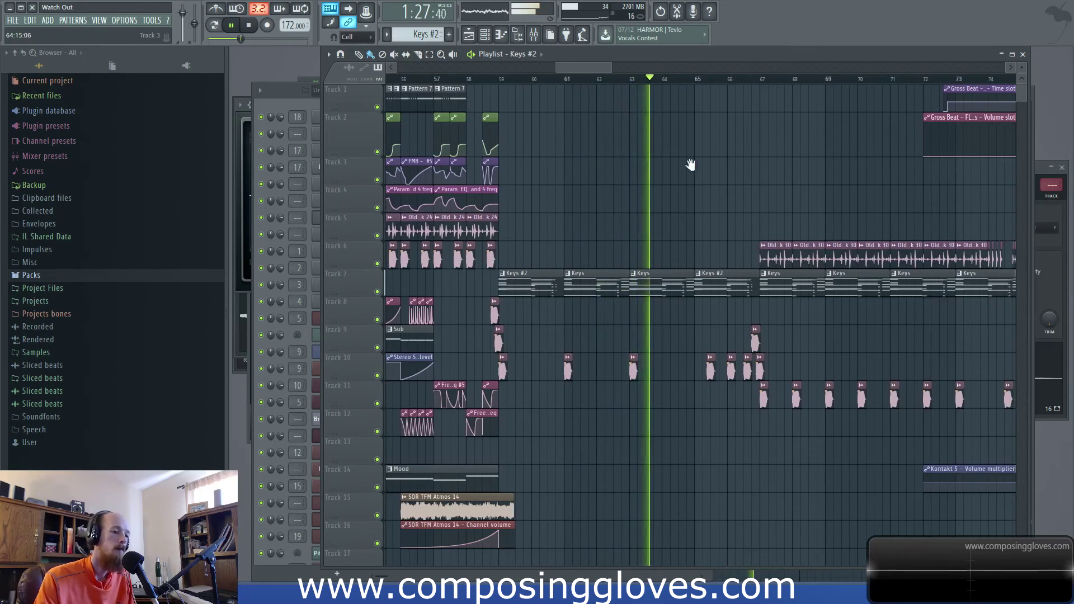
drag(691, 164, 606, 175)
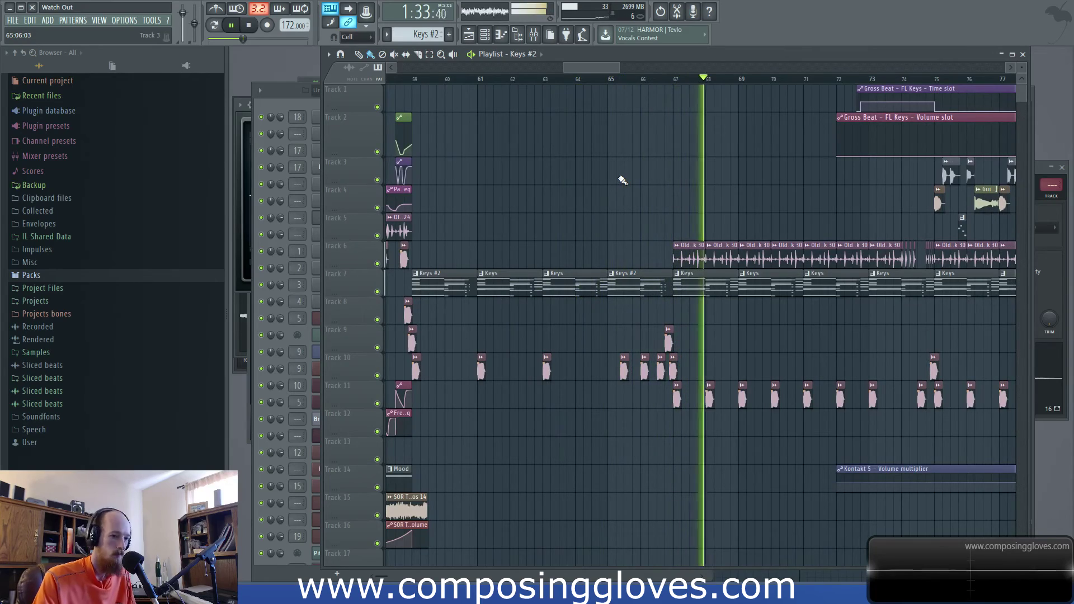
key(space)
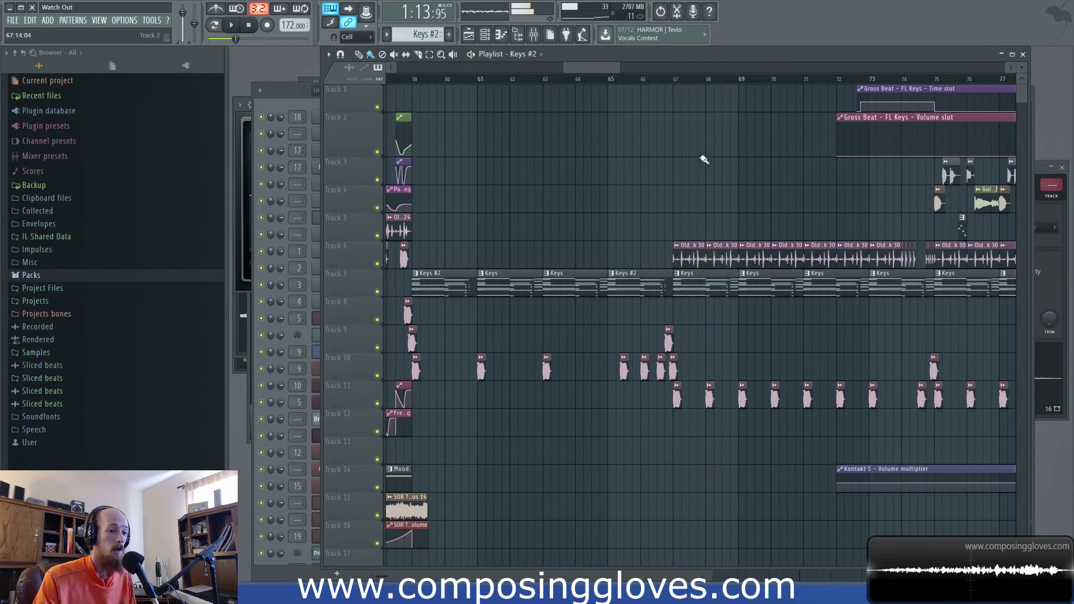
Step: Examine the whole arrangement and compare the dense earlier sections between bars 9 and 58 with the sparser Keys section after bar 59
scroll(692, 156, down, 6)
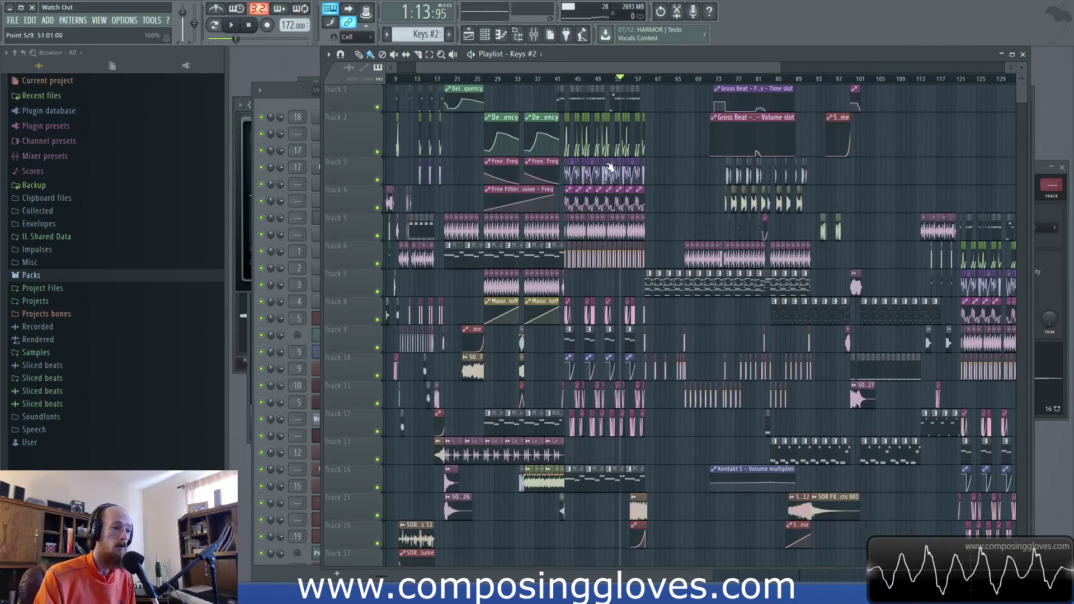
scroll(641, 136, up, 5)
scroll(676, 209, up, 5)
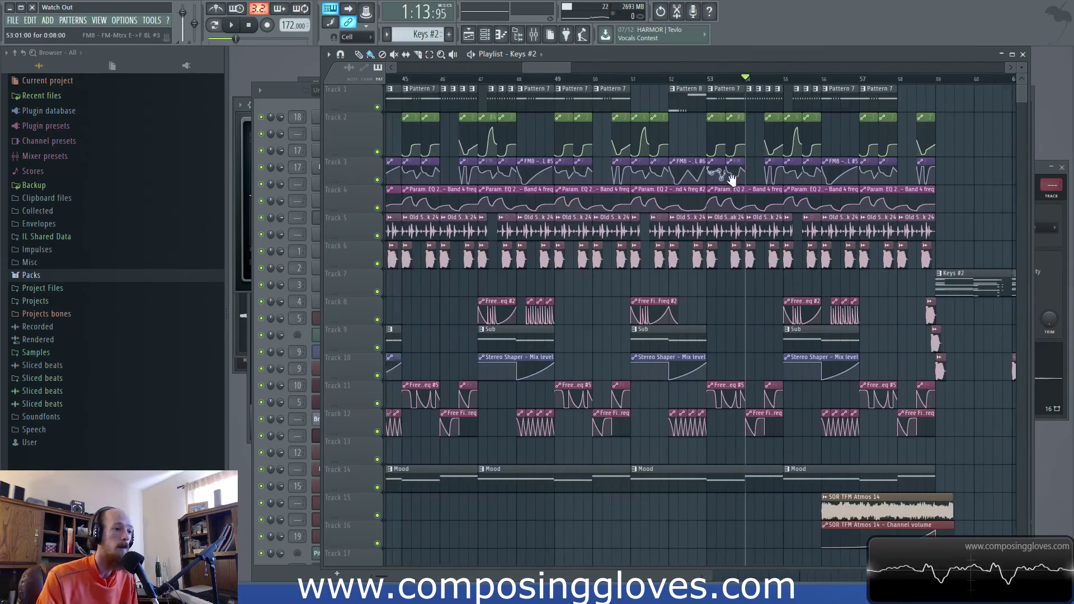
scroll(688, 201, left, 7)
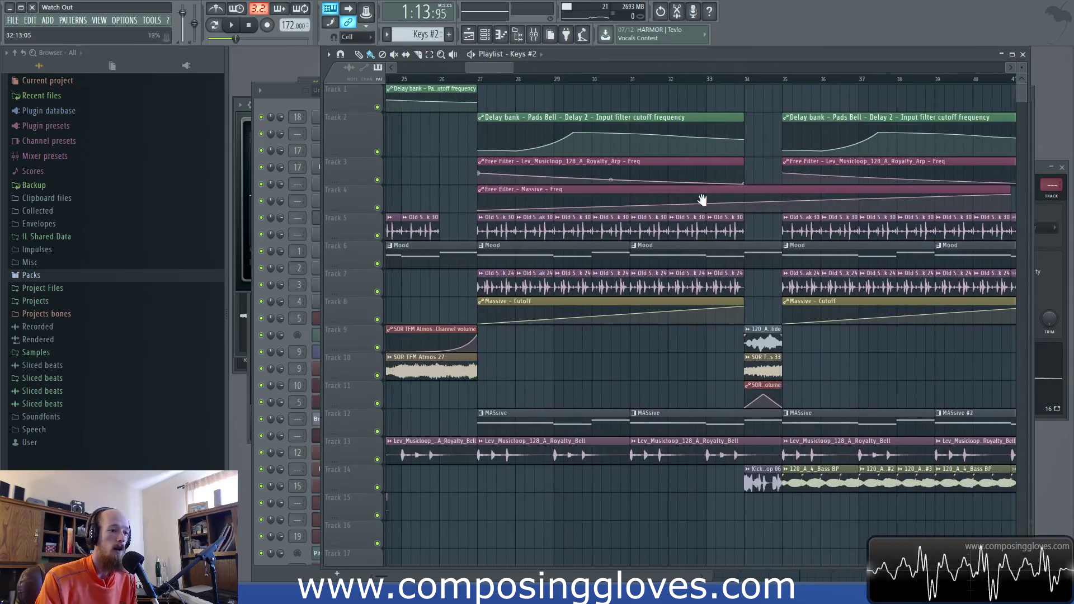
scroll(838, 226, down, 8)
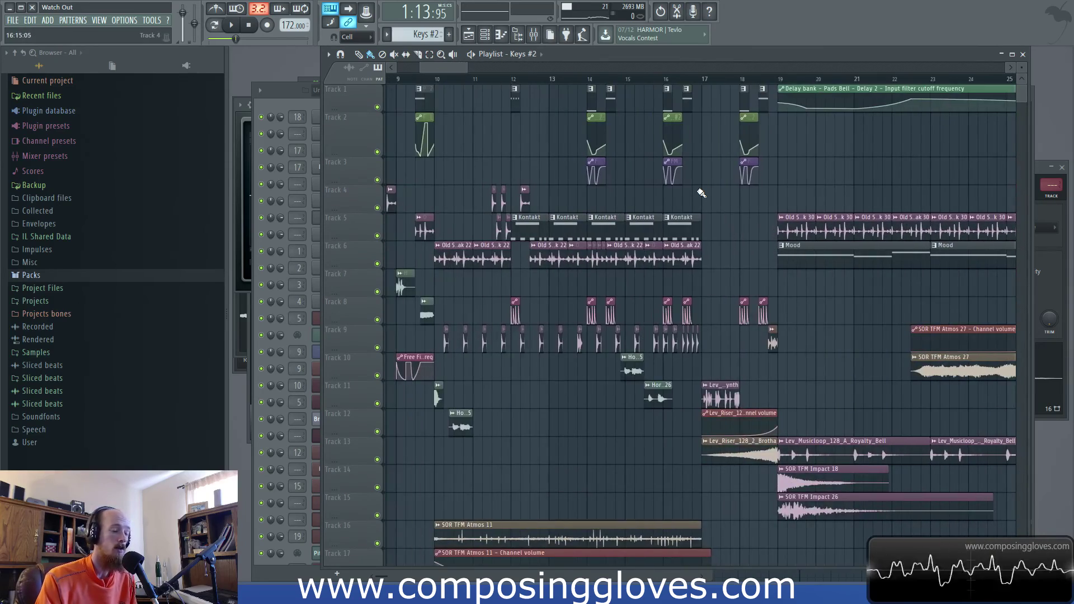
scroll(712, 199, down, 5)
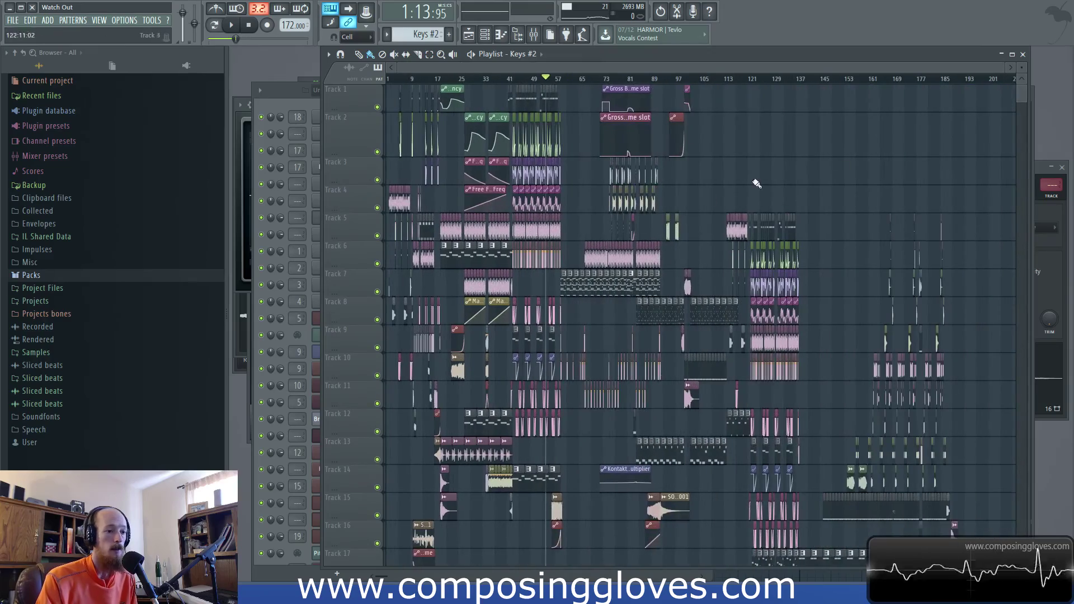
scroll(820, 222, down, 10)
scroll(821, 227, up, 10)
scroll(643, 206, up, 10)
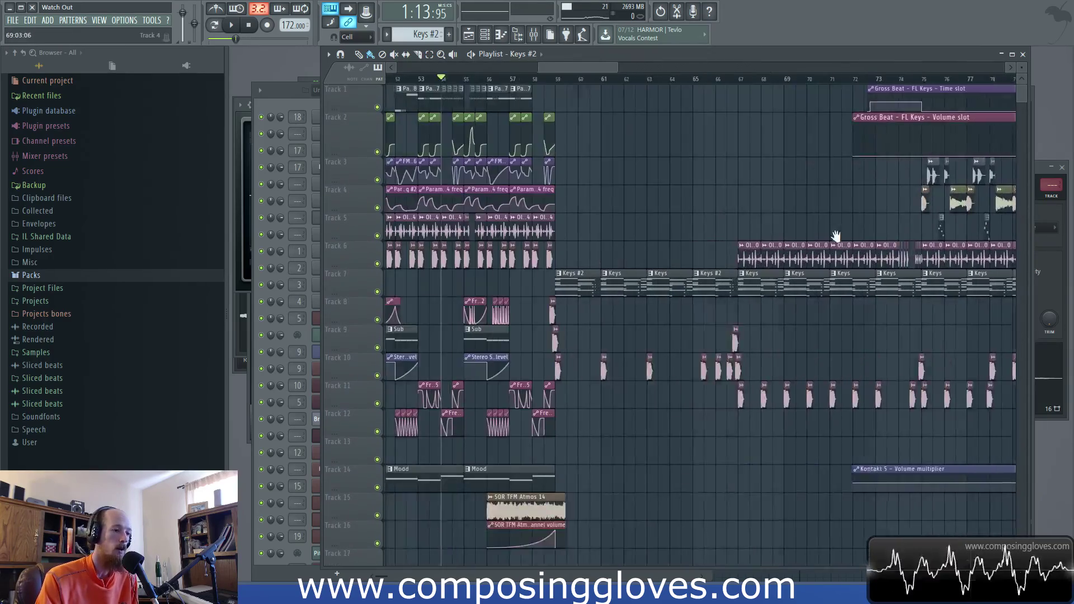
scroll(861, 251, left, 8)
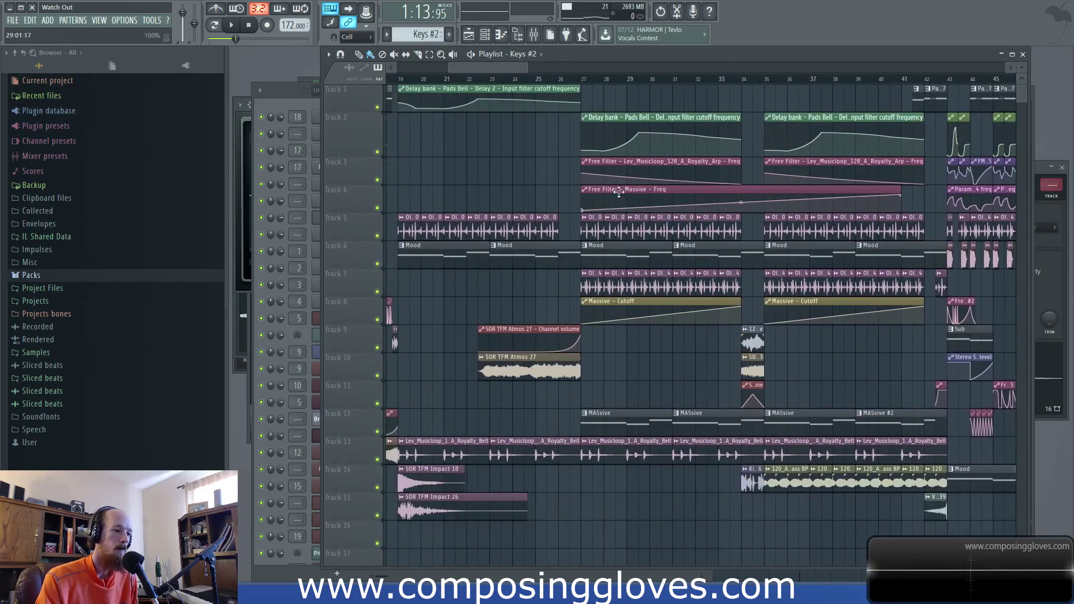
scroll(665, 173, down, 10)
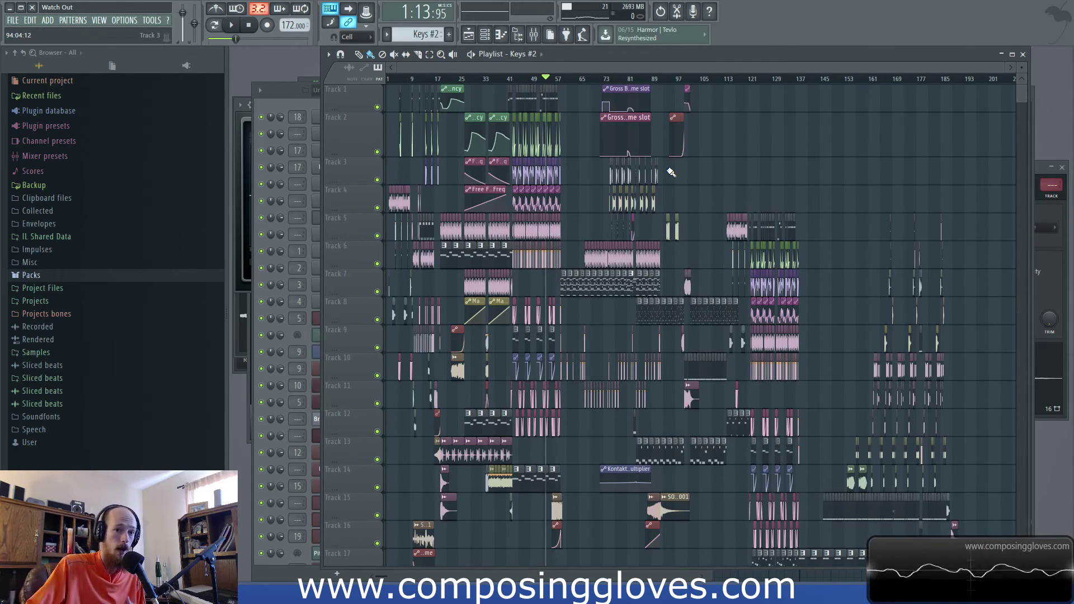
Step: Examine how the arrangement develops from the Keys section at bar 59 through the bass, vocal and impact clips to about bar 137
scroll(579, 185, up, 6)
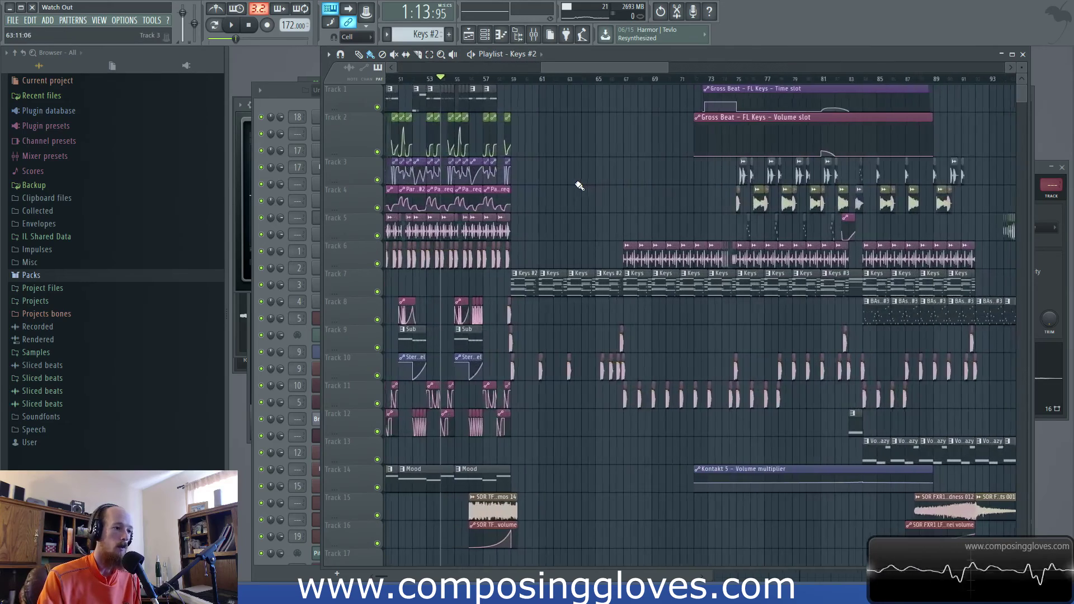
scroll(568, 190, down, 5)
scroll(566, 195, up, 4)
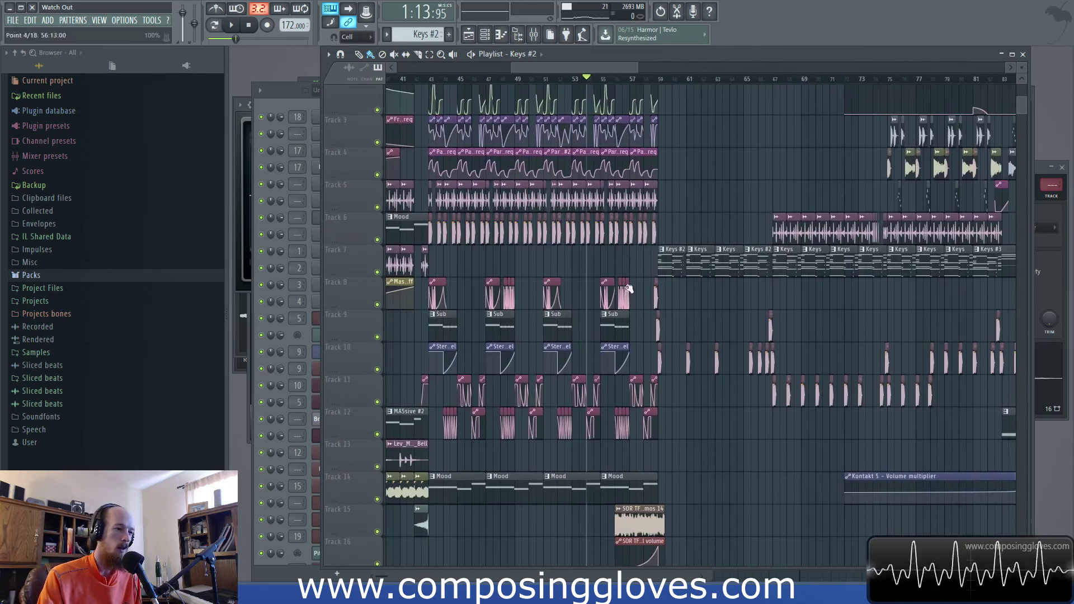
drag(703, 198, 677, 217)
drag(740, 224, 555, 219)
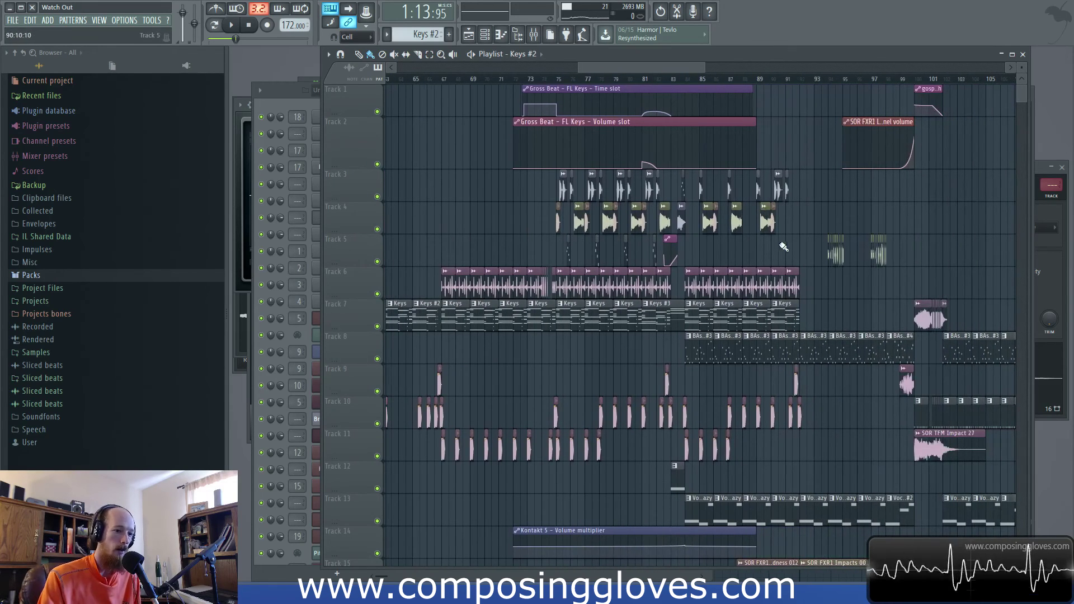
scroll(783, 246, right, 8)
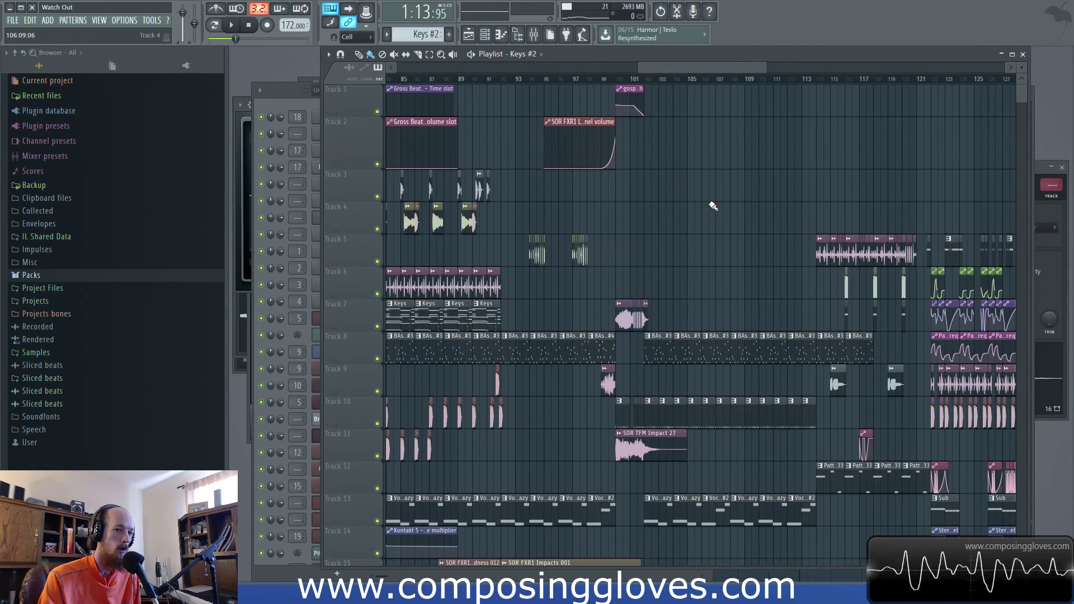
scroll(727, 208, right, 5)
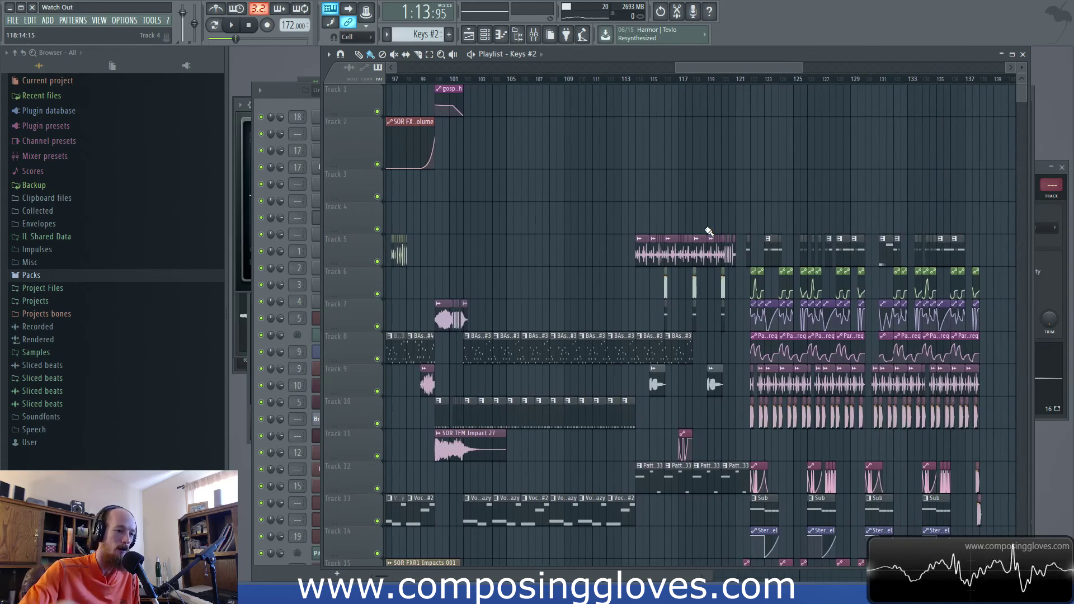
scroll(569, 218, left, 10)
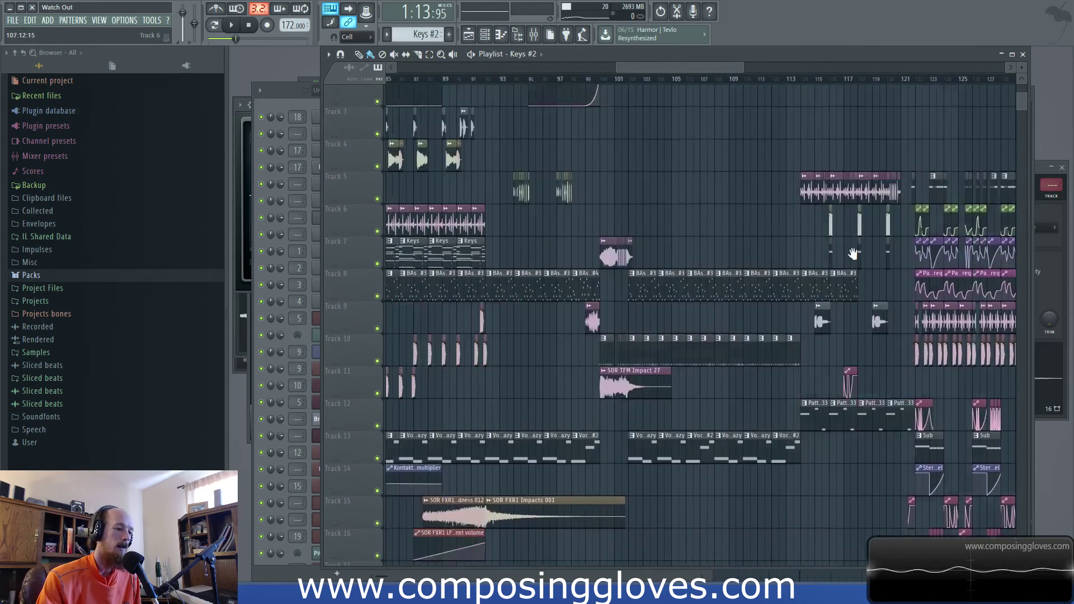
scroll(772, 221, down, 1)
scroll(772, 221, right, 2)
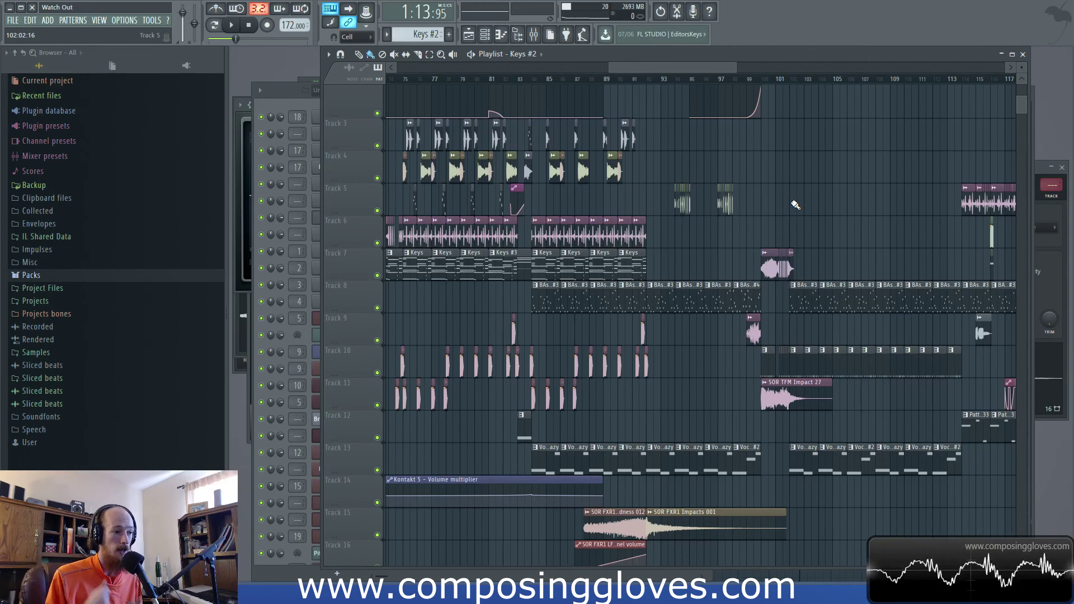
Step: Examine the build-up around bar 115, the section after bar 121, and their place in the arrangement from bar 73 onward
scroll(839, 211, down, 6)
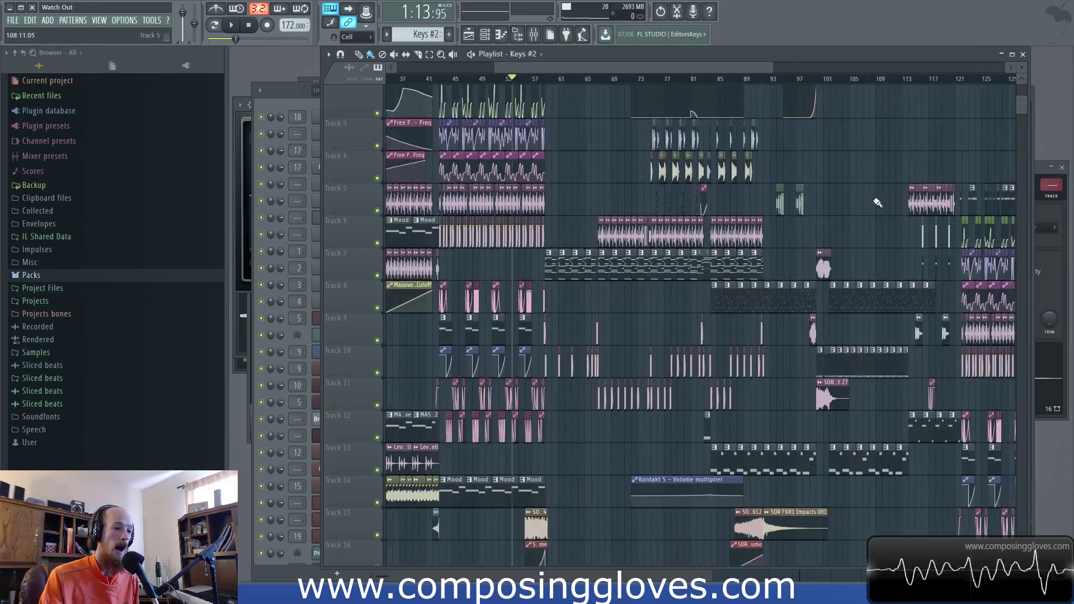
scroll(794, 235, up, 5)
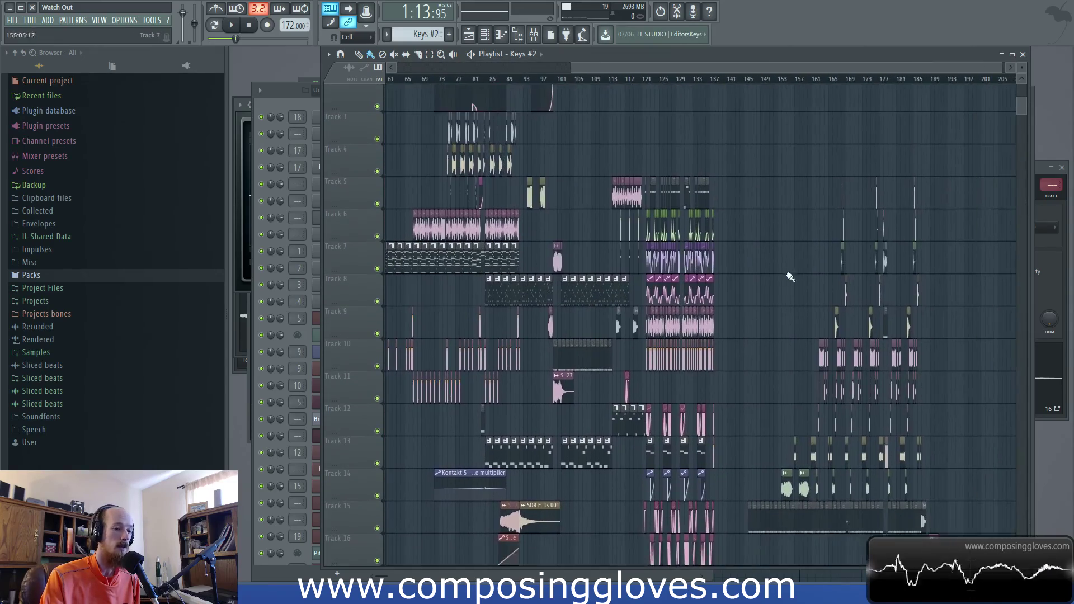
scroll(592, 286, up, 4)
scroll(559, 279, up, 2)
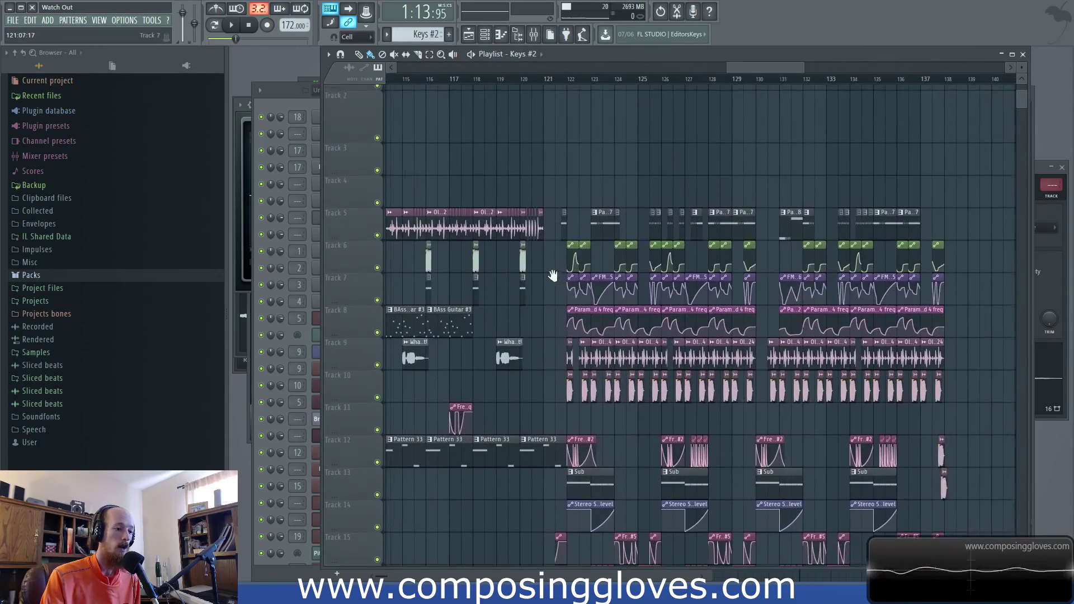
scroll(581, 255, left, 8)
scroll(611, 261, down, 3)
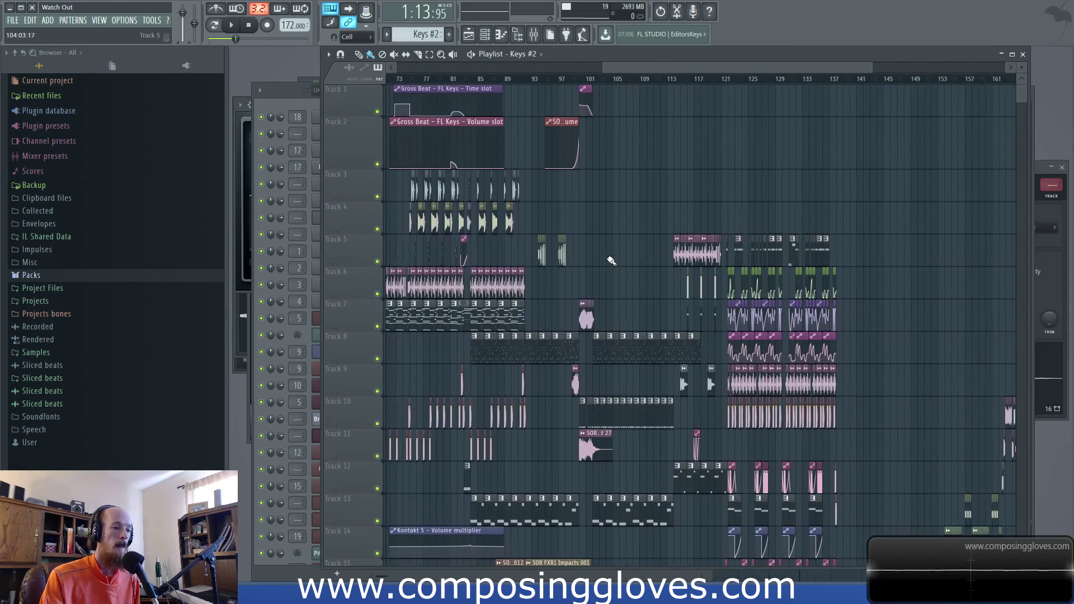